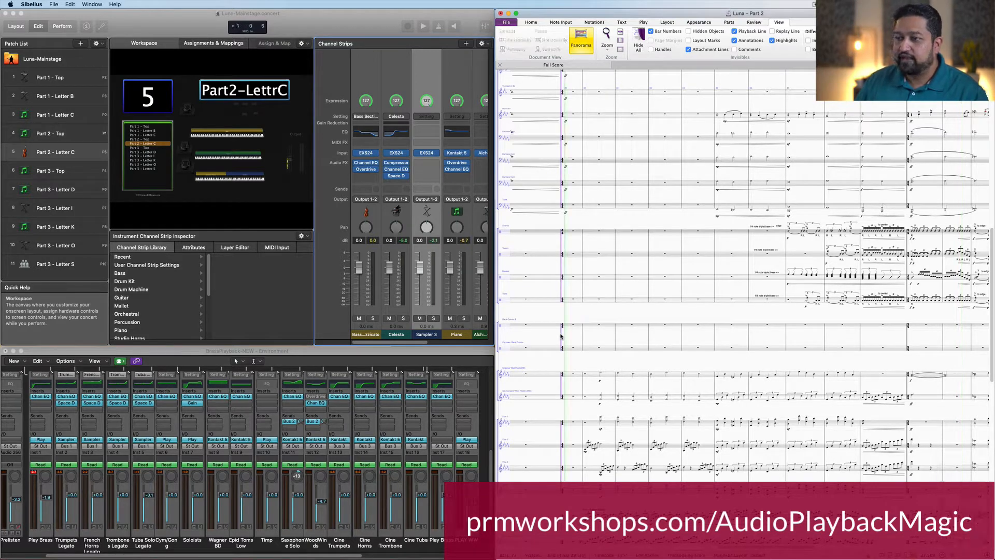
Step: Play back the orchestral score, scrolling down through the staves, and stop playback
{"action": "key", "text": "space"}
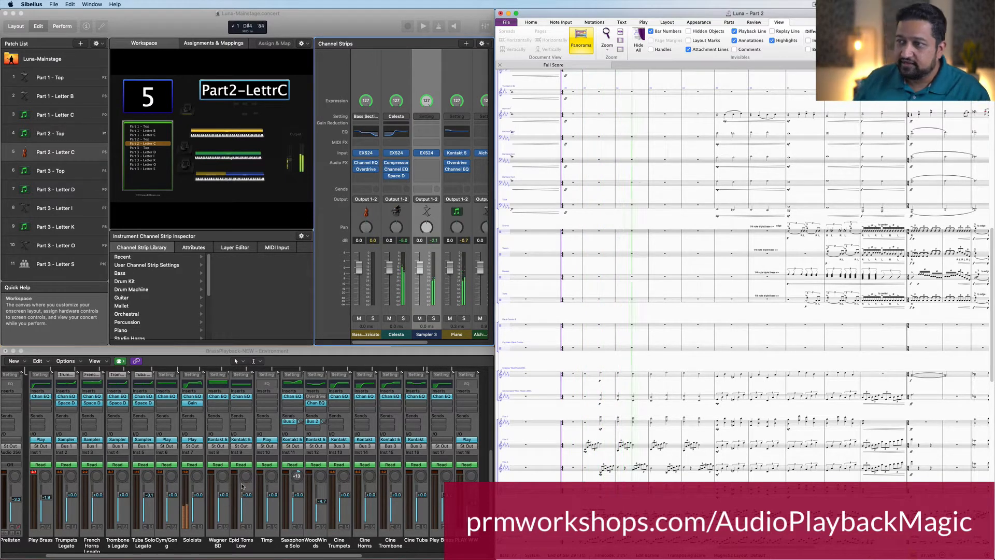
{"action": "scroll", "coordinate": [736, 433], "scroll_direction": "down", "scroll_amount": 5}
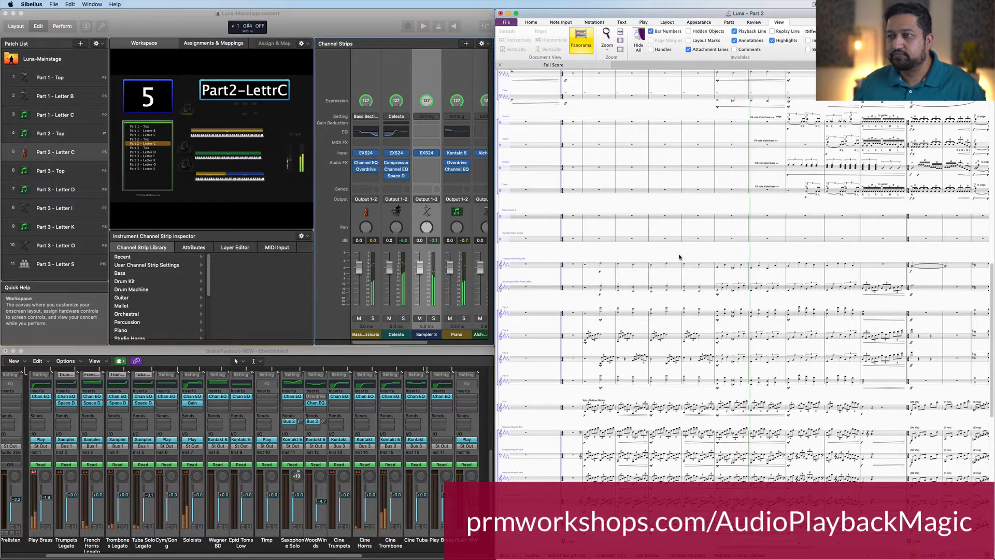
{"action": "key", "text": "space"}
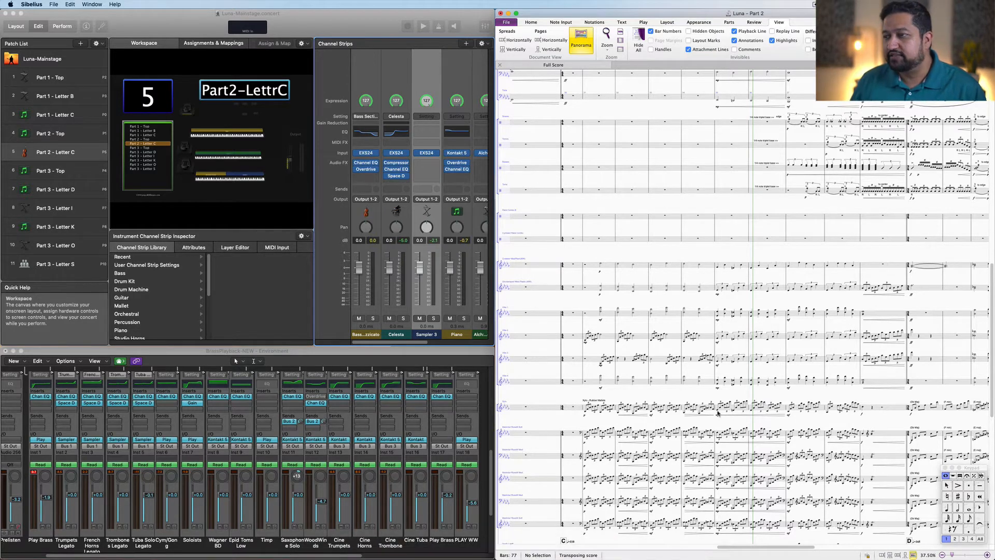
Step: Switch to Audio Hijack and delete all the existing blocks from the session
{"action": "mouse_move", "coordinate": [498, 551]}
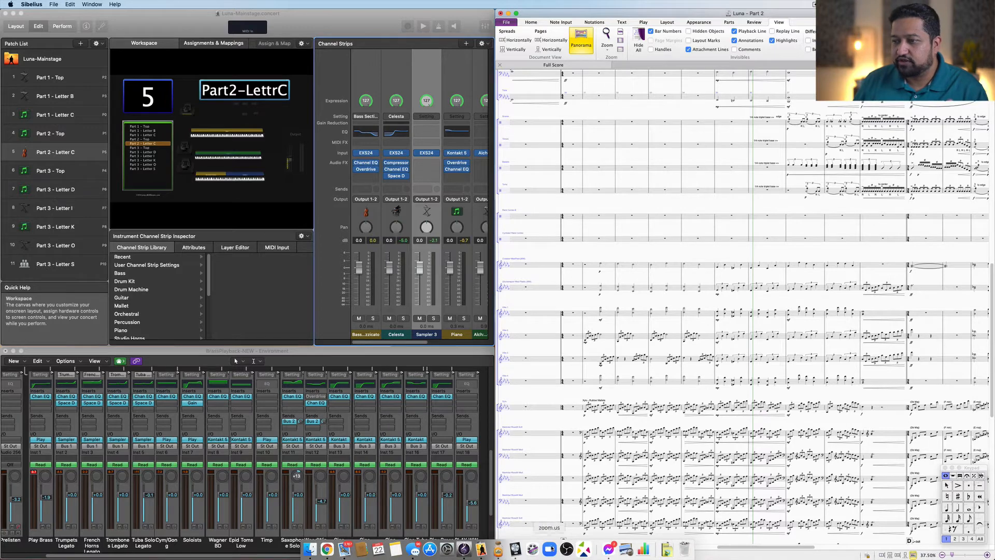
{"action": "left_click", "coordinate": [498, 550]}
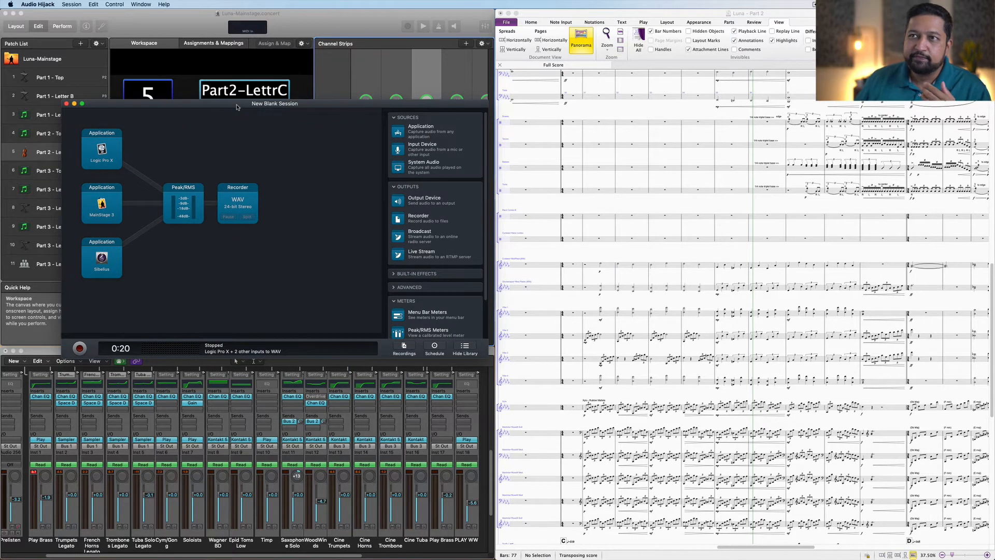
{"action": "left_click_drag", "start_coordinate": [236, 107], "coordinate": [257, 63]}
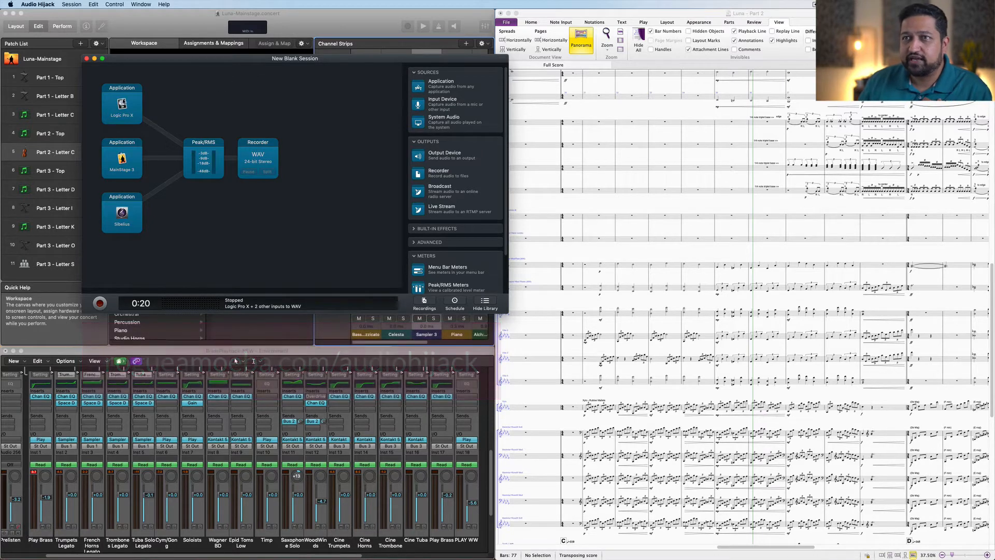
{"action": "left_click_drag", "start_coordinate": [294, 245], "coordinate": [112, 103]}
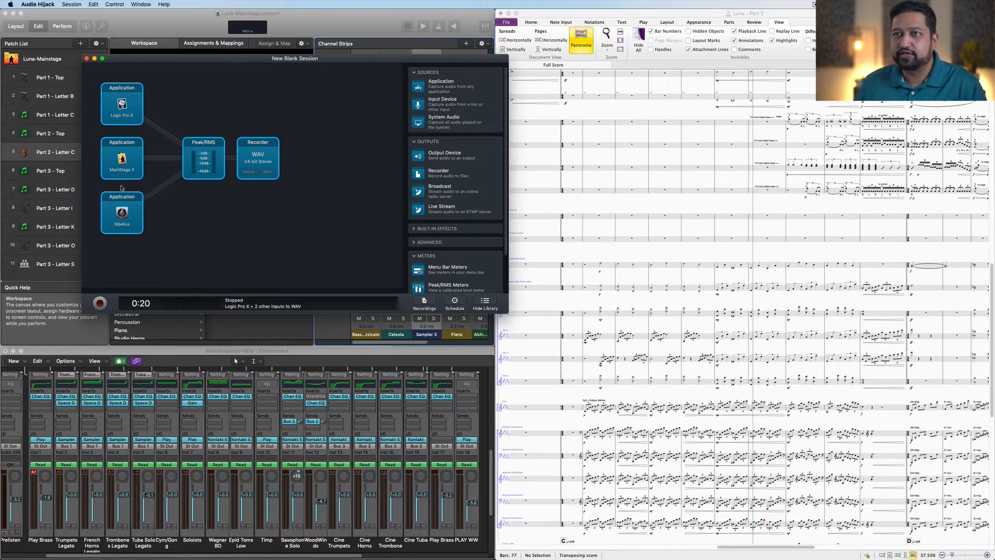
{"action": "right_click", "coordinate": [120, 118]}
{"action": "left_click", "coordinate": [155, 136]}
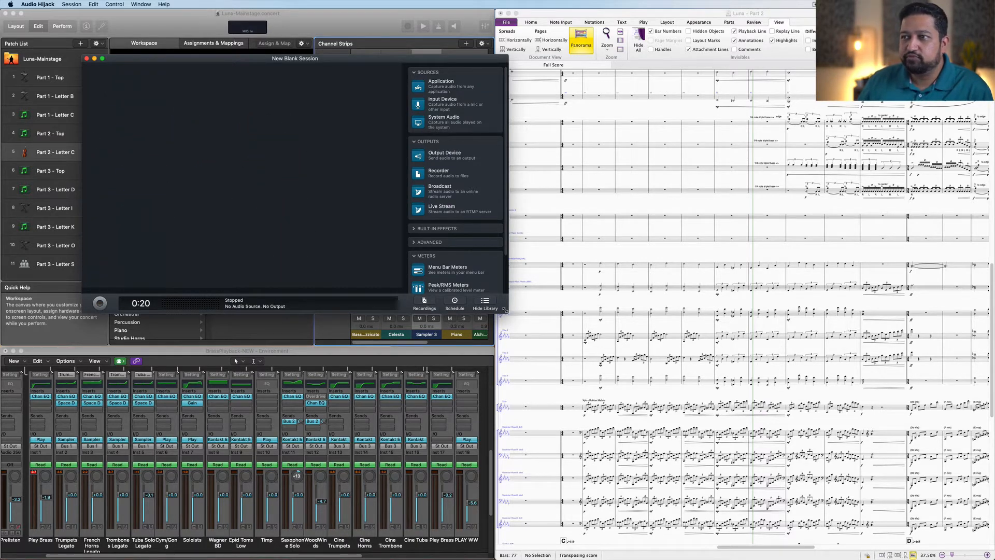
Step: Enlarge the session window and add three Application source blocks stacked vertically
{"action": "left_click_drag", "start_coordinate": [504, 310], "coordinate": [535, 384]}
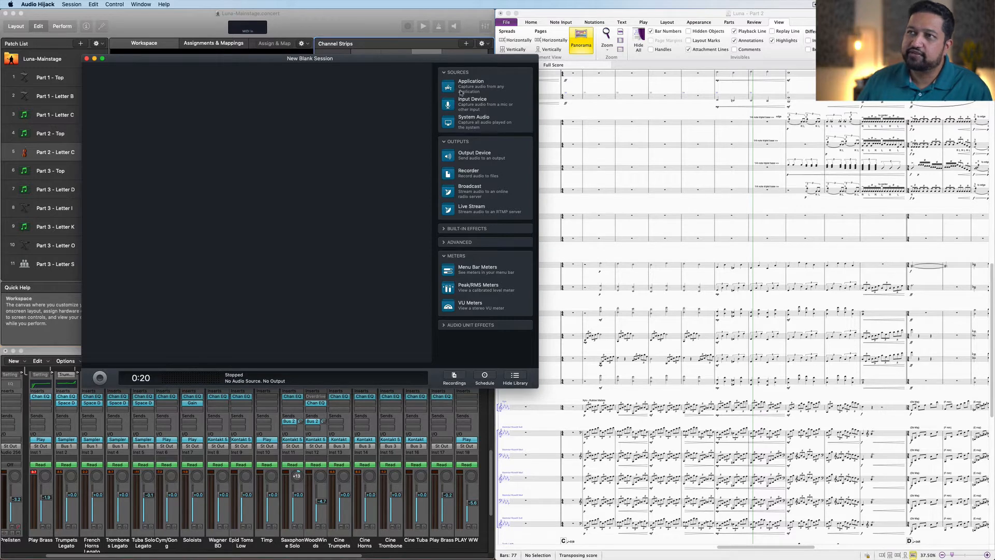
{"action": "left_click_drag", "start_coordinate": [451, 87], "coordinate": [121, 106]}
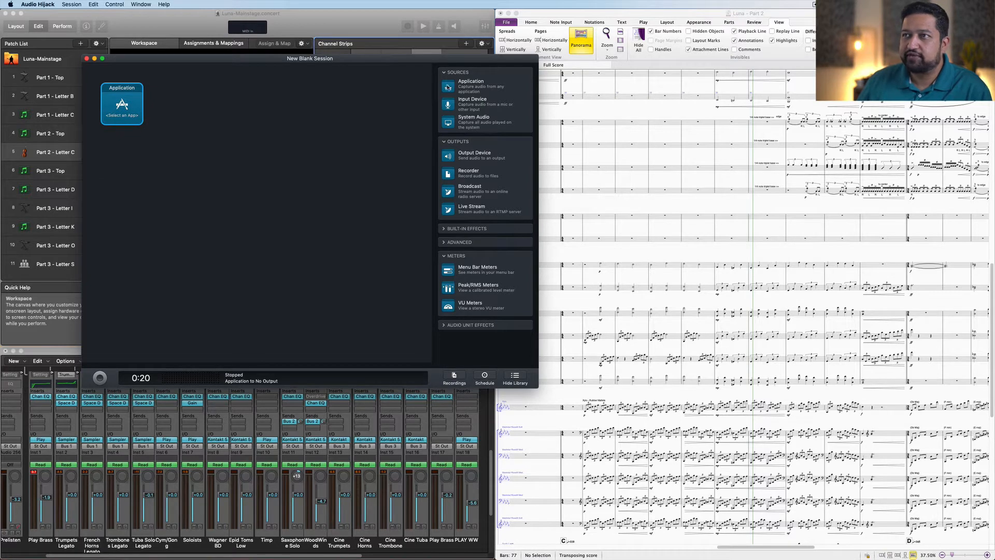
{"action": "left_click_drag", "start_coordinate": [448, 87], "coordinate": [126, 157]}
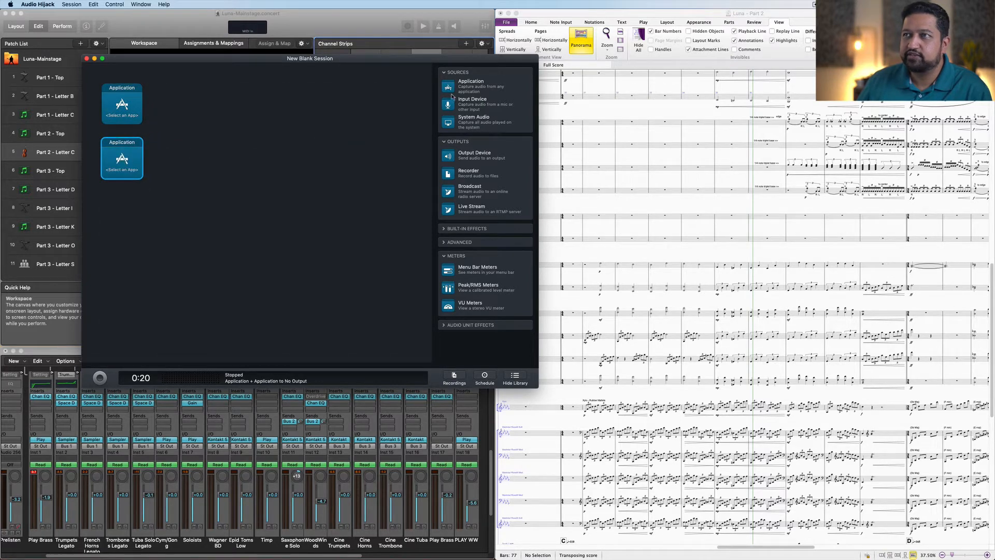
{"action": "left_click_drag", "start_coordinate": [449, 88], "coordinate": [151, 192]}
Step: Set the first Application block's source to Logic Pro X
{"action": "left_click", "coordinate": [129, 120]}
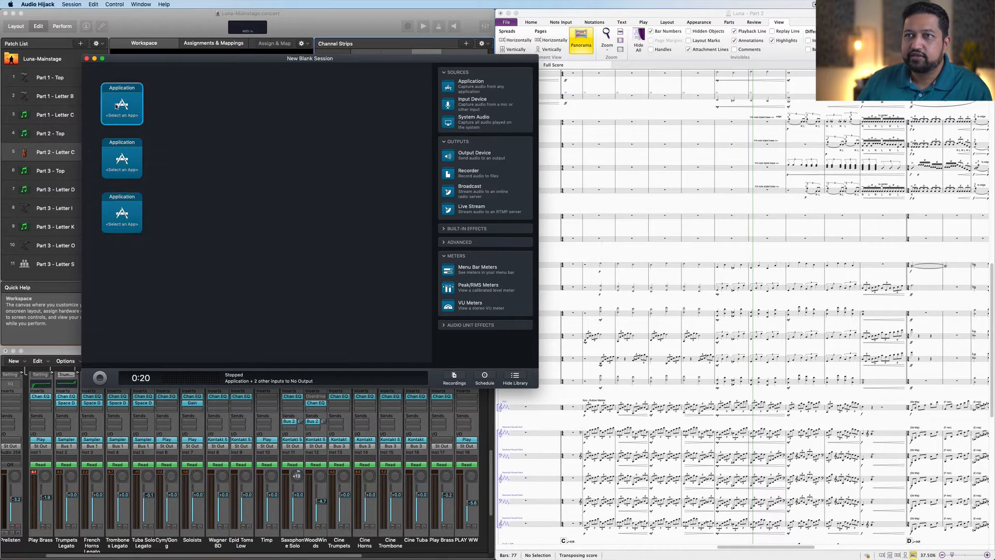
{"action": "left_click", "coordinate": [136, 167]}
{"action": "mouse_move", "coordinate": [104, 185]}
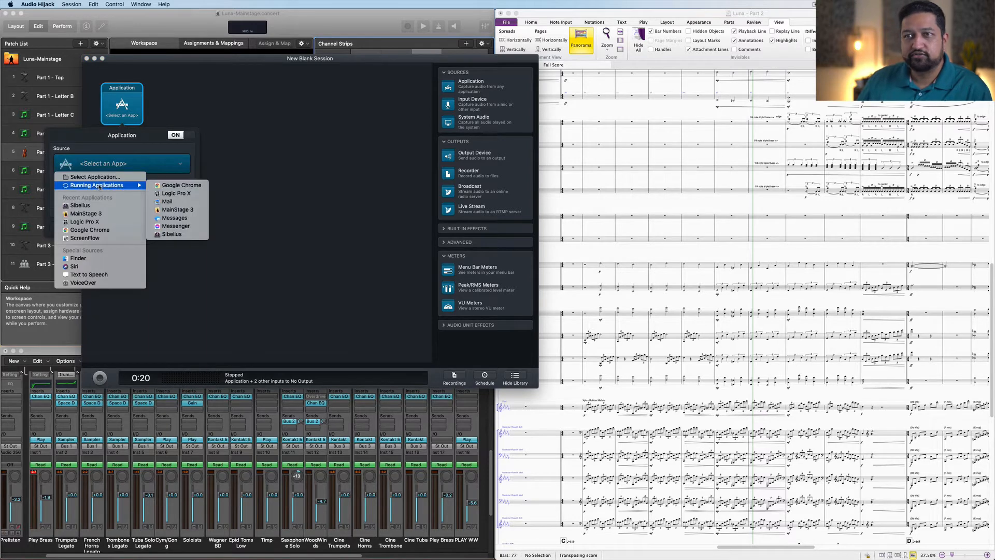
{"action": "left_click", "coordinate": [176, 193]}
{"action": "left_click", "coordinate": [196, 120]}
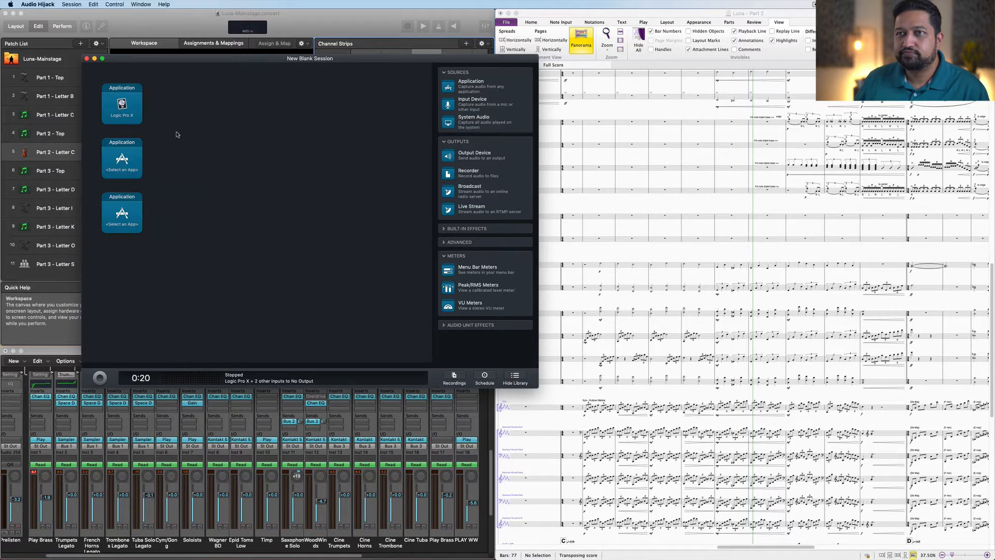
Step: Set the second Application block's source to MainStage 3
{"action": "left_click", "coordinate": [139, 162]}
{"action": "left_click", "coordinate": [174, 220]}
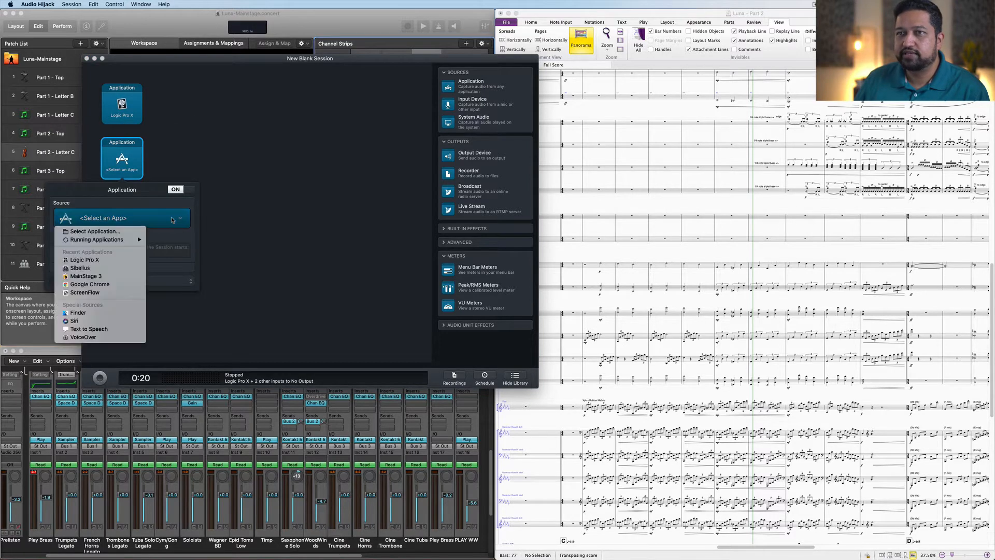
{"action": "mouse_move", "coordinate": [130, 240]}
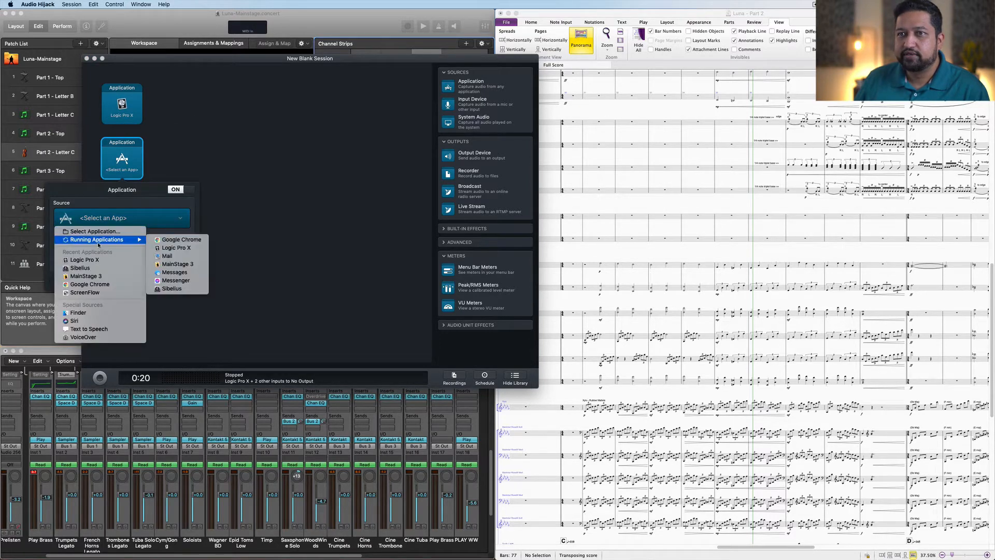
{"action": "left_click", "coordinate": [175, 264]}
Step: Set the third Application block's source to Sibelius
{"action": "left_click", "coordinate": [109, 219]}
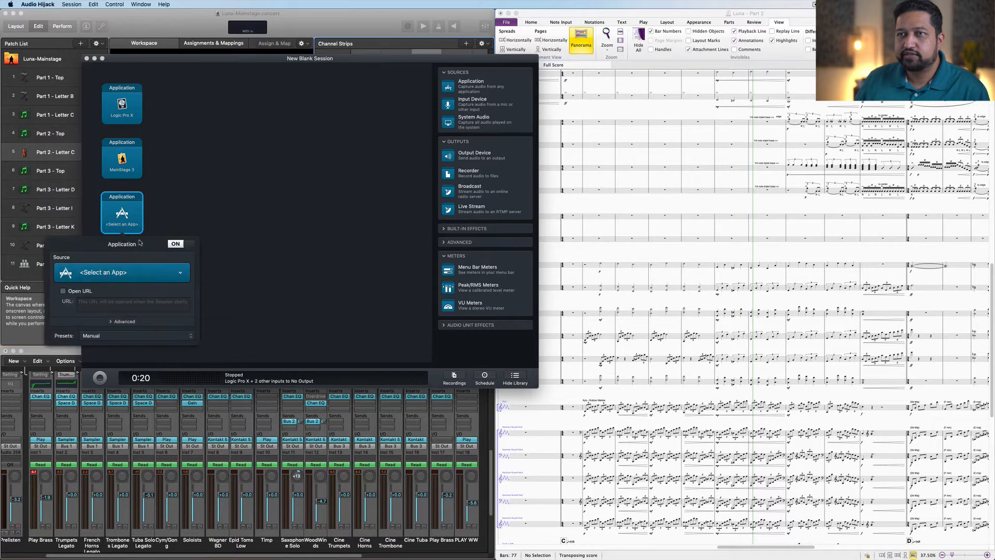
{"action": "left_click", "coordinate": [136, 272]}
{"action": "mouse_move", "coordinate": [119, 294]}
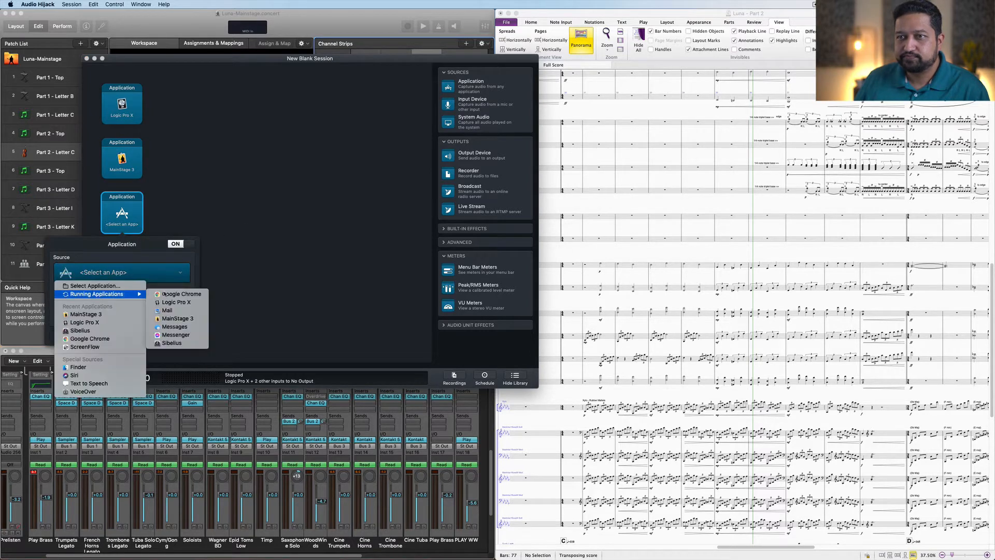
{"action": "left_click", "coordinate": [171, 343]}
{"action": "left_click", "coordinate": [260, 253]}
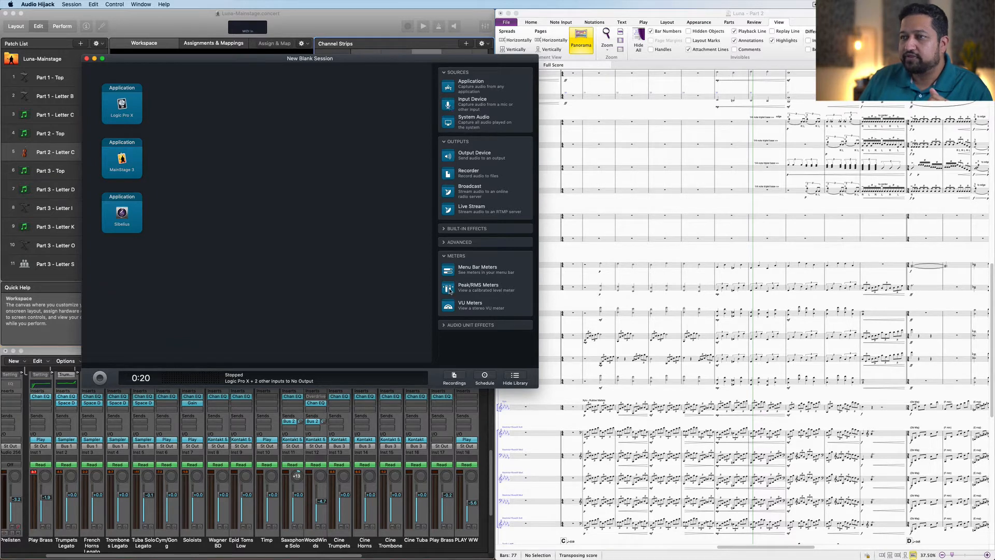
Step: Add a Peak/RMS meter block and an Output Device block after the three application sources
{"action": "left_click_drag", "start_coordinate": [450, 290], "coordinate": [226, 162]}
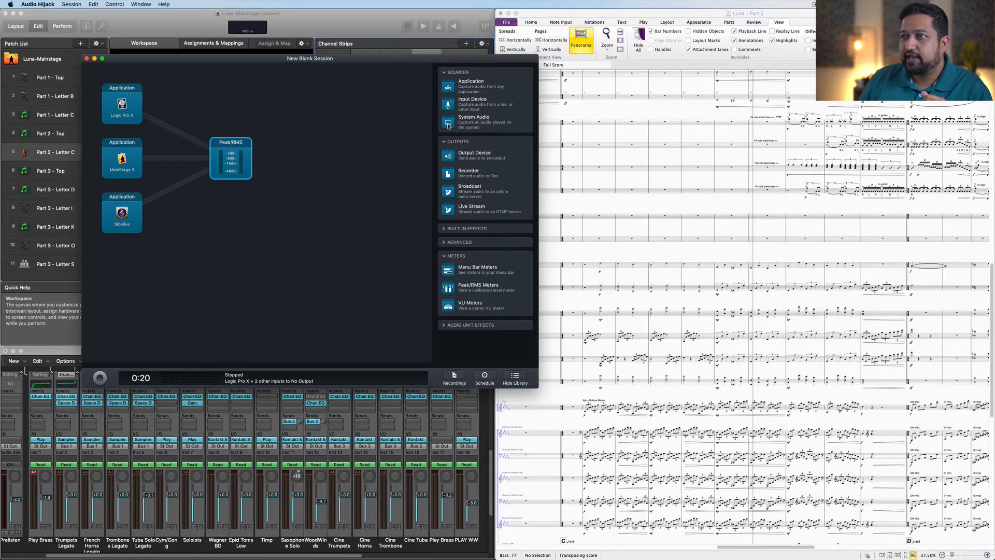
{"action": "left_click_drag", "start_coordinate": [449, 156], "coordinate": [289, 161]}
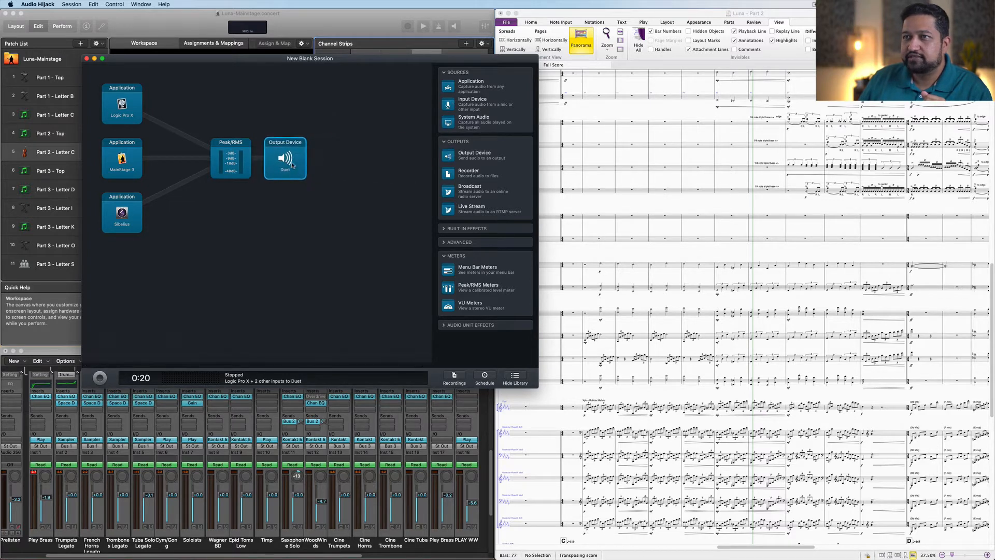
{"action": "left_click", "coordinate": [293, 165]}
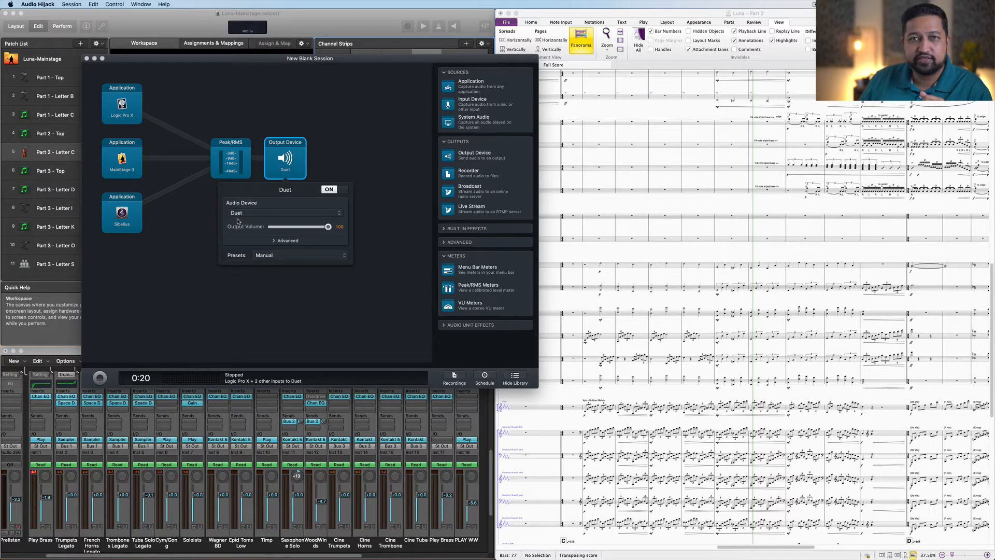
{"action": "left_click", "coordinate": [346, 131]}
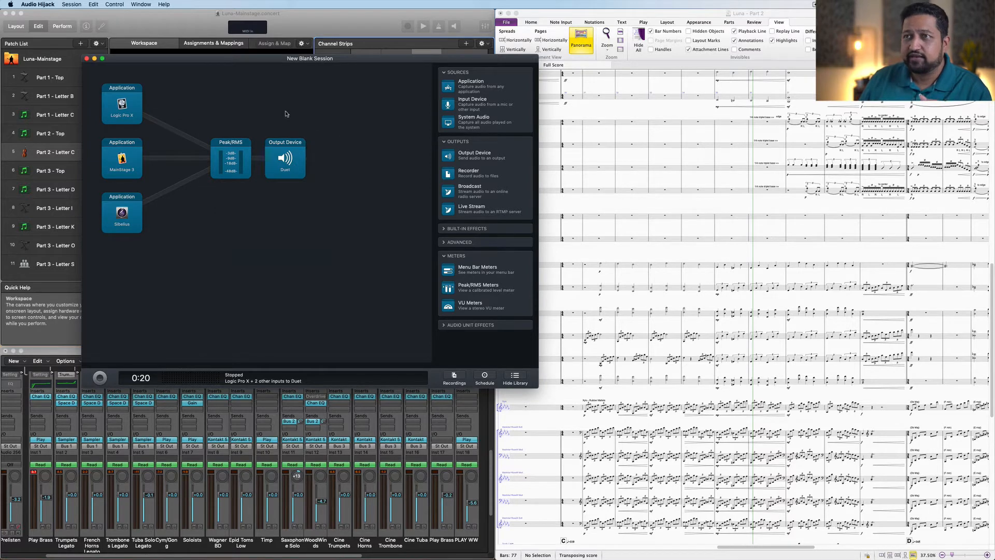
Step: Turn off the Output Device block
{"action": "left_click", "coordinate": [294, 164]}
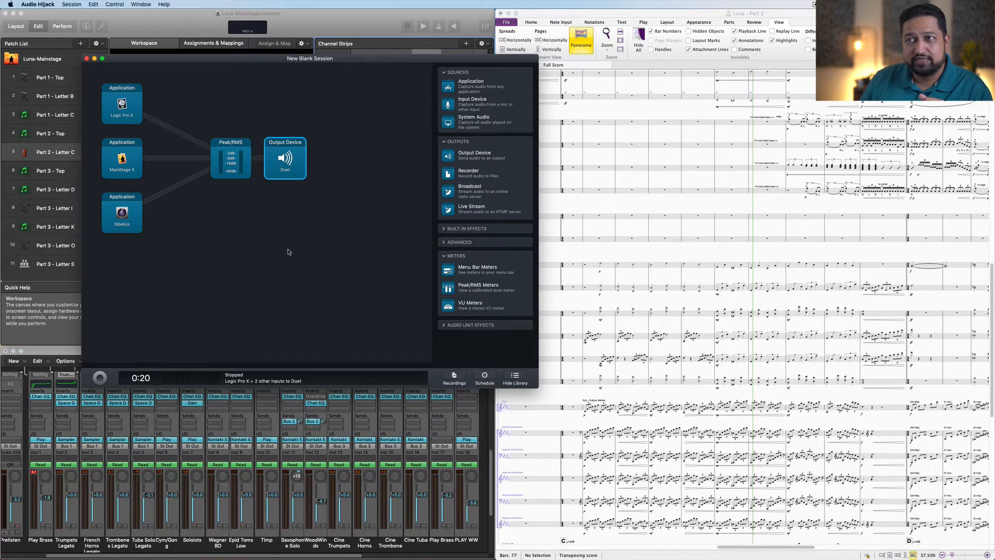
{"action": "right_click", "coordinate": [299, 141]}
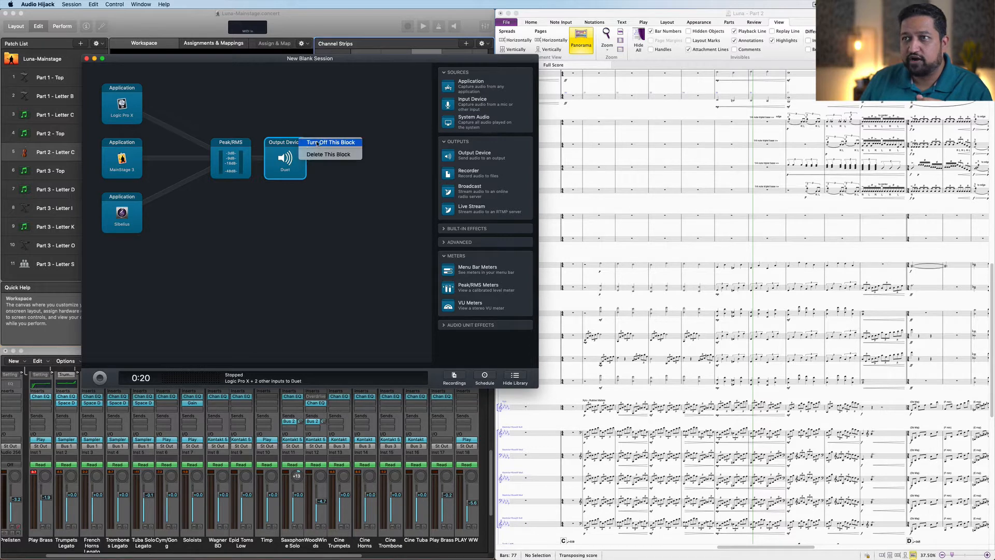
{"action": "left_click", "coordinate": [318, 143]}
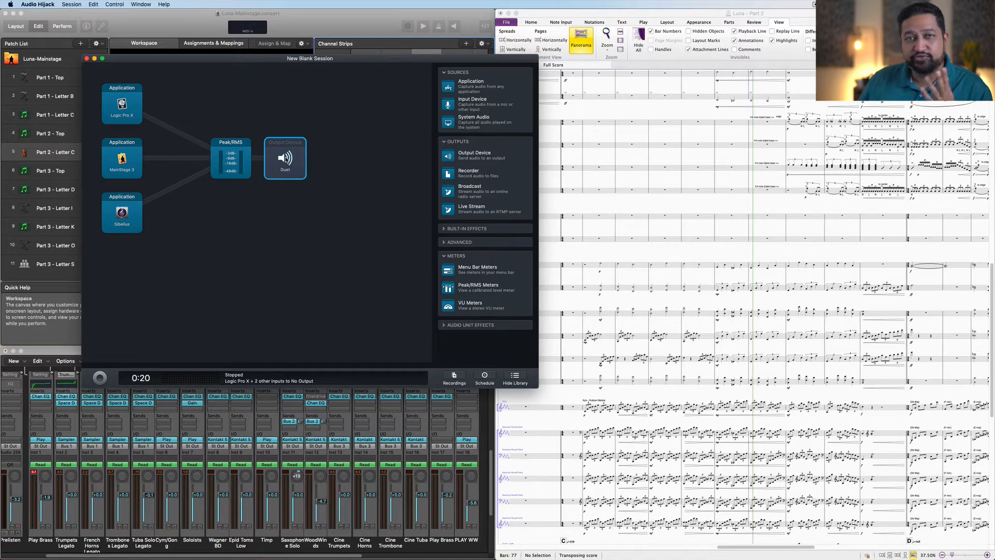
Step: Move the Output Device block rightward and add a Recorder block after it
{"action": "left_click_drag", "start_coordinate": [283, 146], "coordinate": [311, 146]}
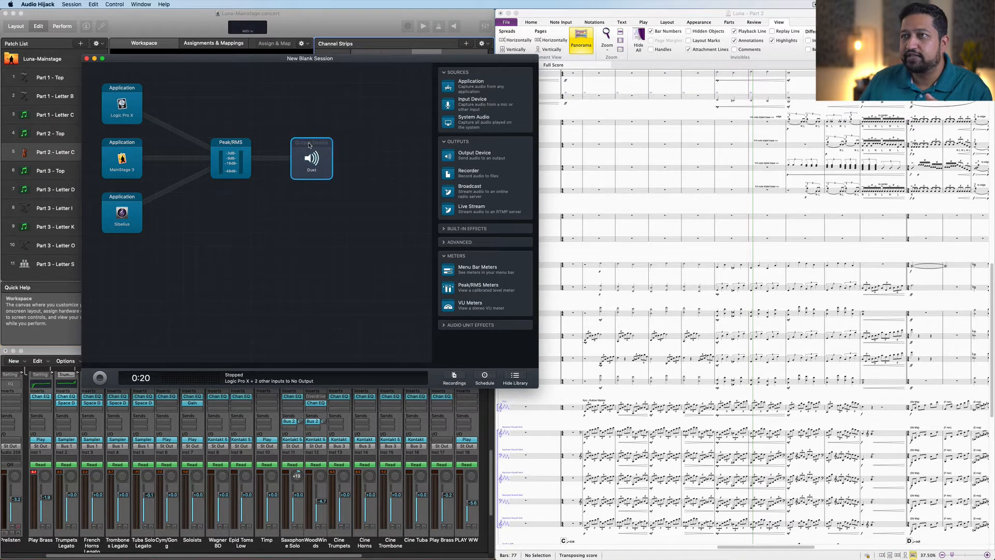
{"action": "double_click", "coordinate": [444, 176]}
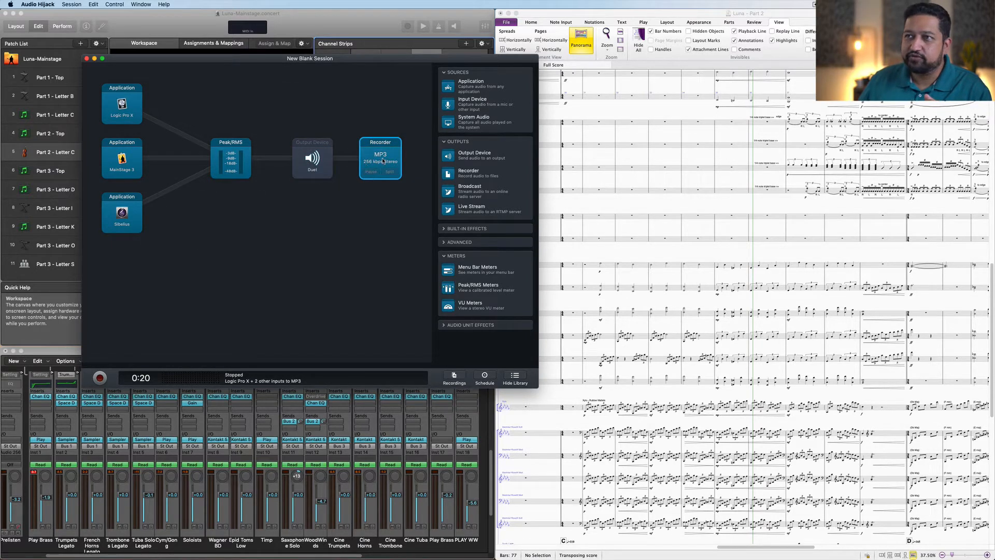
Step: Configure the Recorder for Custom quality in WAV format, 24 Bit, with a 48000 Hz sample rate
{"action": "left_click", "coordinate": [383, 161]}
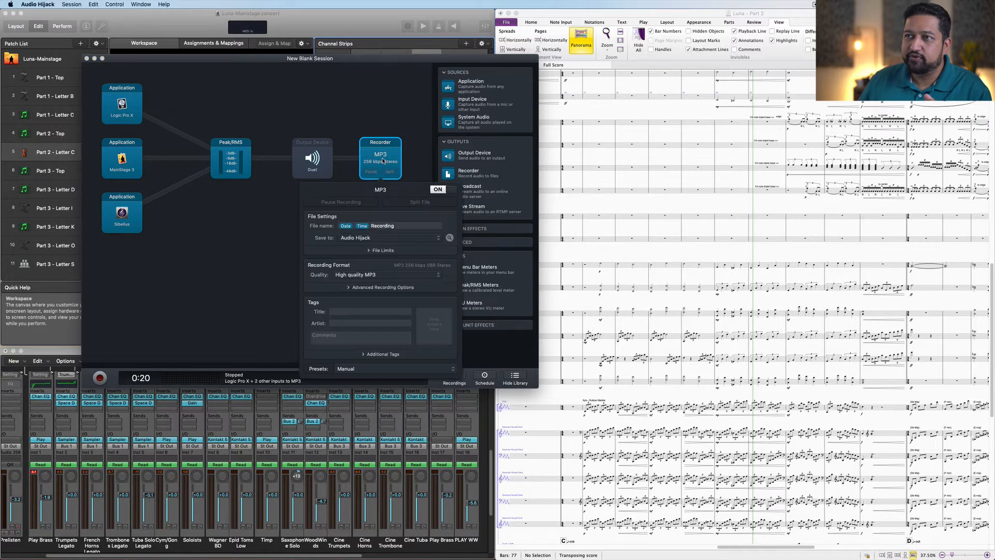
{"action": "left_click", "coordinate": [384, 276]}
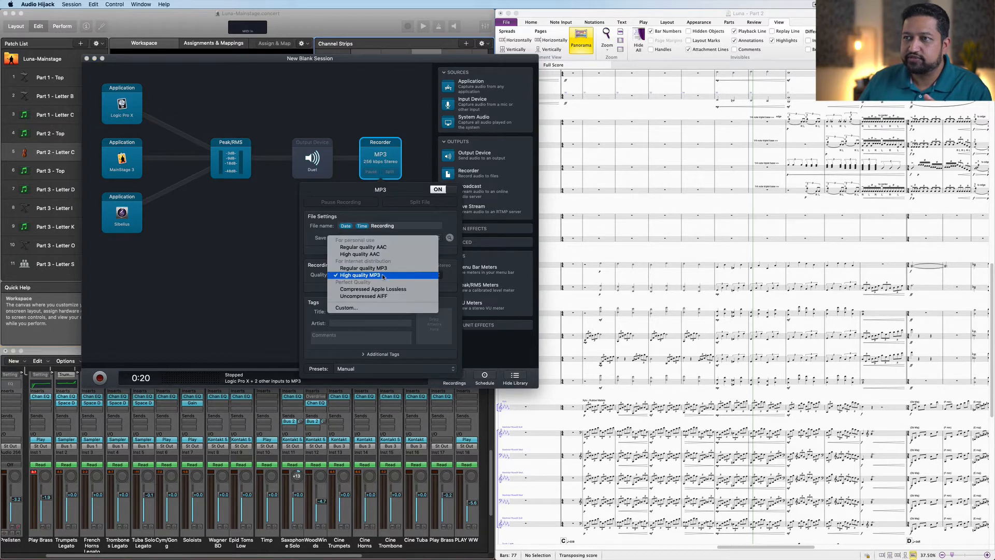
{"action": "left_click", "coordinate": [342, 308]}
{"action": "left_click", "coordinate": [361, 301]}
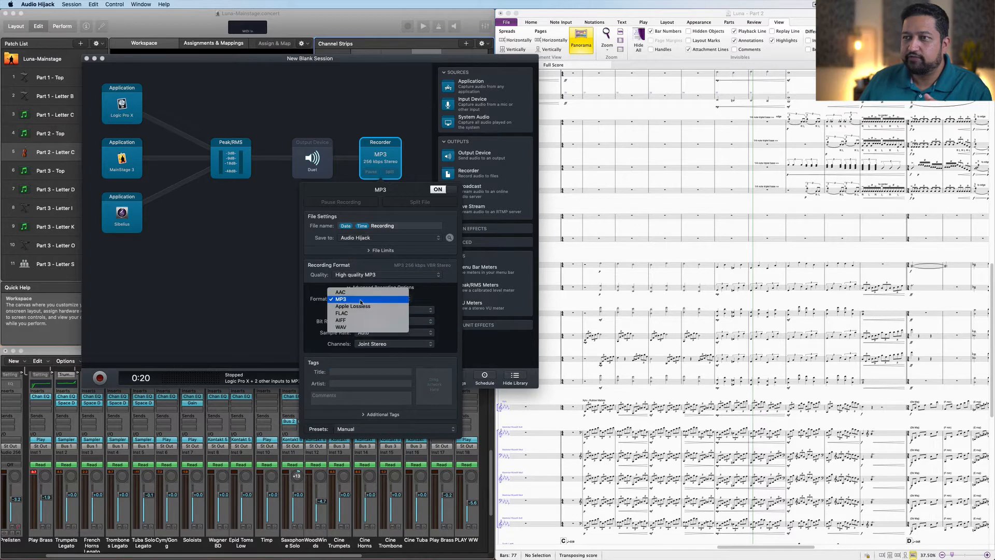
{"action": "left_click", "coordinate": [347, 328]}
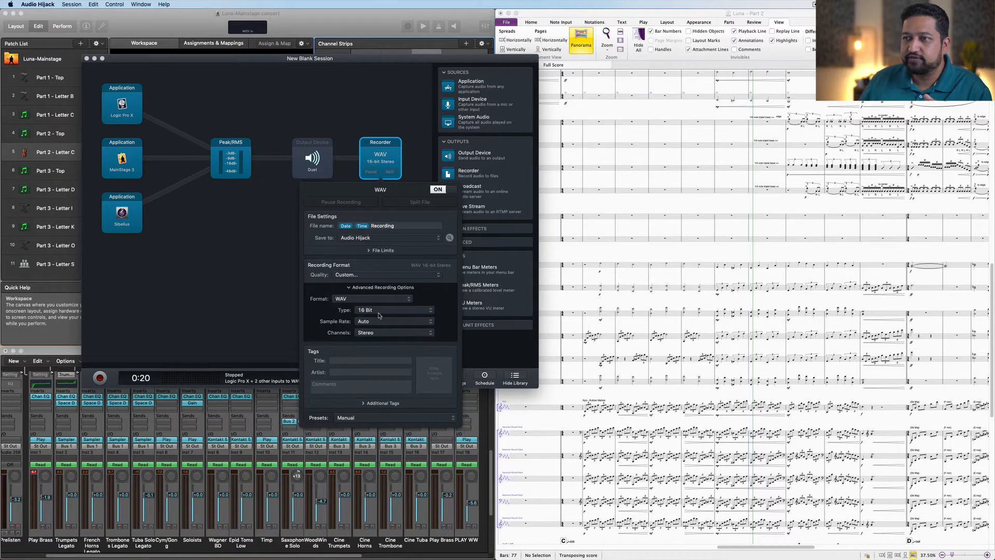
{"action": "left_click", "coordinate": [371, 310]}
{"action": "left_click", "coordinate": [371, 317]}
{"action": "left_click", "coordinate": [372, 322]}
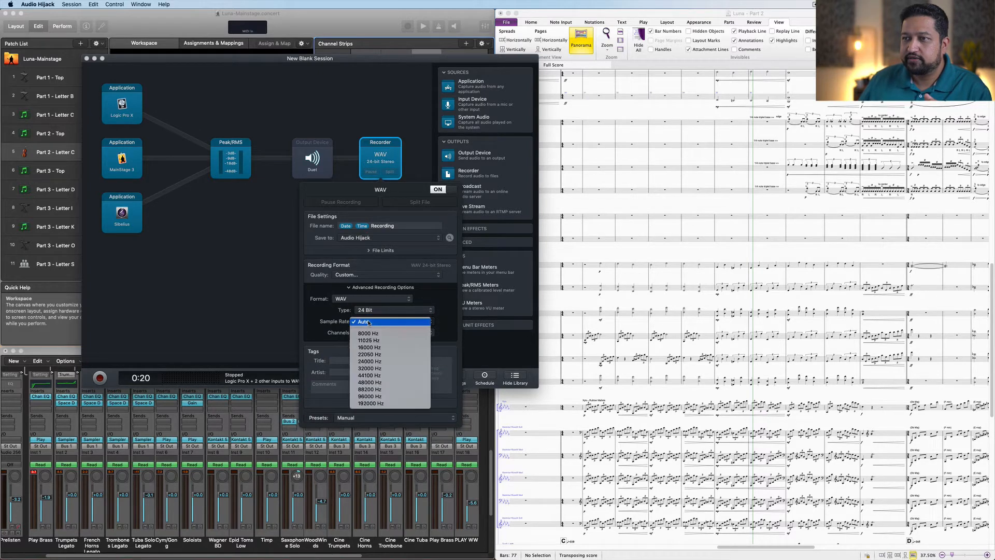
{"action": "left_click", "coordinate": [377, 384]}
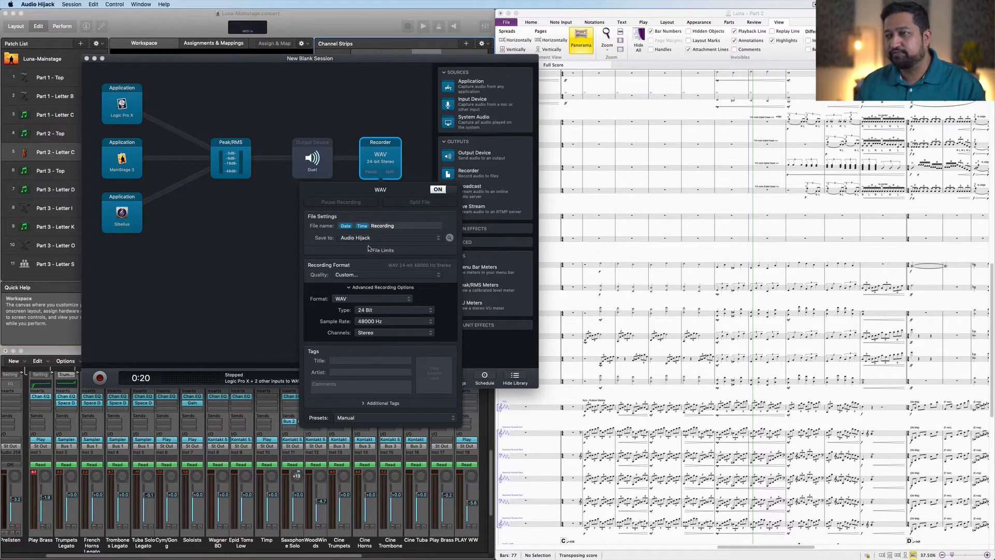
{"action": "left_click", "coordinate": [290, 256]}
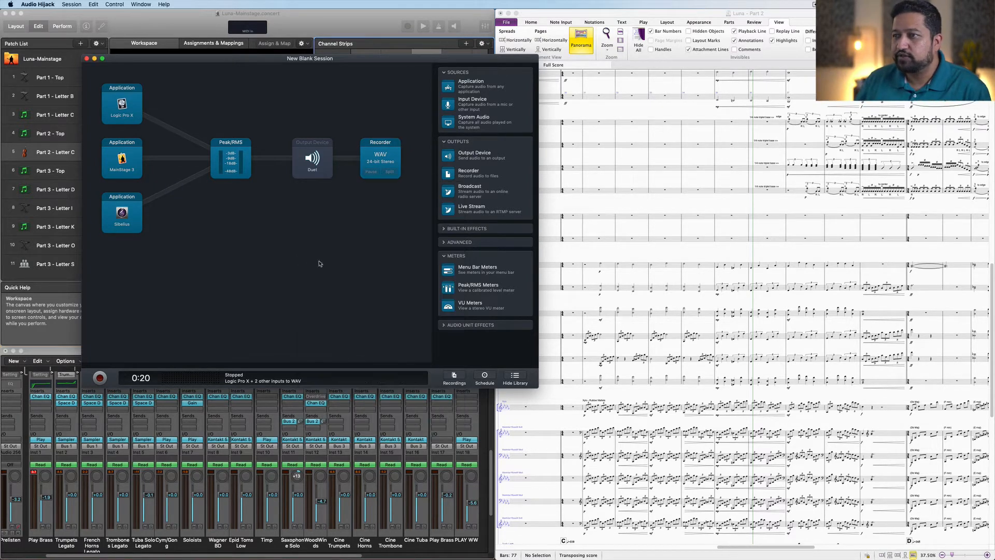
Step: Turn off the Recorder block
{"action": "left_click_drag", "start_coordinate": [433, 64], "coordinate": [353, 27]}
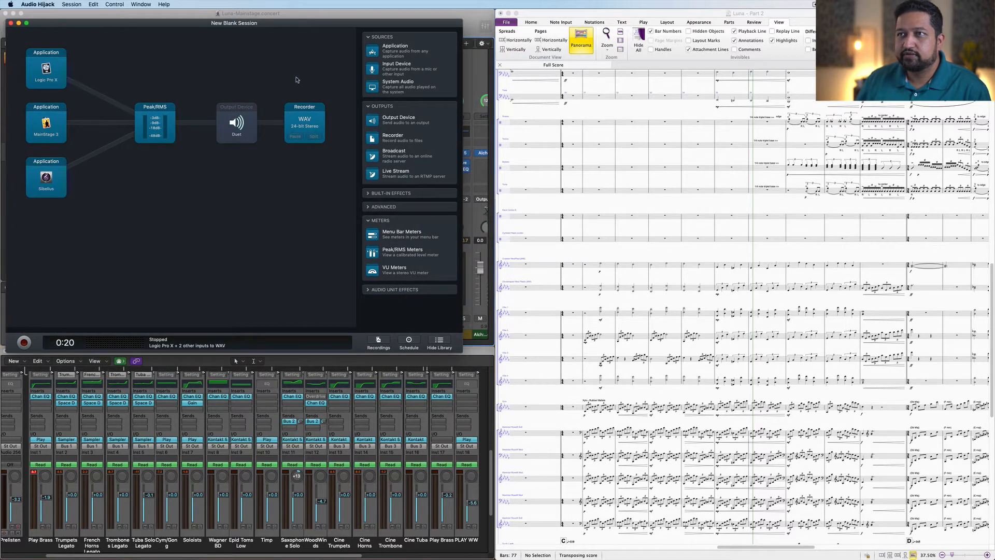
{"action": "right_click", "coordinate": [310, 112]}
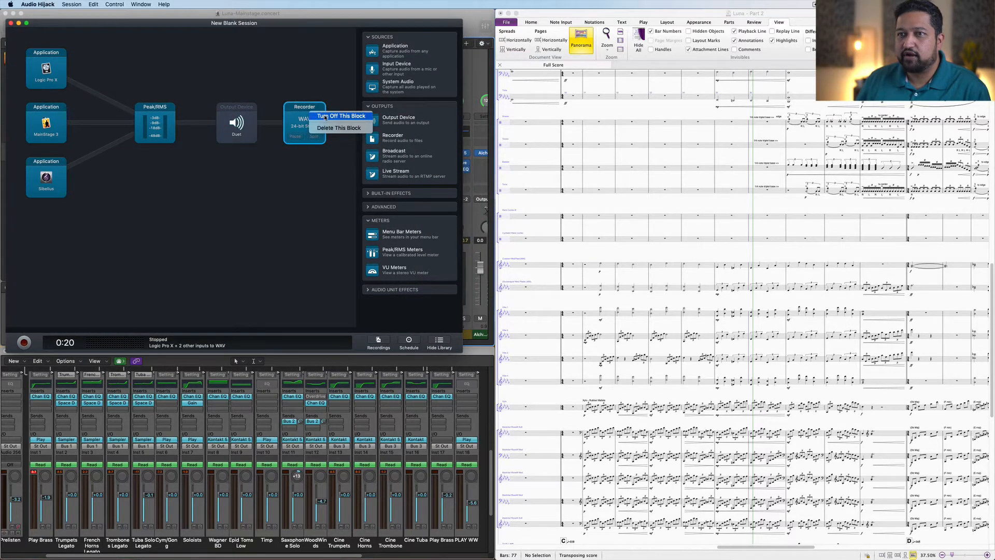
{"action": "left_click", "coordinate": [325, 117]}
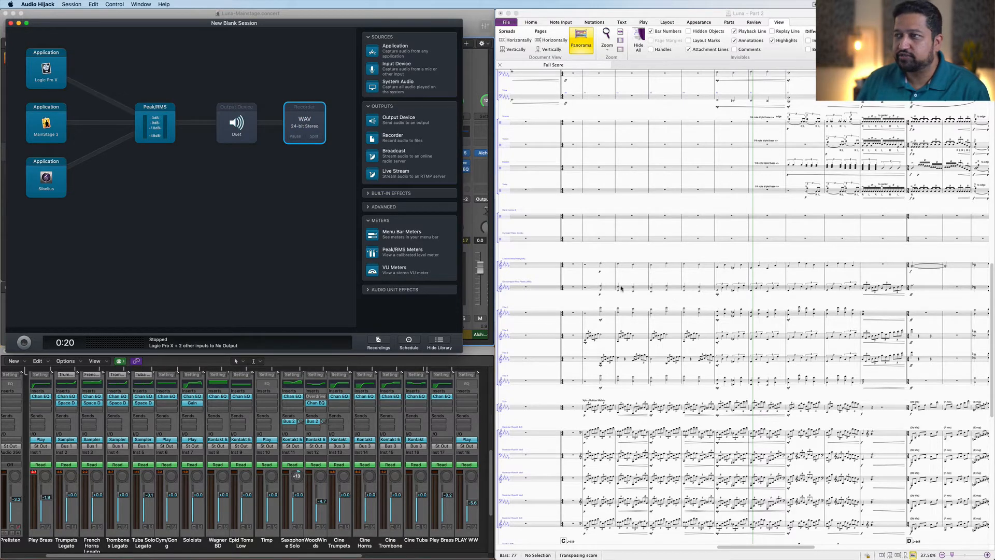
Step: Switch to Sibelius and start score playback from a point in the score
{"action": "left_click", "coordinate": [561, 277]}
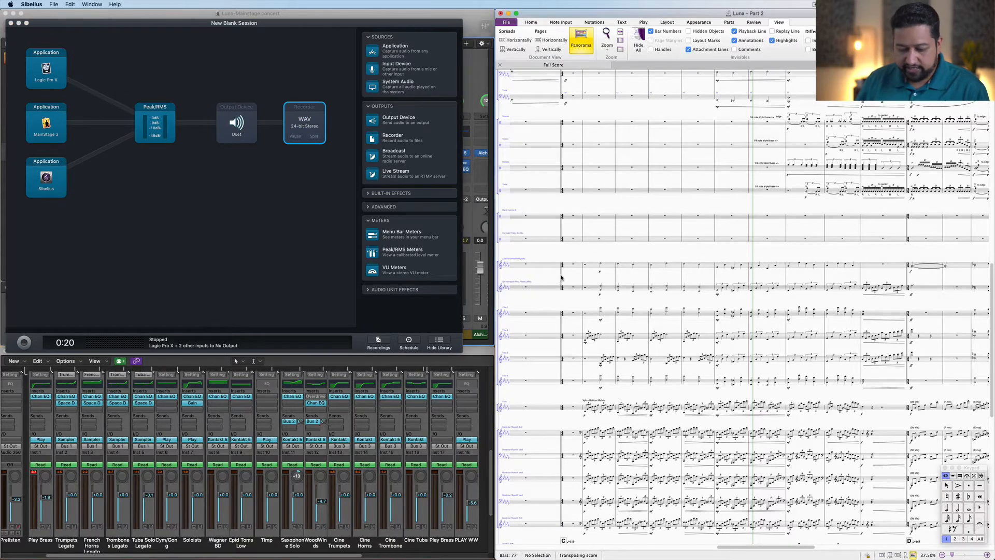
{"action": "left_click", "coordinate": [561, 277]}
{"action": "key", "text": "space"}
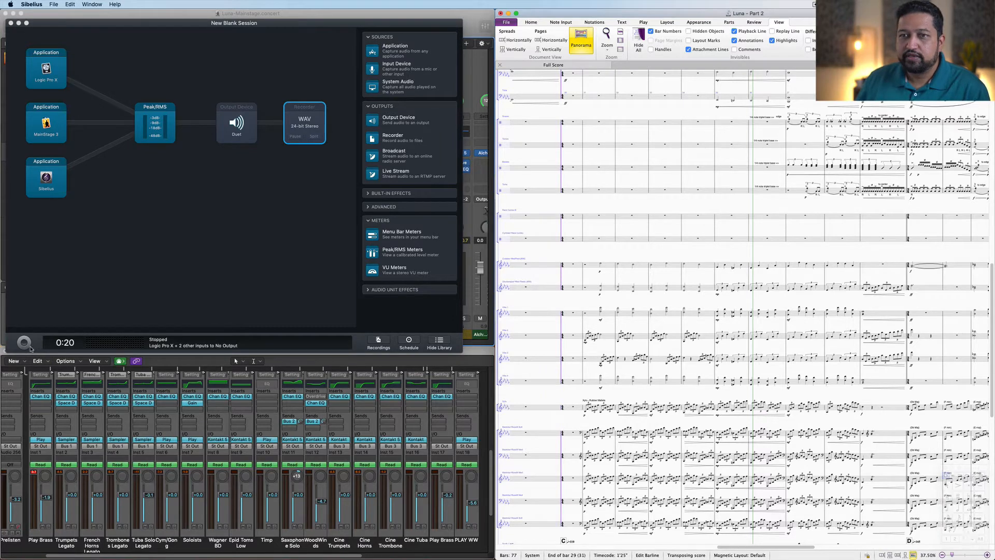
Step: Start the Audio Hijack session running while the score plays, with the Recorder still off
{"action": "left_click", "coordinate": [25, 343]}
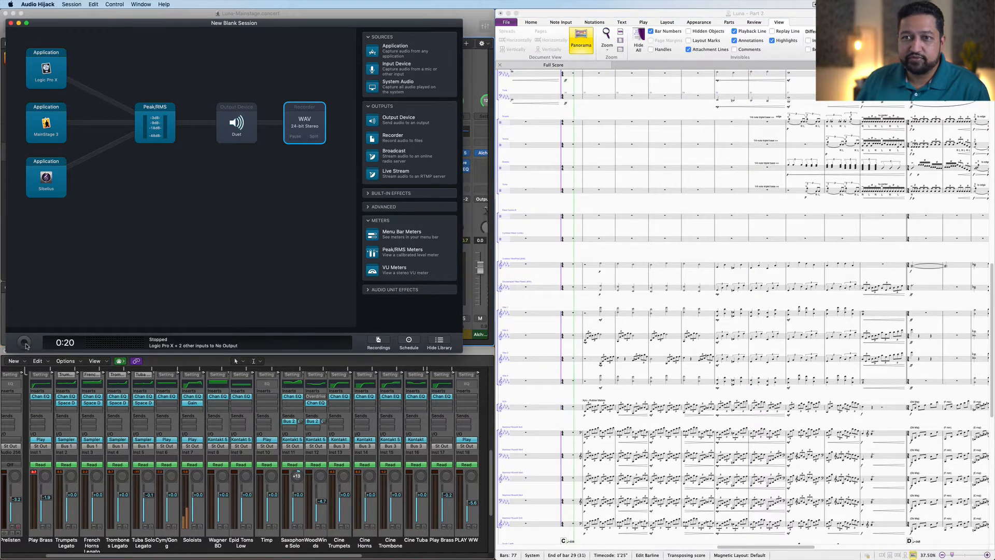
{"action": "left_click", "coordinate": [25, 344]}
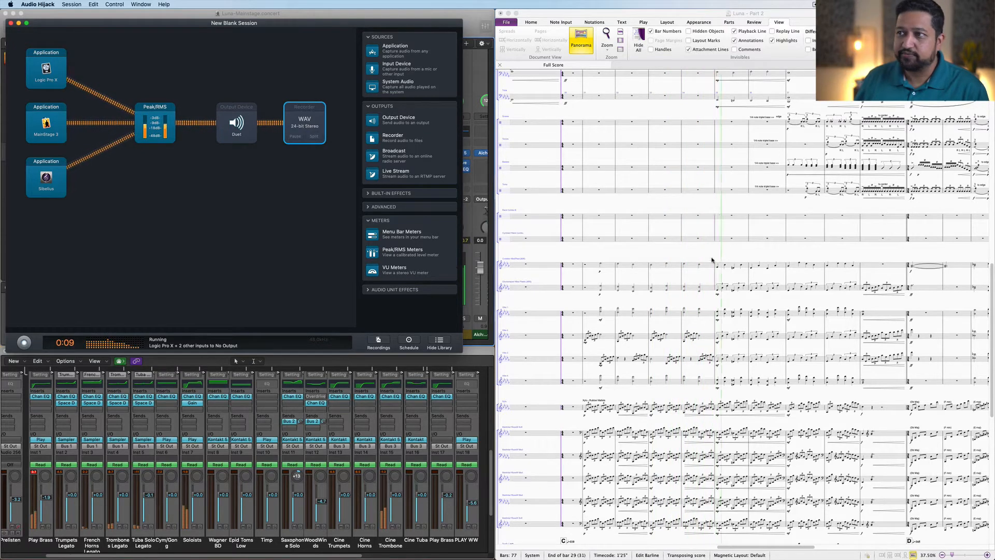
{"action": "left_click", "coordinate": [674, 252]}
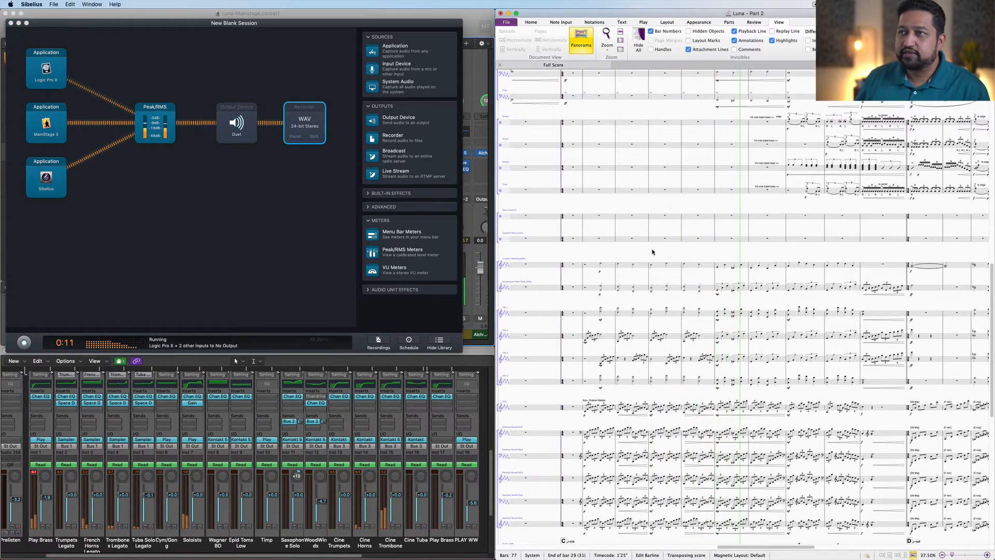
Step: Turn the Recorder block back on during the running session
{"action": "left_click", "coordinate": [313, 114]}
{"action": "right_click", "coordinate": [312, 115]}
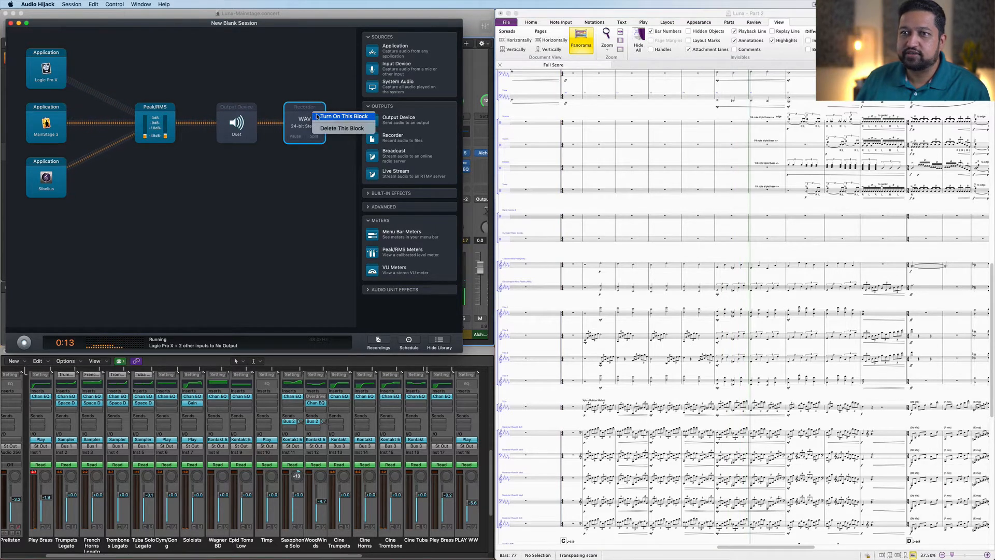
{"action": "left_click", "coordinate": [316, 116]}
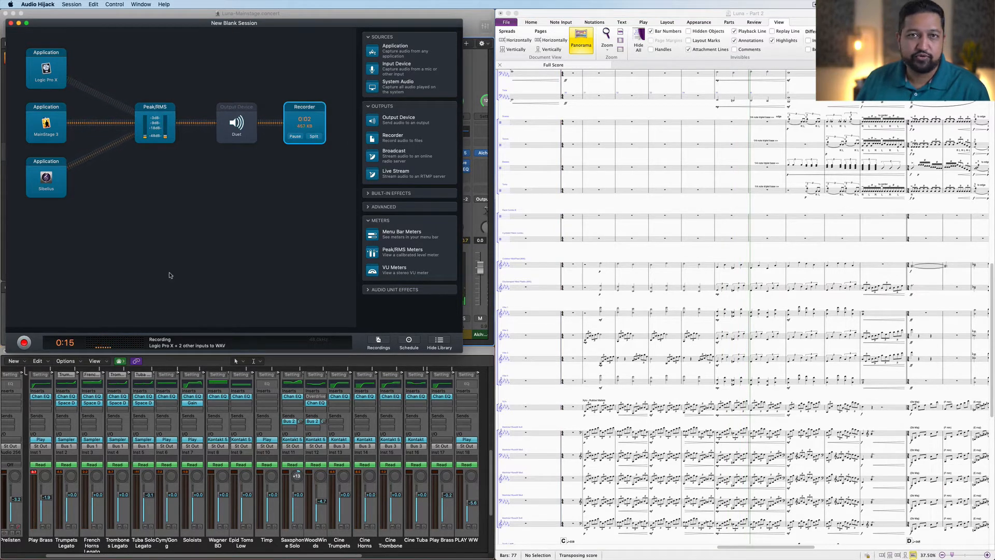
Step: Stop the Audio Hijack session
{"action": "left_click", "coordinate": [541, 250]}
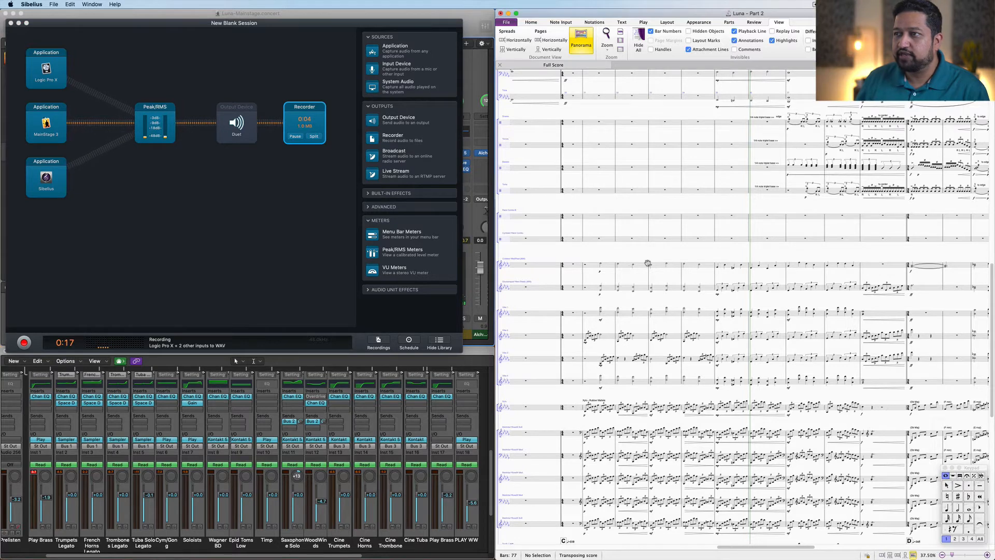
{"action": "scroll", "coordinate": [646, 264], "scroll_direction": "left", "scroll_amount": 3}
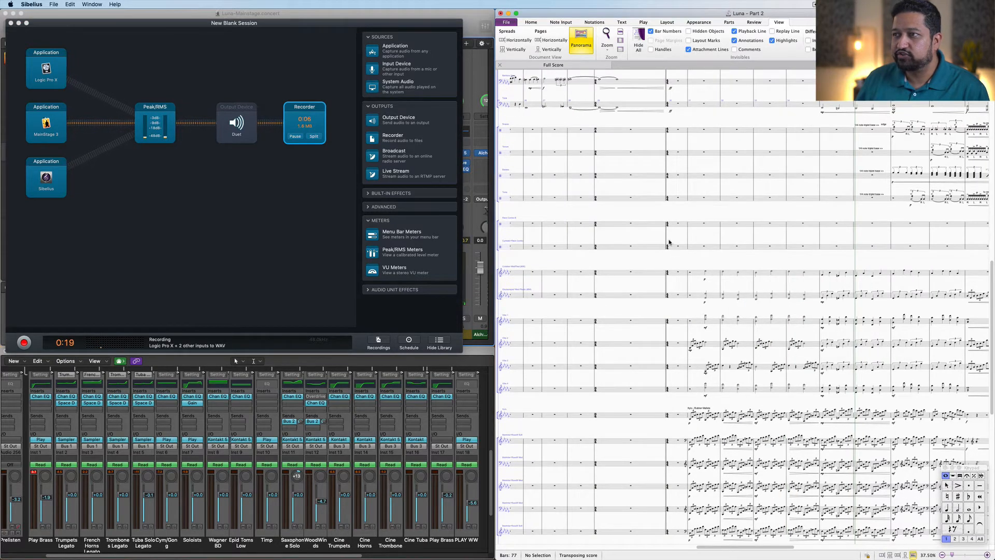
{"action": "left_click_drag", "start_coordinate": [670, 238], "coordinate": [636, 245]}
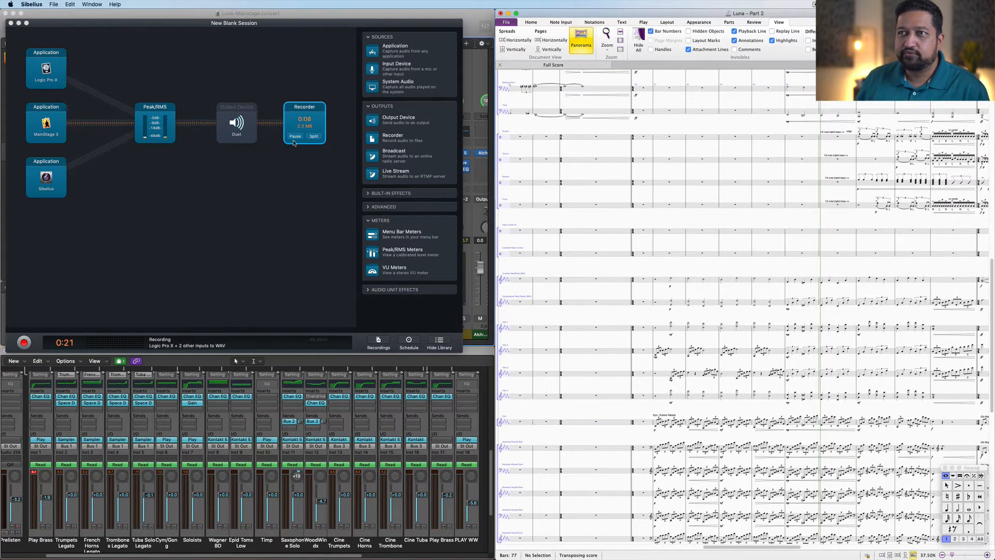
{"action": "left_click", "coordinate": [24, 343]}
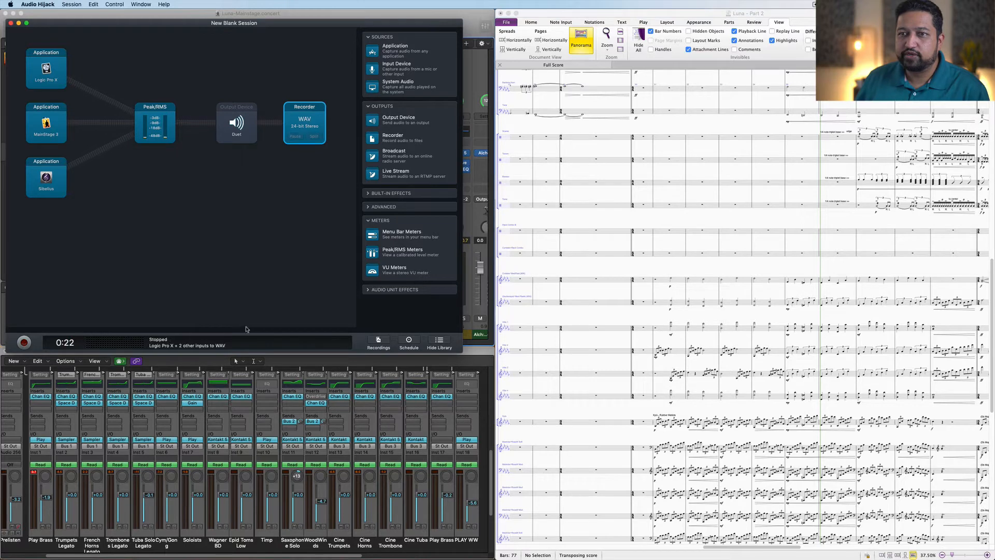
Step: Pick a new start point in the score and start the session recording again
{"action": "left_click", "coordinate": [631, 243]}
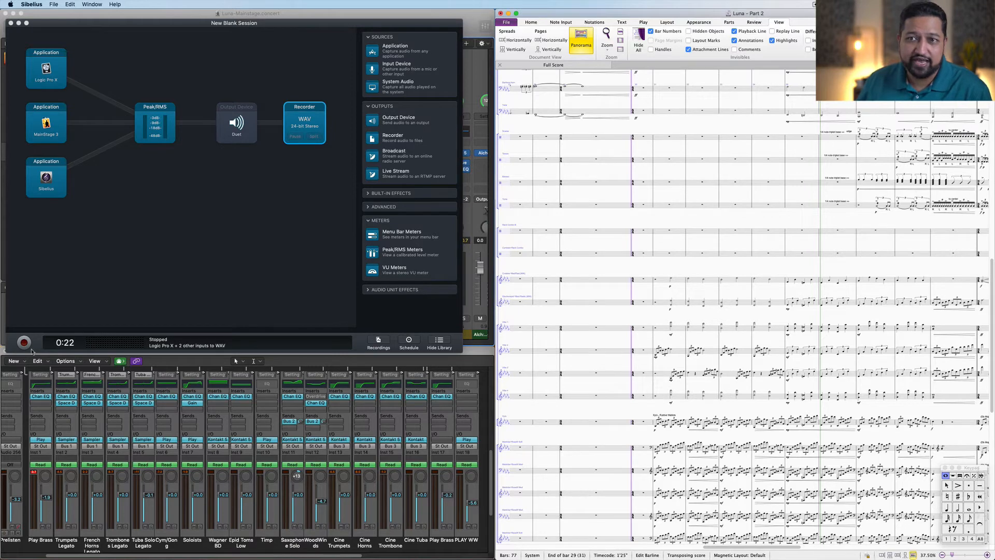
{"action": "key", "text": "Escape"}
{"action": "left_click", "coordinate": [633, 247]}
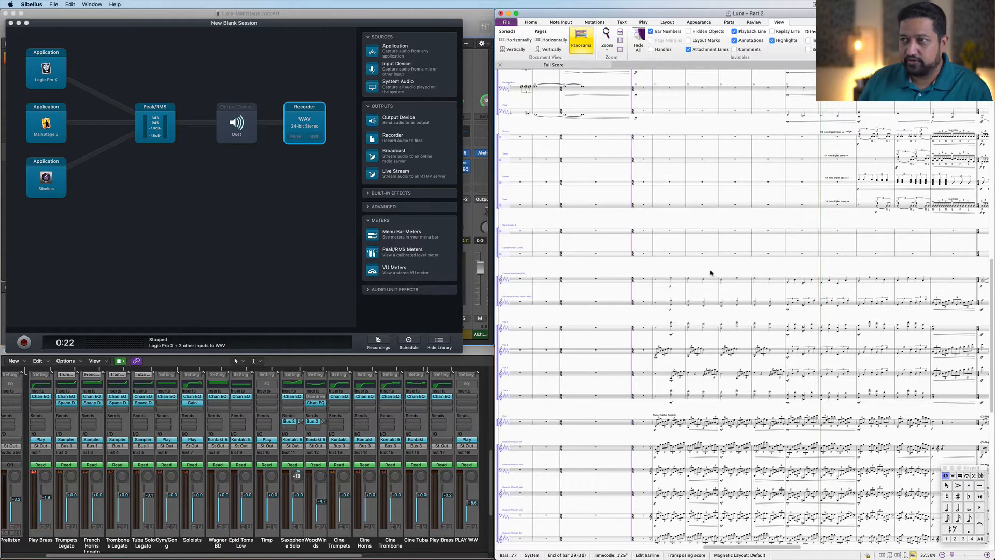
{"action": "left_click", "coordinate": [24, 343]}
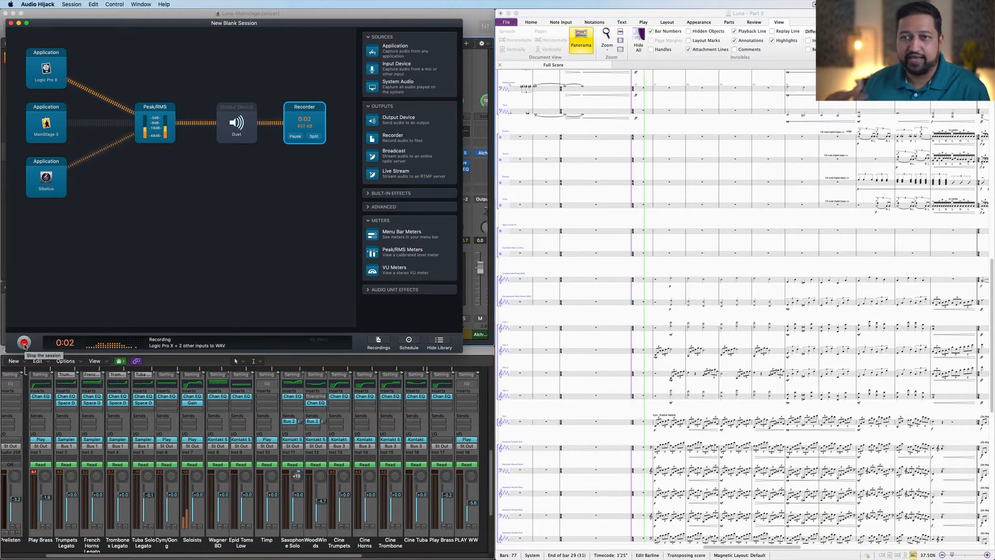
Step: Stop the session and toggle Sibelius playback off
{"action": "left_click", "coordinate": [24, 343]}
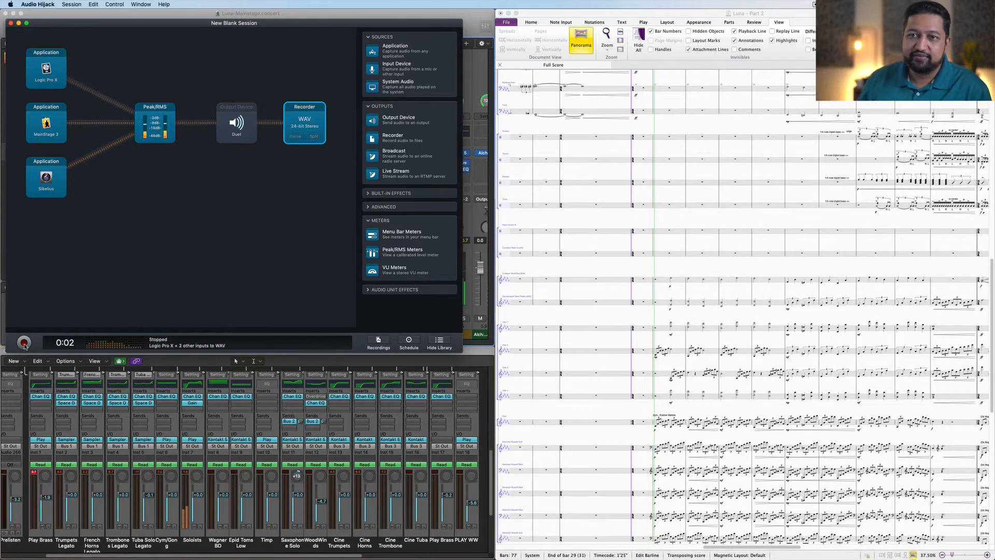
{"action": "left_click", "coordinate": [672, 274]}
{"action": "key", "text": "space"}
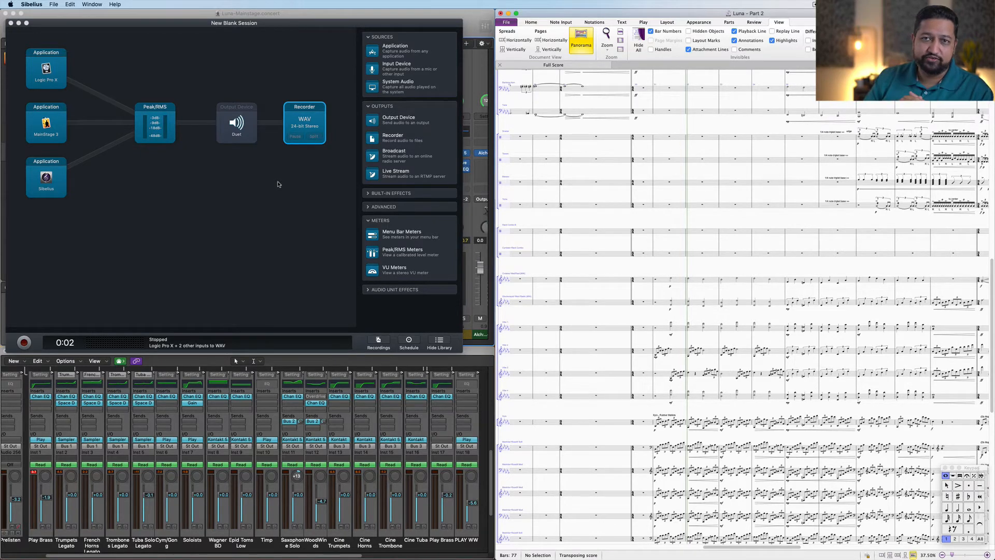
Step: Open the Recorder block's settings to review them, then close them
{"action": "left_click", "coordinate": [306, 161]}
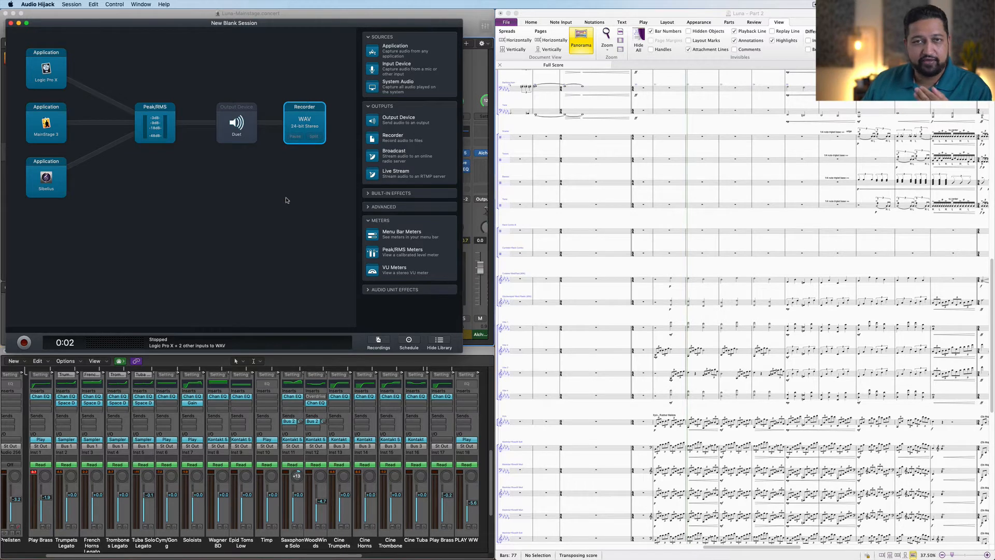
{"action": "left_click", "coordinate": [315, 125]}
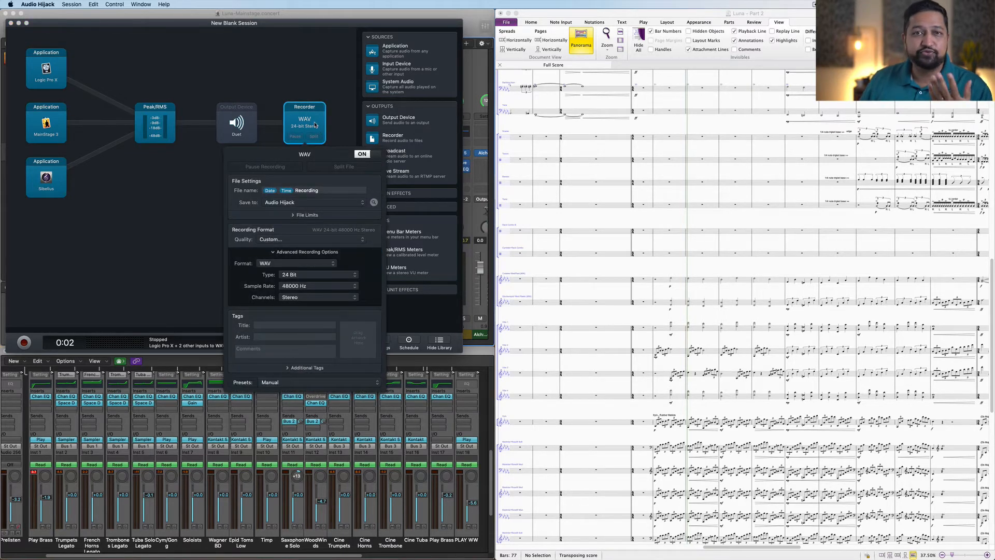
{"action": "left_click", "coordinate": [314, 76]}
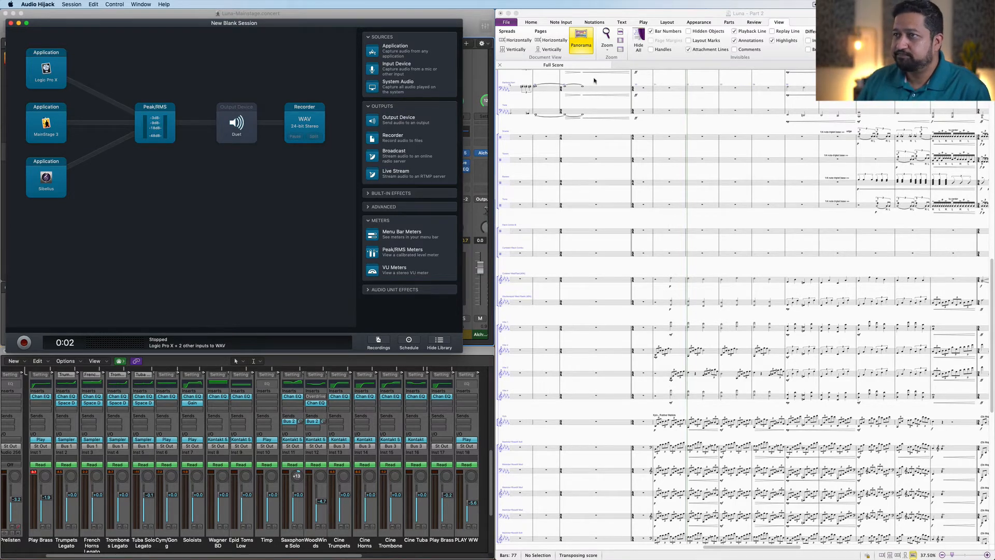
Step: Scroll and pan through the Sibelius full score to examine its instrument parts
{"action": "left_click", "coordinate": [651, 129]}
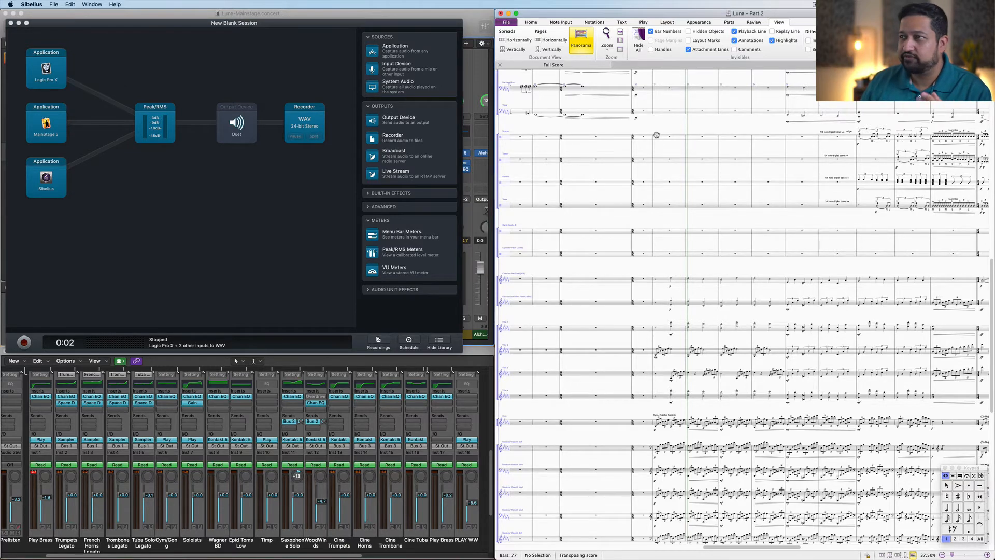
{"action": "scroll", "coordinate": [659, 133], "scroll_direction": "up", "scroll_amount": 6}
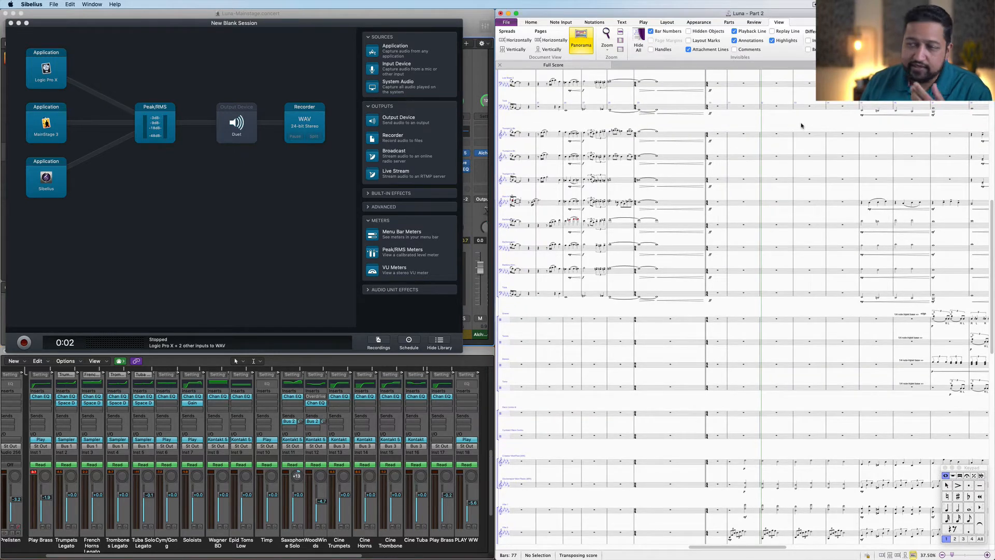
{"action": "left_click_drag", "start_coordinate": [801, 126], "coordinate": [704, 189]}
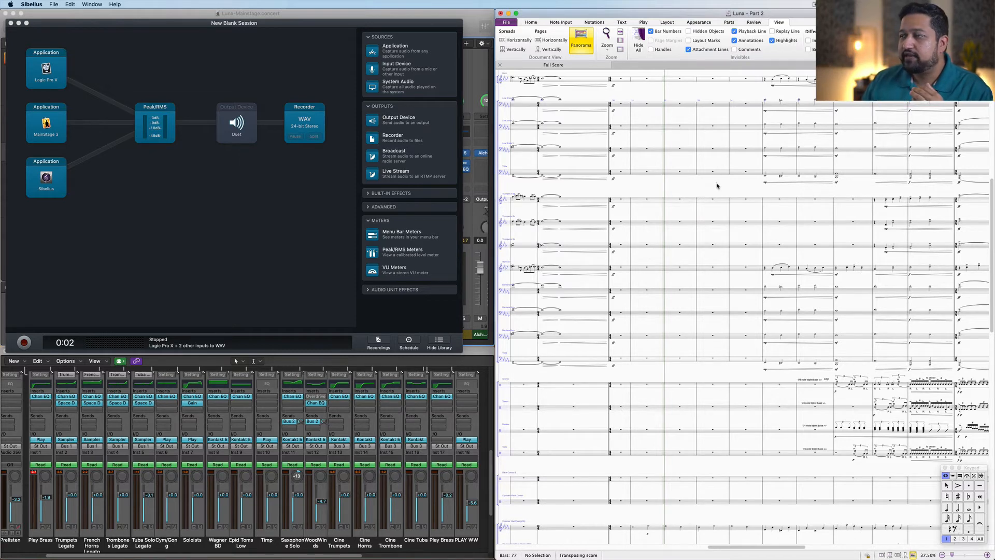
{"action": "left_click_drag", "start_coordinate": [718, 185], "coordinate": [687, 248]}
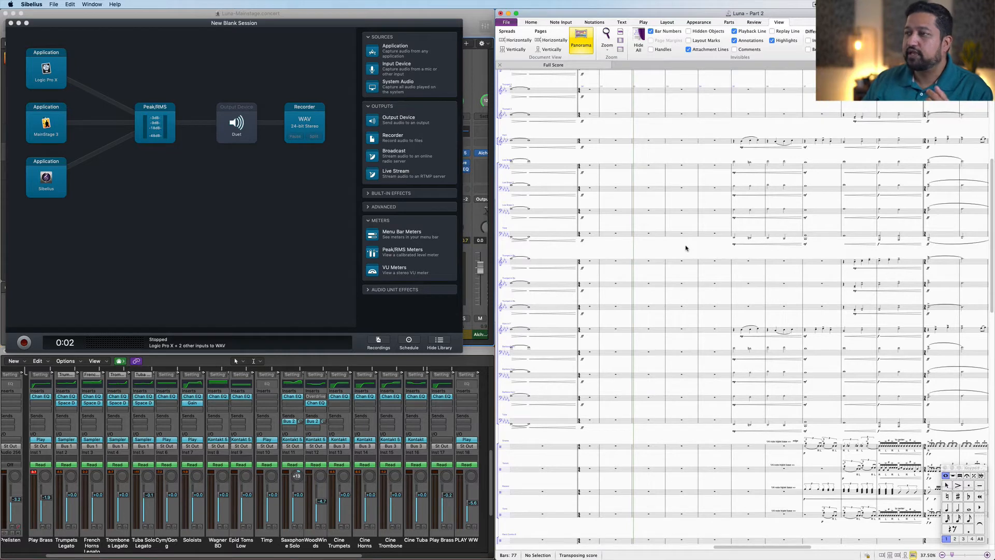
{"action": "left_click_drag", "start_coordinate": [687, 247], "coordinate": [634, 265]}
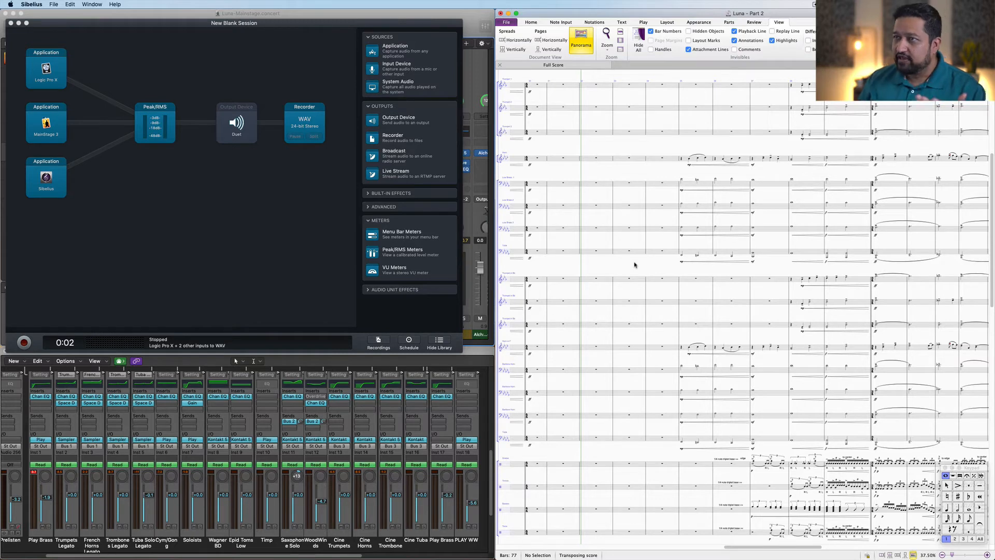
{"action": "left_click_drag", "start_coordinate": [663, 154], "coordinate": [696, 403]}
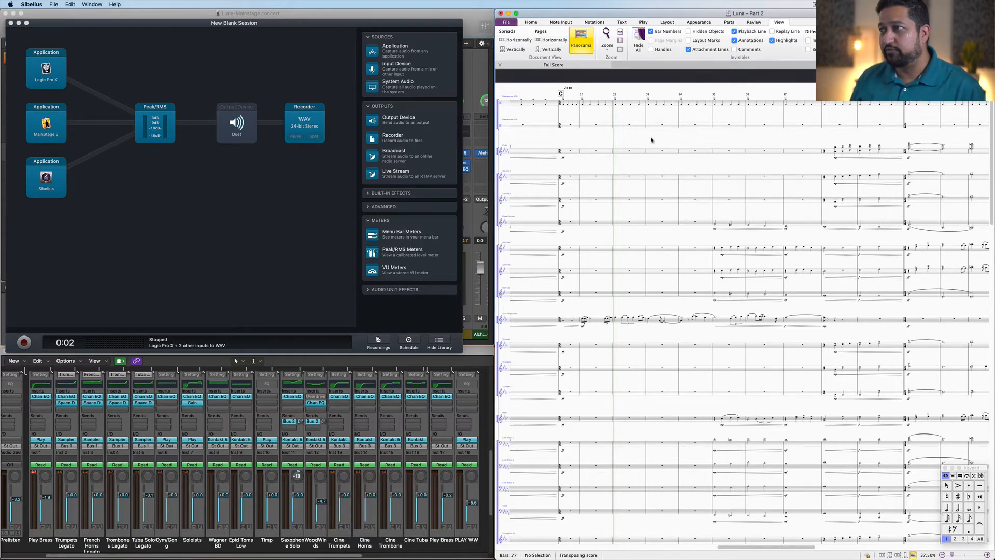
{"action": "scroll", "coordinate": [649, 135], "scroll_direction": "down", "scroll_amount": 1}
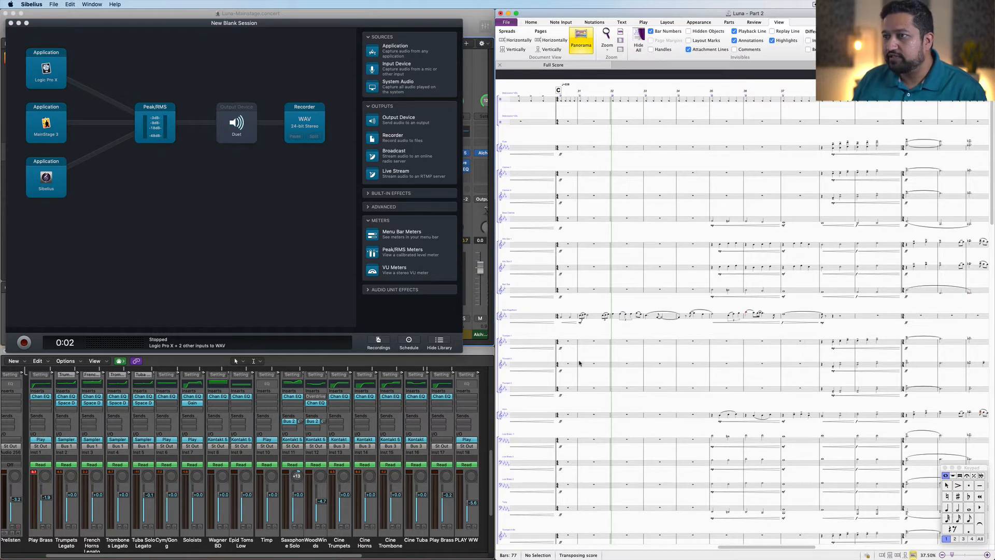
{"action": "left_click_drag", "start_coordinate": [596, 314], "coordinate": [621, 206]}
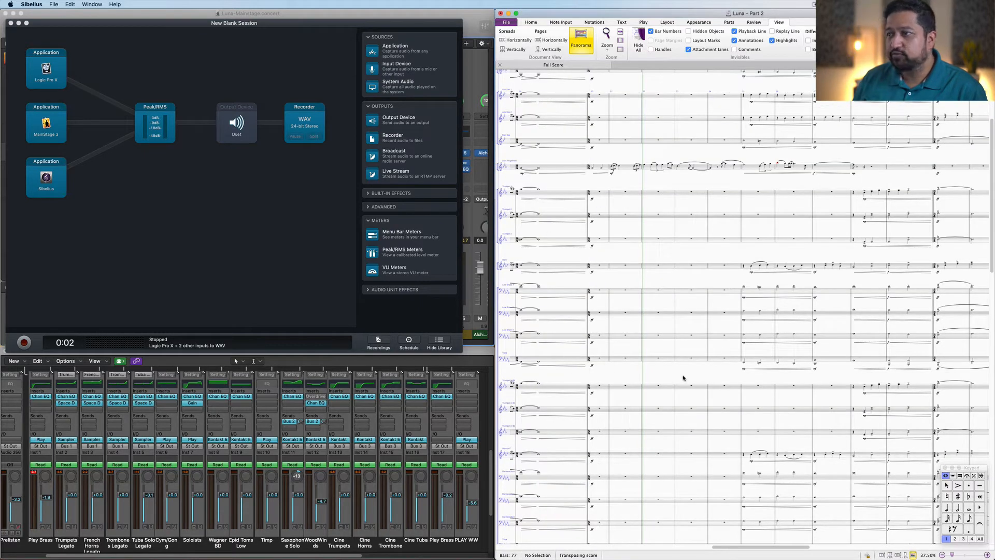
{"action": "left_click", "coordinate": [745, 364]}
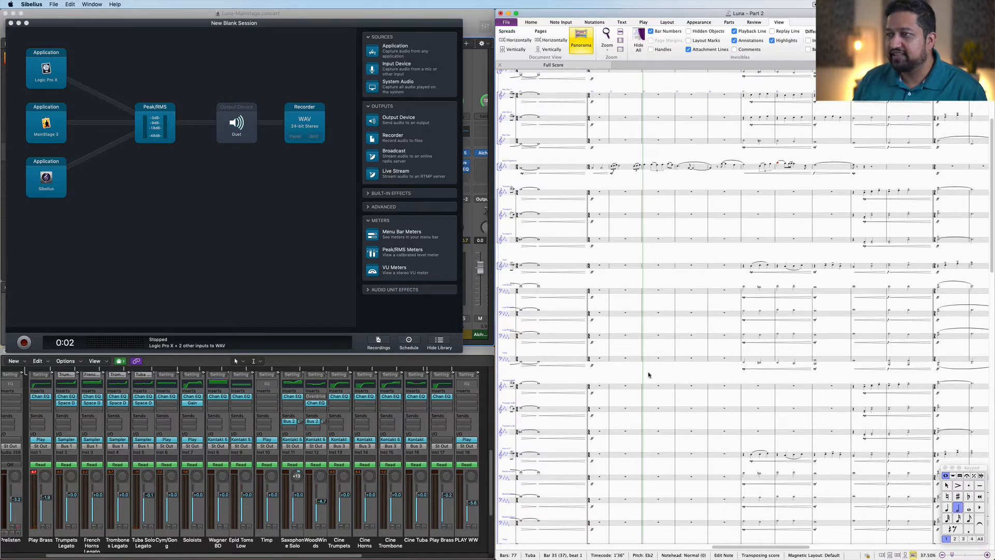
{"action": "scroll", "coordinate": [648, 374], "scroll_direction": "down", "scroll_amount": 5}
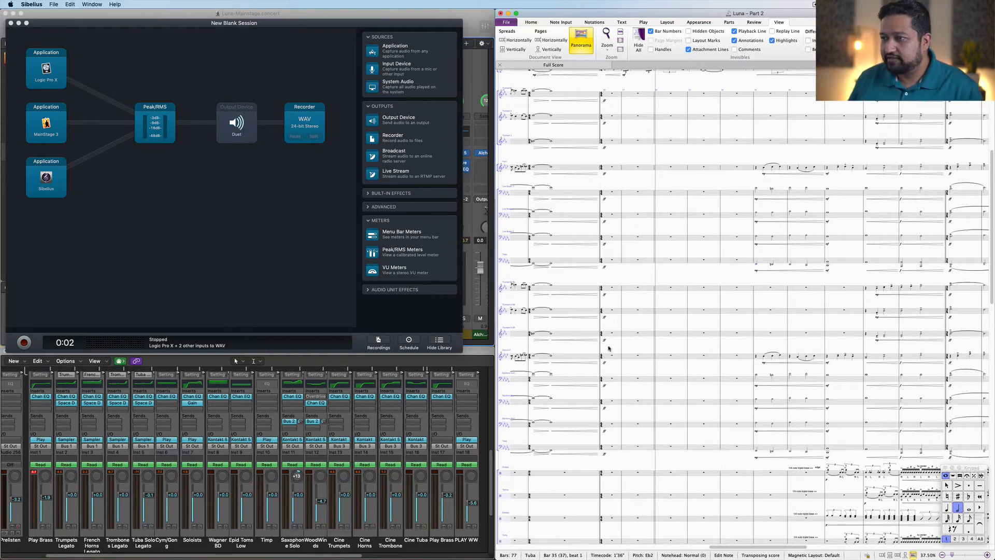
{"action": "scroll", "coordinate": [677, 271], "scroll_direction": "down", "scroll_amount": 5}
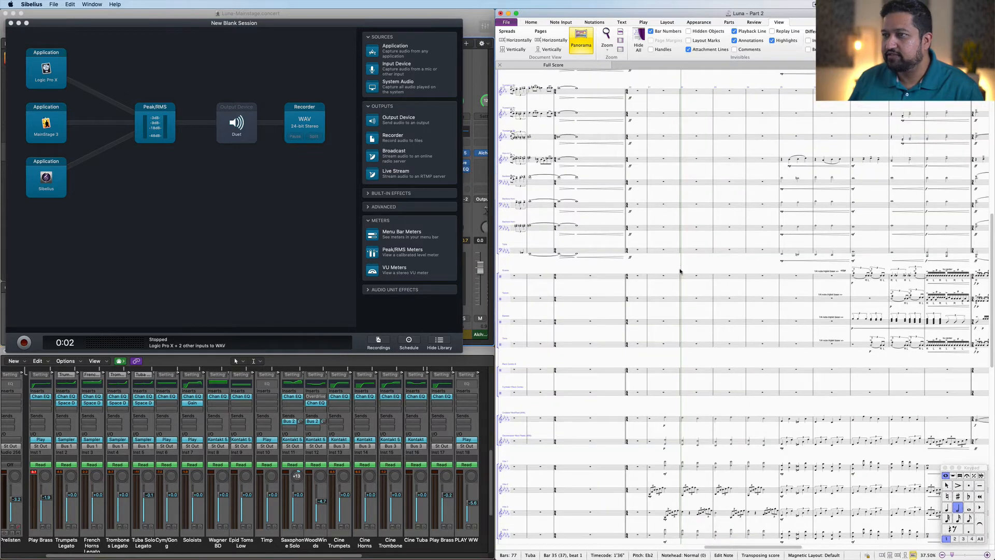
{"action": "scroll", "coordinate": [707, 327], "scroll_direction": "down", "scroll_amount": 5}
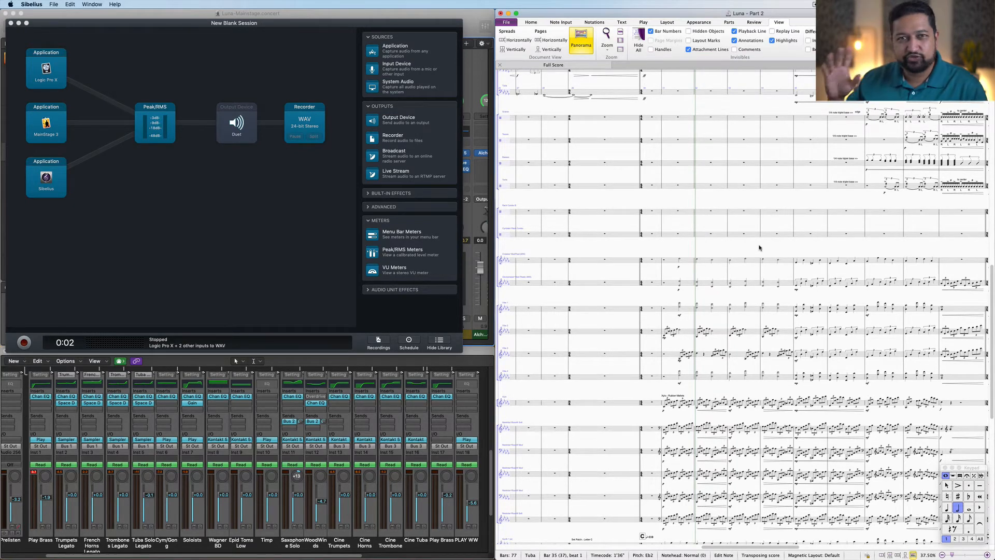
{"action": "left_click_drag", "start_coordinate": [760, 249], "coordinate": [806, 151]}
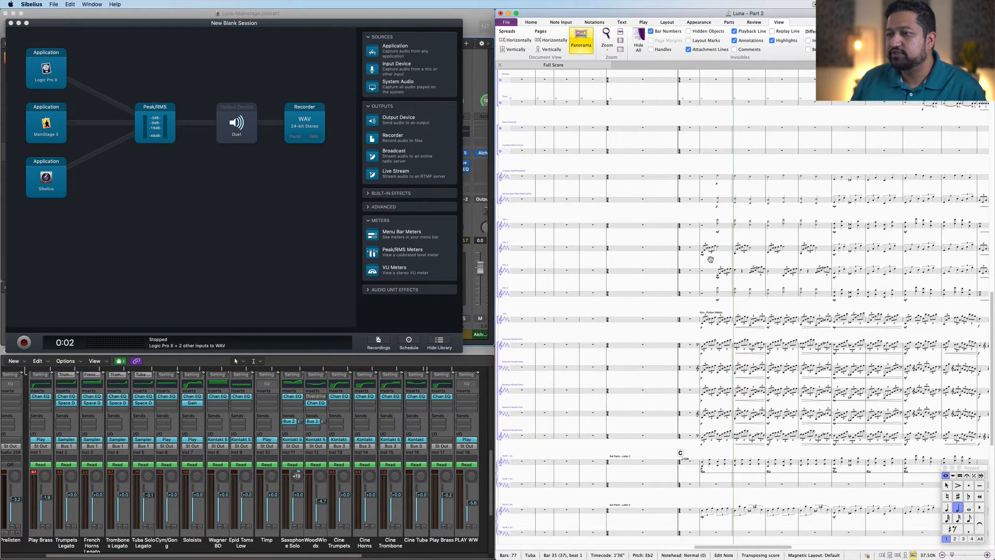
Step: Select bar 30 across the woodwind staves in the full score
{"action": "scroll", "coordinate": [712, 260], "scroll_direction": "down", "scroll_amount": 8}
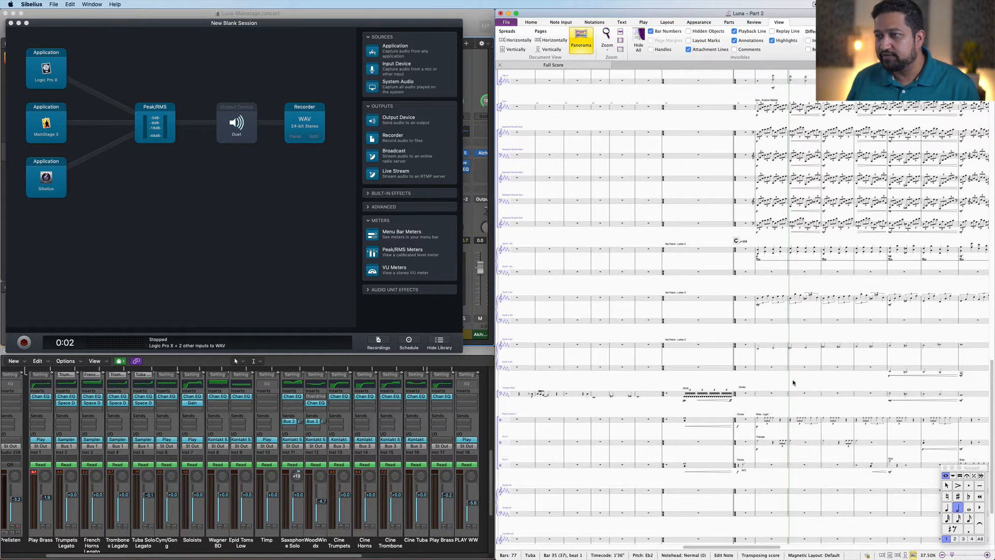
{"action": "scroll", "coordinate": [790, 334], "scroll_direction": "down", "scroll_amount": 2}
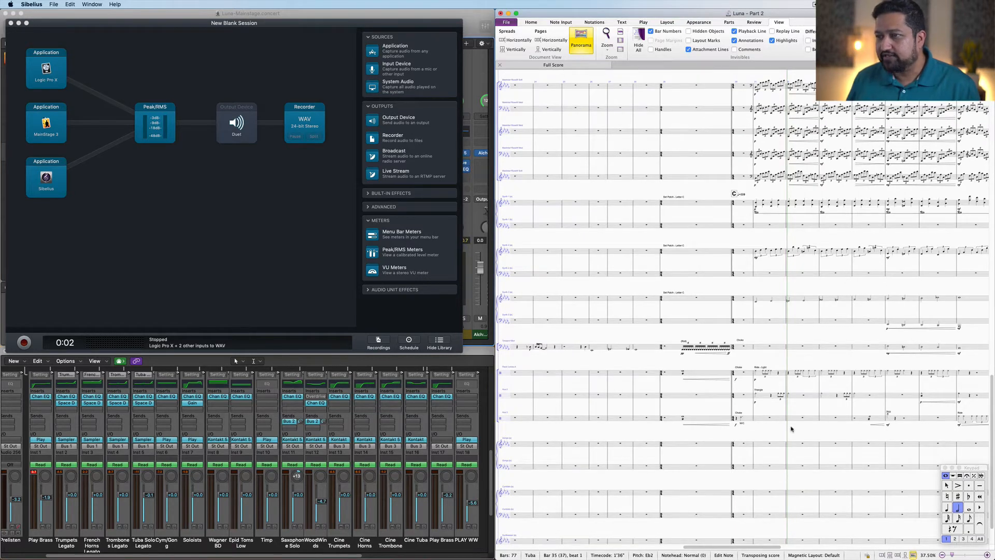
{"action": "left_click_drag", "start_coordinate": [789, 348], "coordinate": [795, 313]}
{"action": "scroll", "coordinate": [795, 313], "scroll_direction": "down", "scroll_amount": 4}
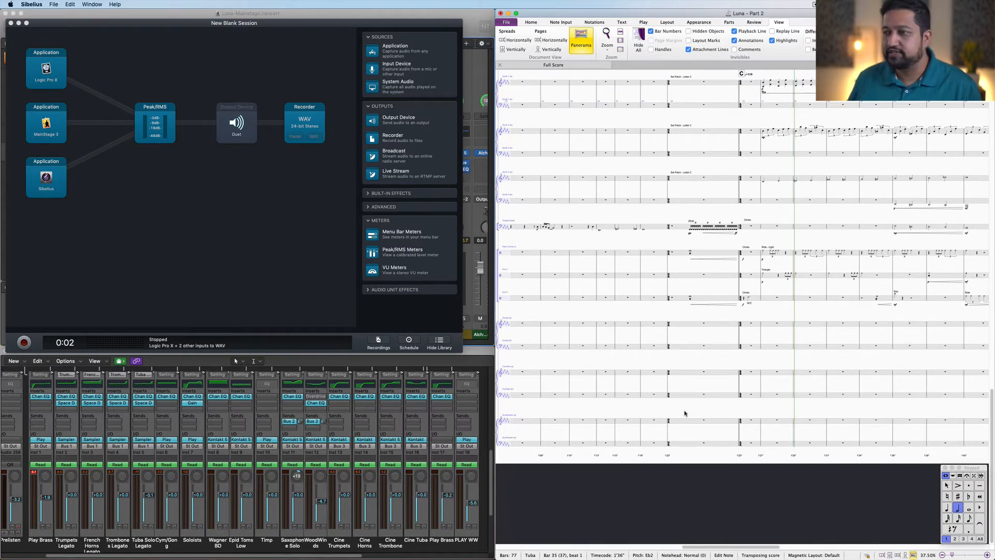
{"action": "scroll", "coordinate": [760, 363], "scroll_direction": "up", "scroll_amount": 5}
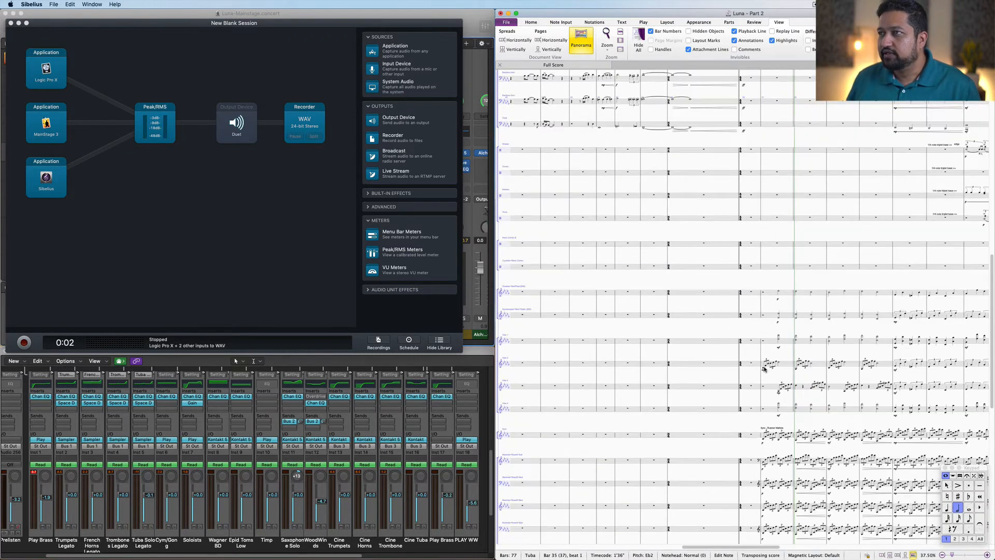
{"action": "scroll", "coordinate": [764, 369], "scroll_direction": "up", "scroll_amount": 6}
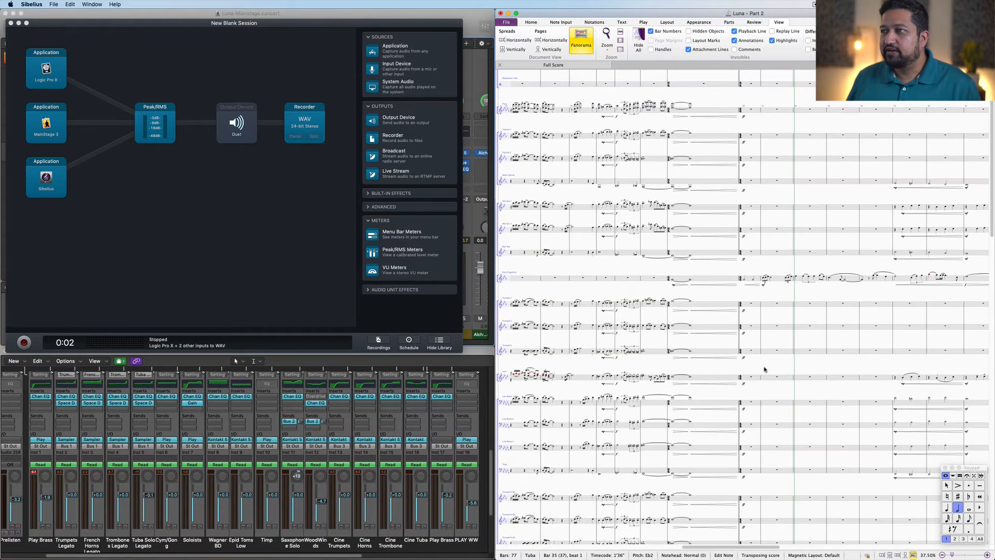
{"action": "scroll", "coordinate": [764, 369], "scroll_direction": "up", "scroll_amount": 2}
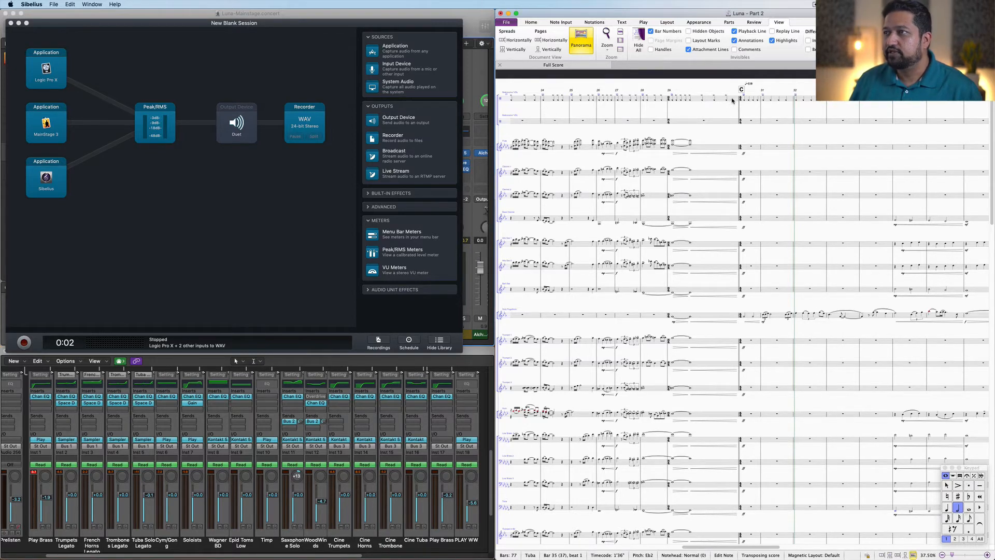
{"action": "left_click", "coordinate": [757, 147]}
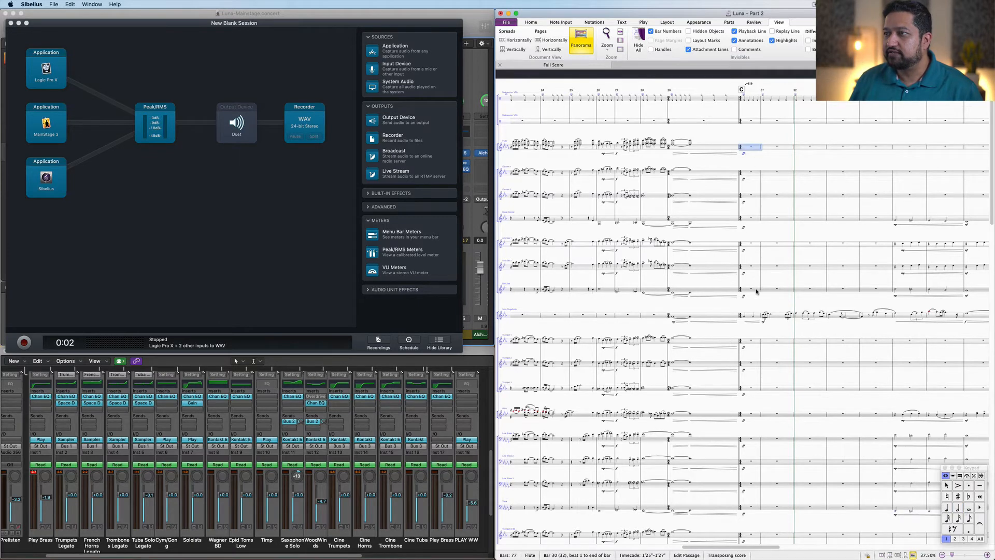
{"action": "left_click", "coordinate": [757, 291], "text": "shift"}
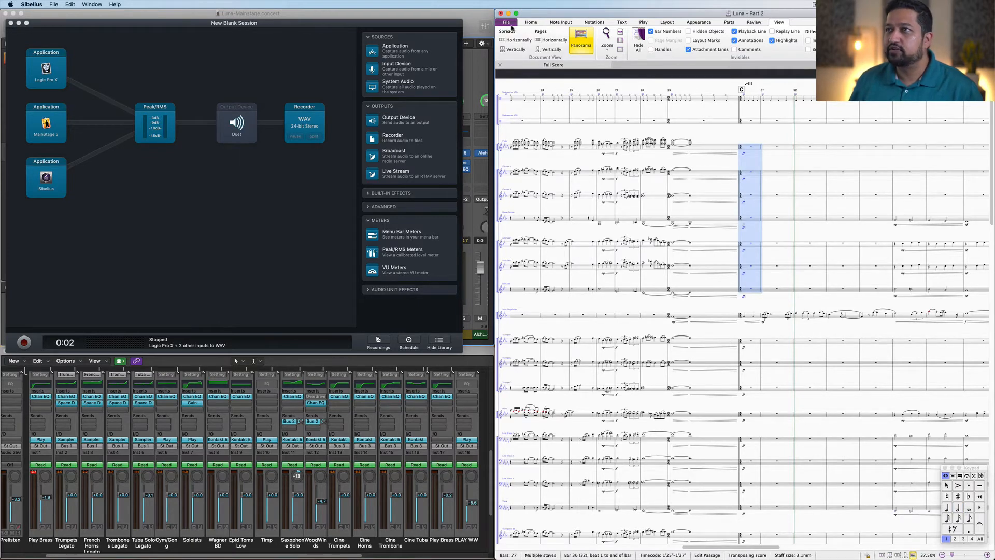
Step: Open the audio export settings and set the format to WAV with a 48 kHz sample rate
{"action": "left_click", "coordinate": [511, 22]}
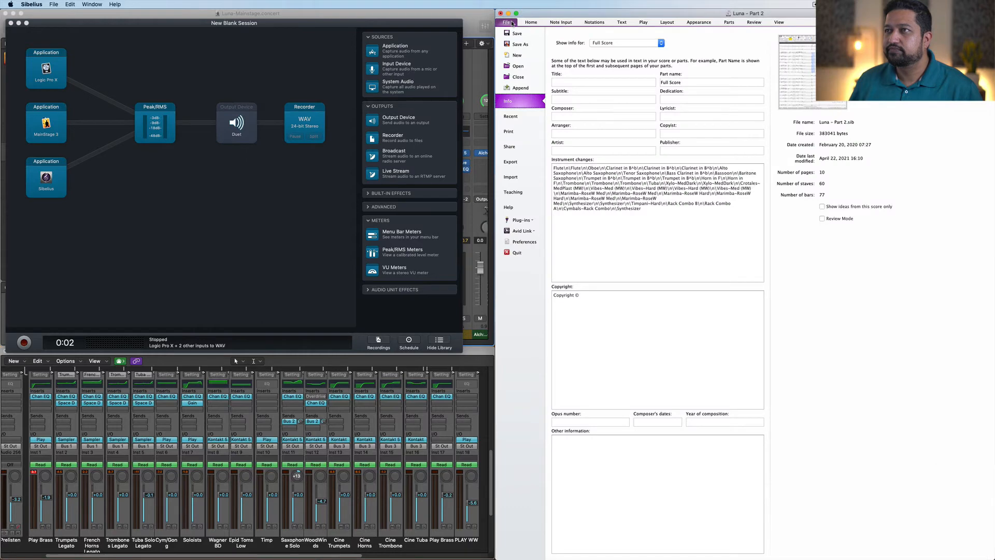
{"action": "left_click", "coordinate": [511, 162]}
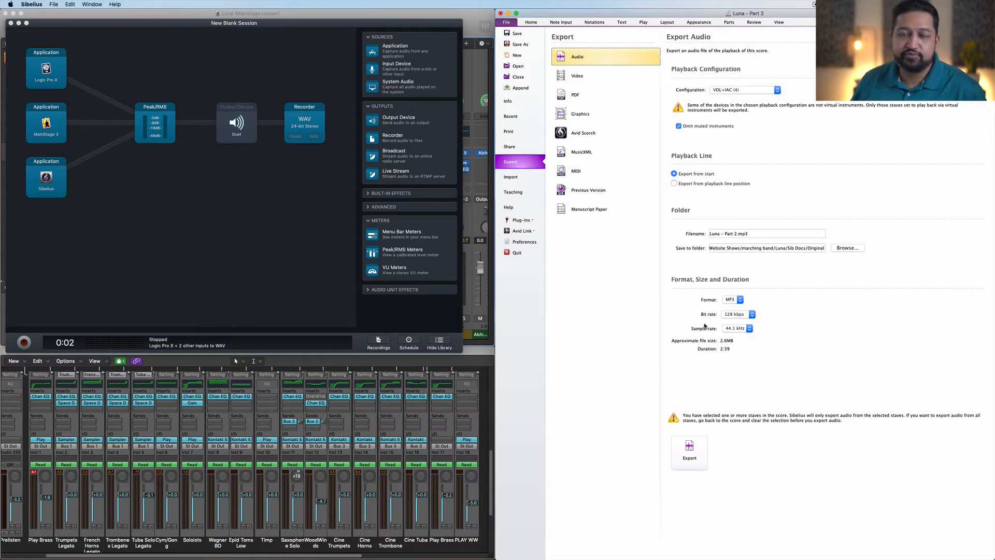
{"action": "left_click", "coordinate": [735, 300]}
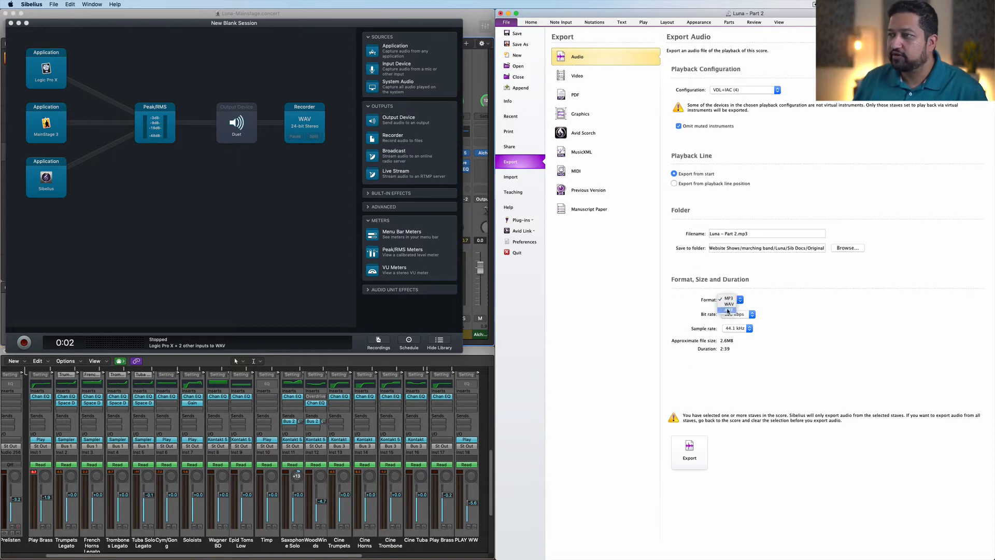
{"action": "left_click", "coordinate": [729, 305]}
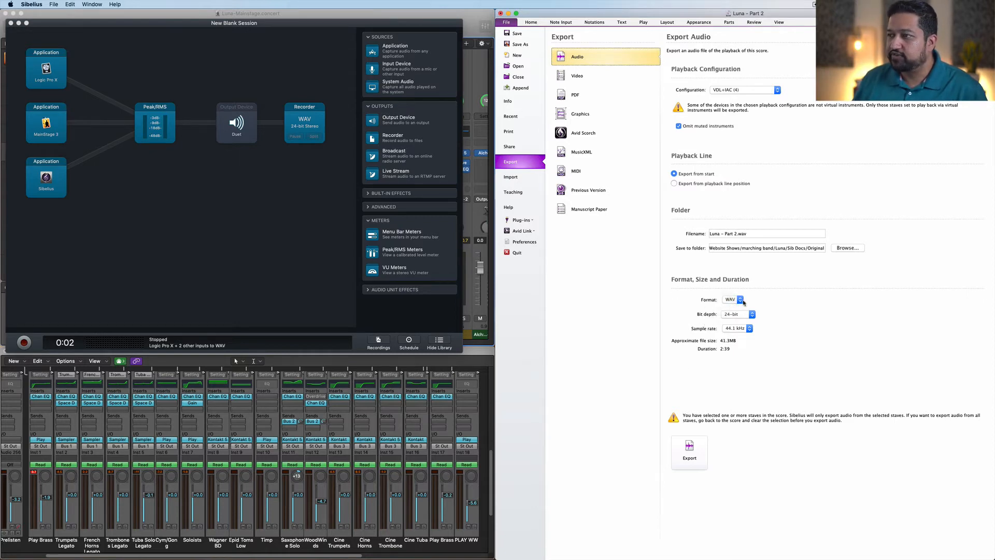
{"action": "left_click", "coordinate": [743, 327]}
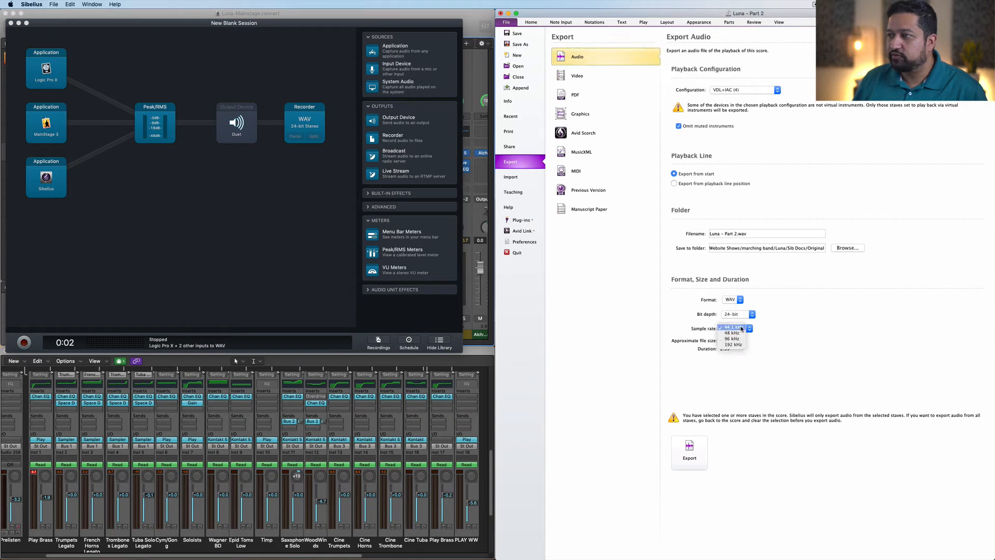
{"action": "left_click", "coordinate": [737, 336]}
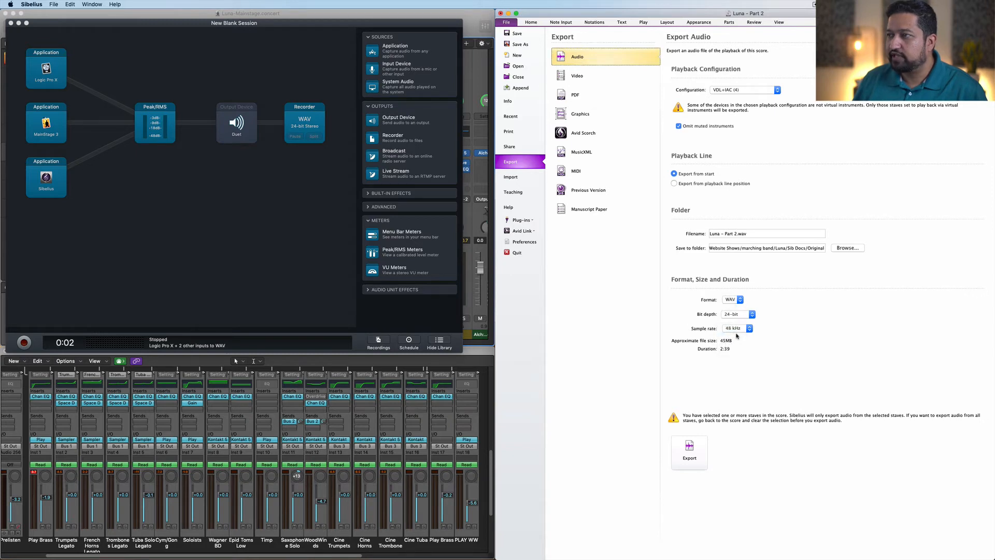
Step: Create a new folder named Stems inside the Luna folder and choose it as the export destination
{"action": "left_click", "coordinate": [851, 248]}
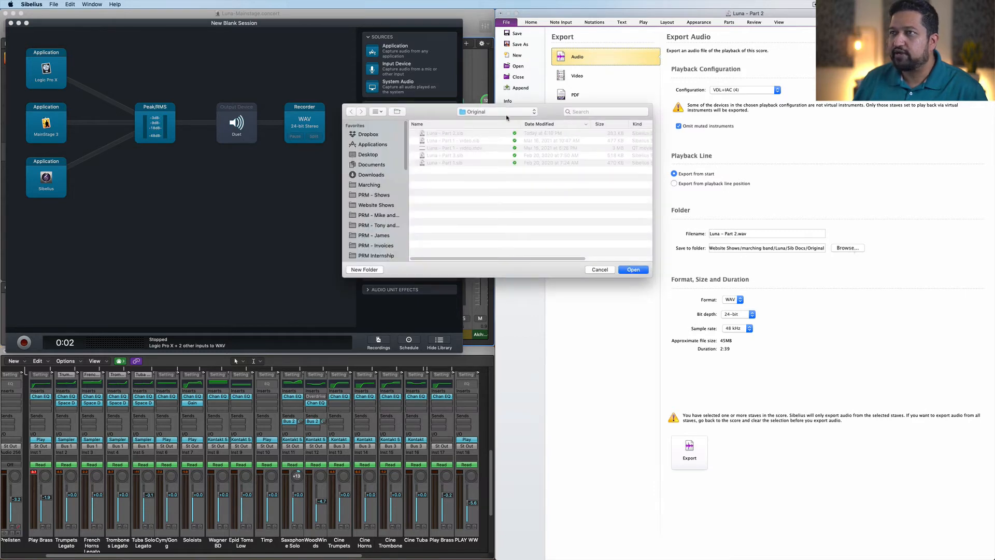
{"action": "left_click", "coordinate": [511, 113]}
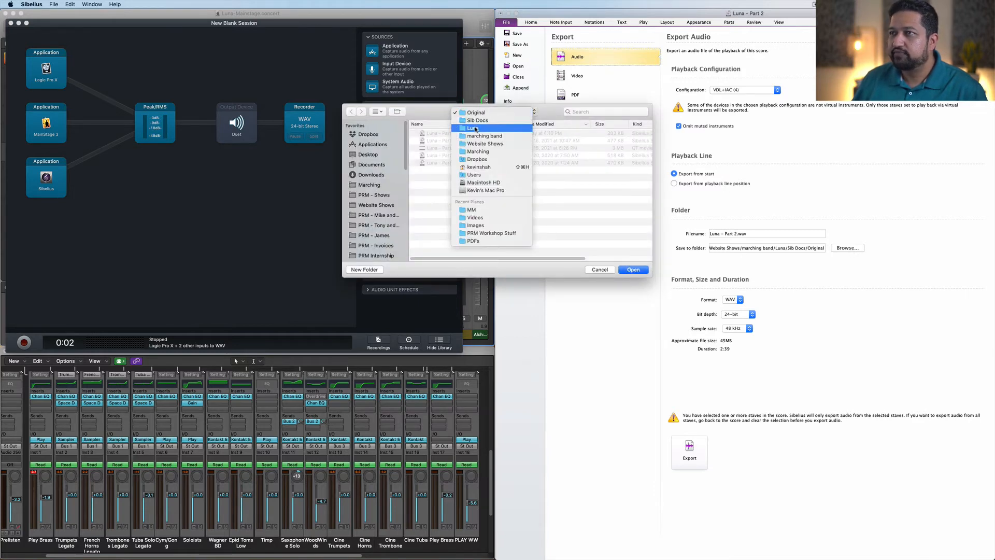
{"action": "left_click", "coordinate": [476, 129]}
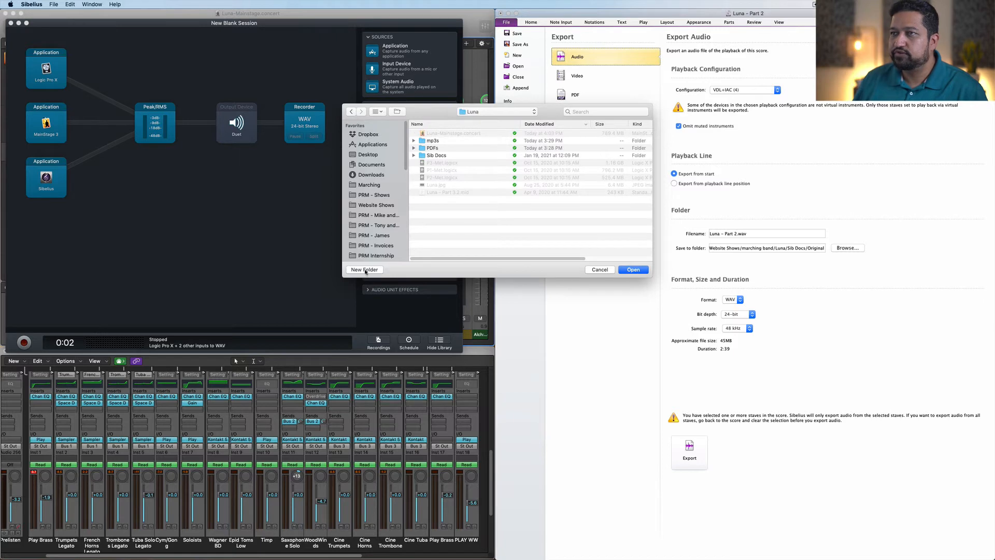
{"action": "left_click", "coordinate": [365, 269]}
{"action": "type", "text": "Stem"}
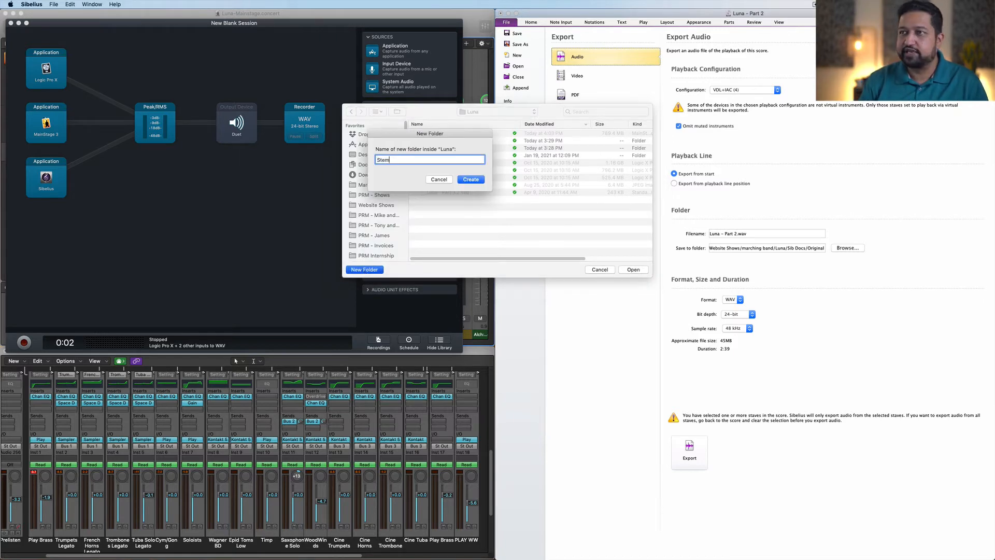
{"action": "type", "text": "s"}
{"action": "left_click", "coordinate": [467, 180]}
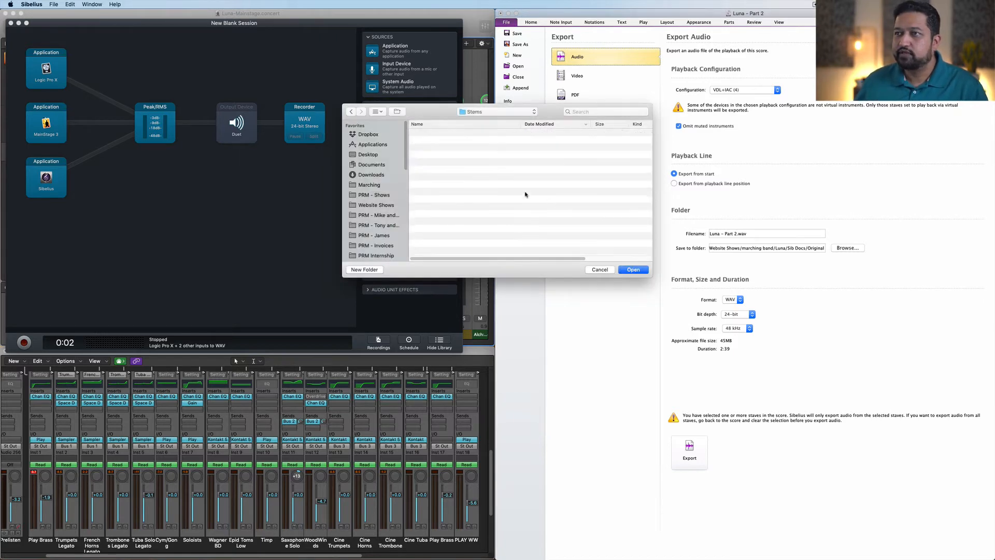
{"action": "left_click", "coordinate": [638, 270]}
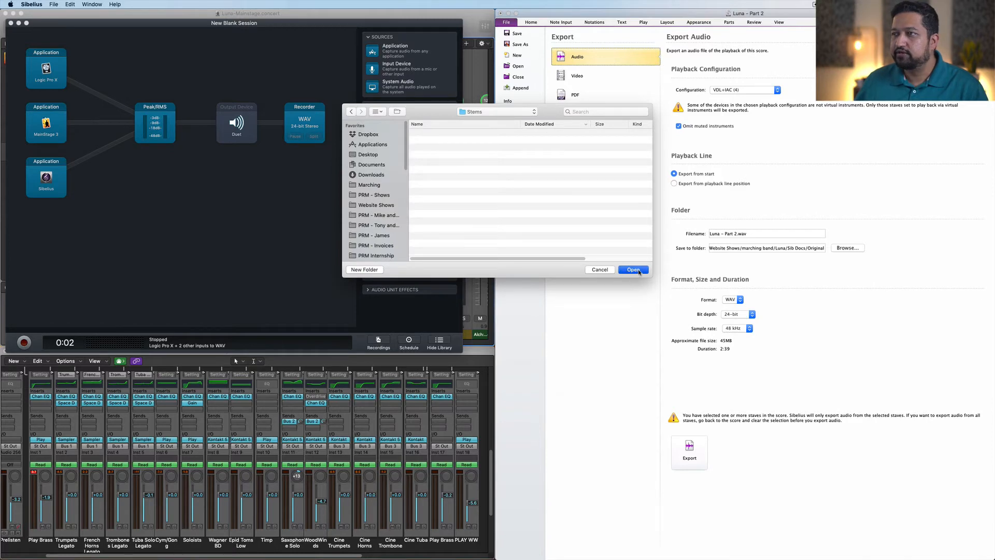
Step: Name the export file Luna - Part 2 - WW.wav and export the selected staves' audio
{"action": "left_click", "coordinate": [738, 234]}
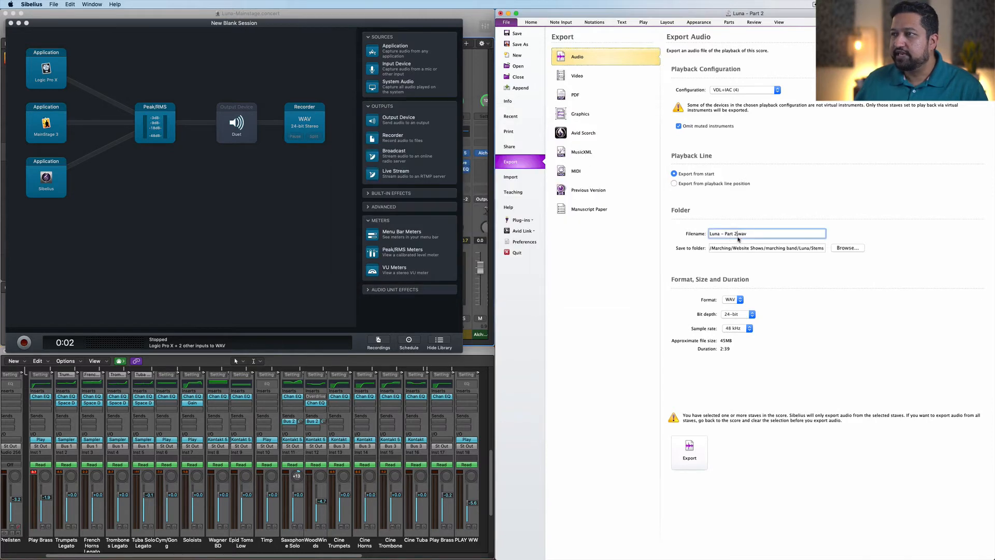
{"action": "type", "text": "- "}
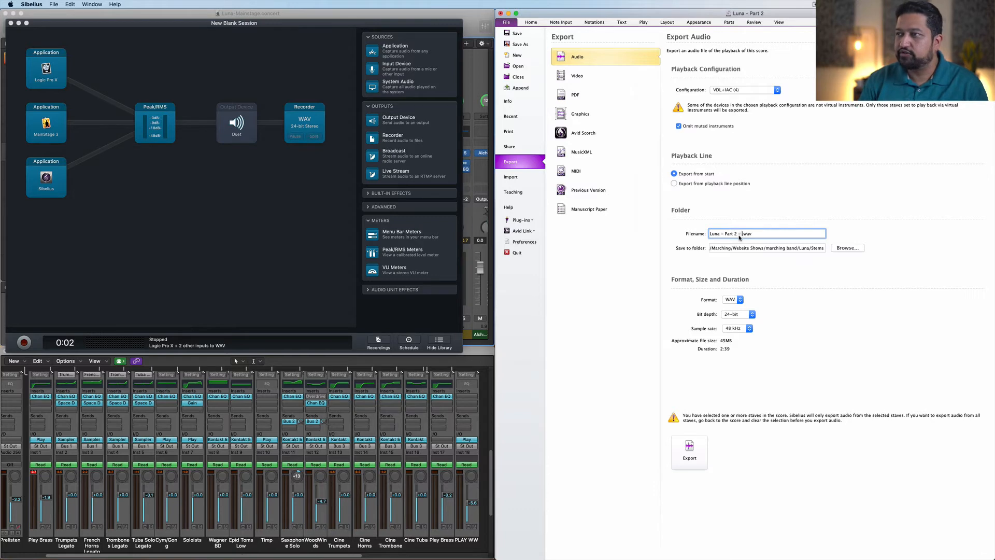
{"action": "type", "text": "WW"}
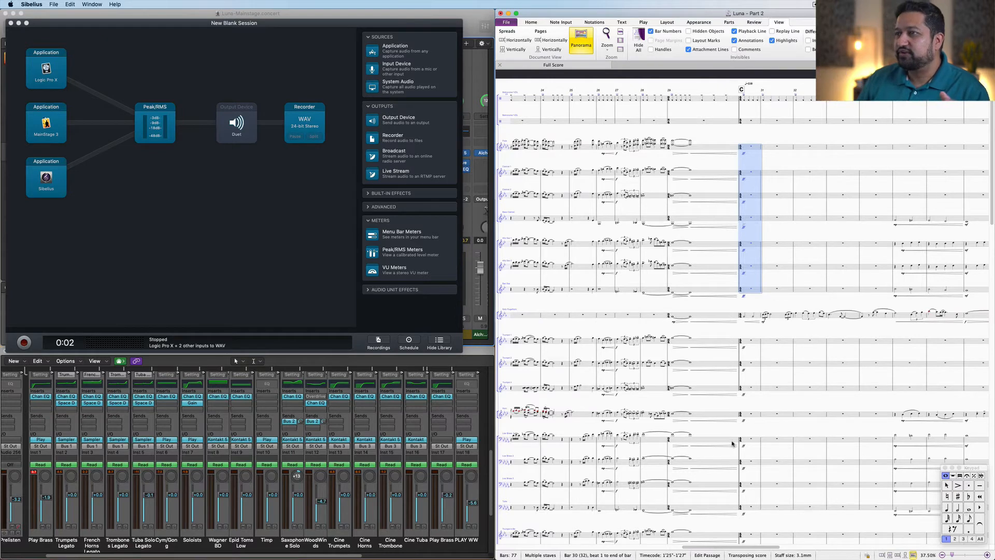
Step: Open the Stems folder in Finder and preview the exported WW stem with Quick Look, scrubbing through it
{"action": "left_click", "coordinate": [327, 547]}
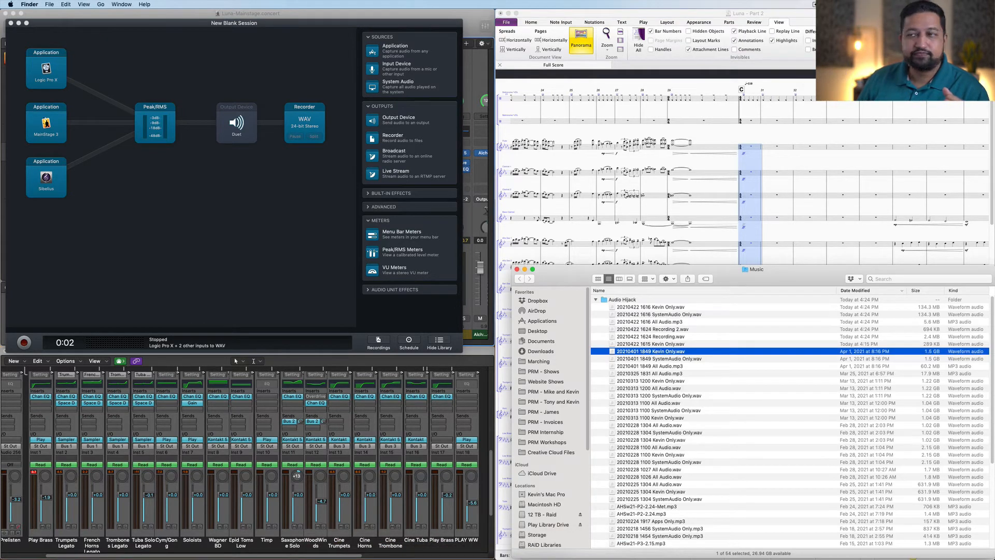
{"action": "left_click", "coordinate": [596, 300]}
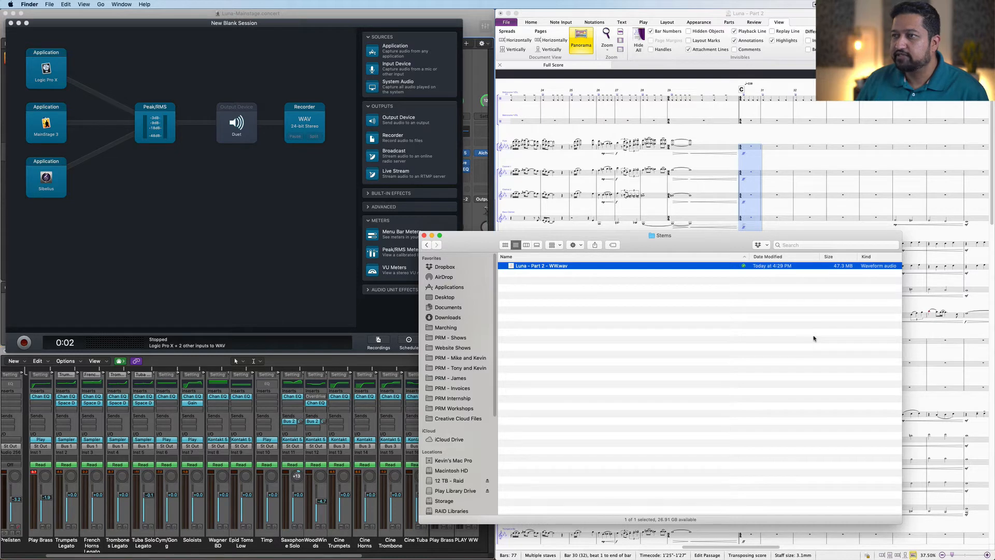
{"action": "key", "text": "space"}
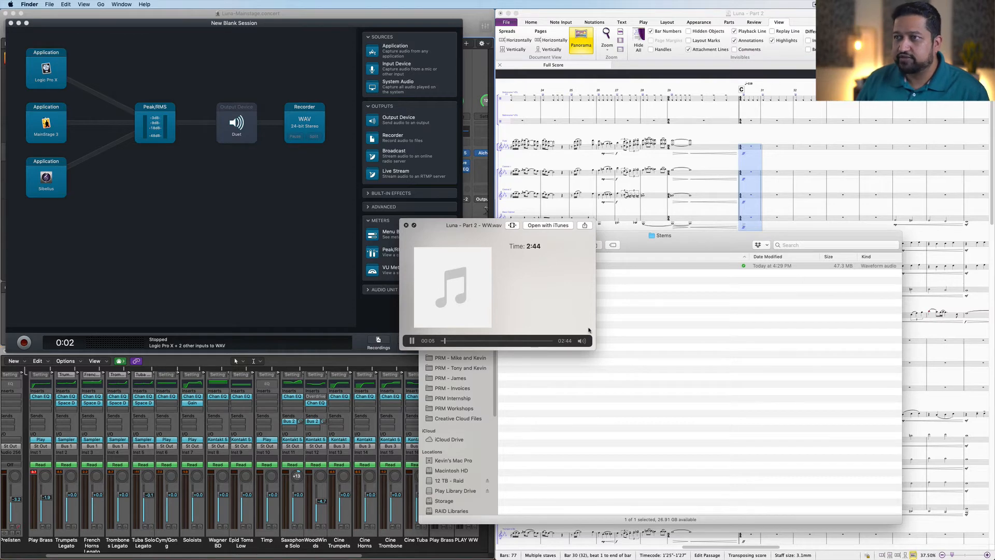
{"action": "left_click", "coordinate": [468, 341]}
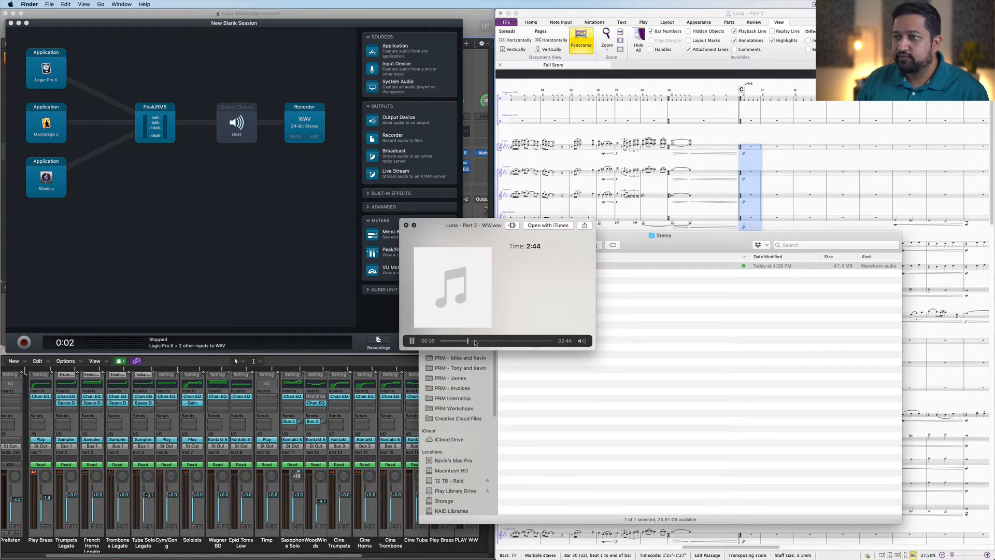
{"action": "left_click", "coordinate": [485, 341]}
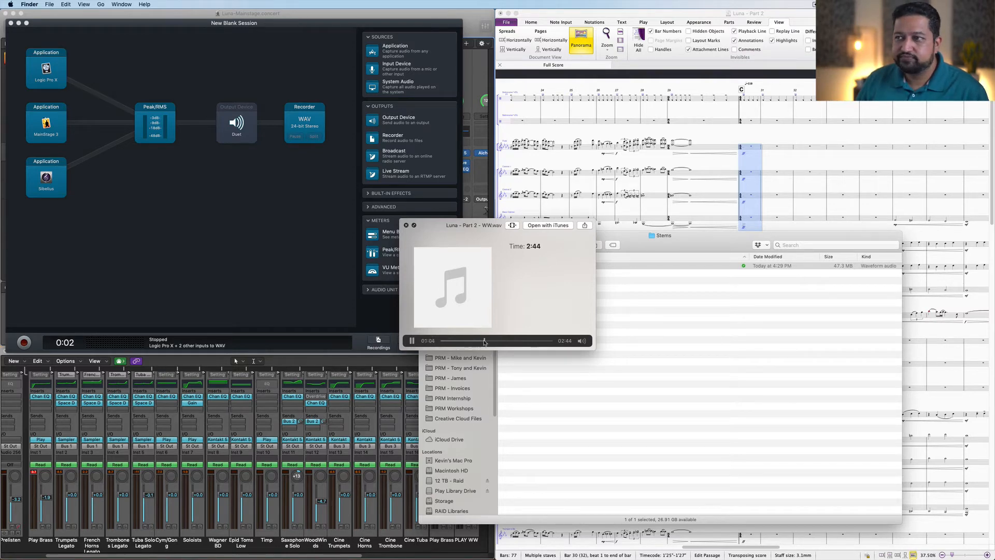
{"action": "left_click", "coordinate": [495, 342]}
{"action": "left_click", "coordinate": [513, 341]}
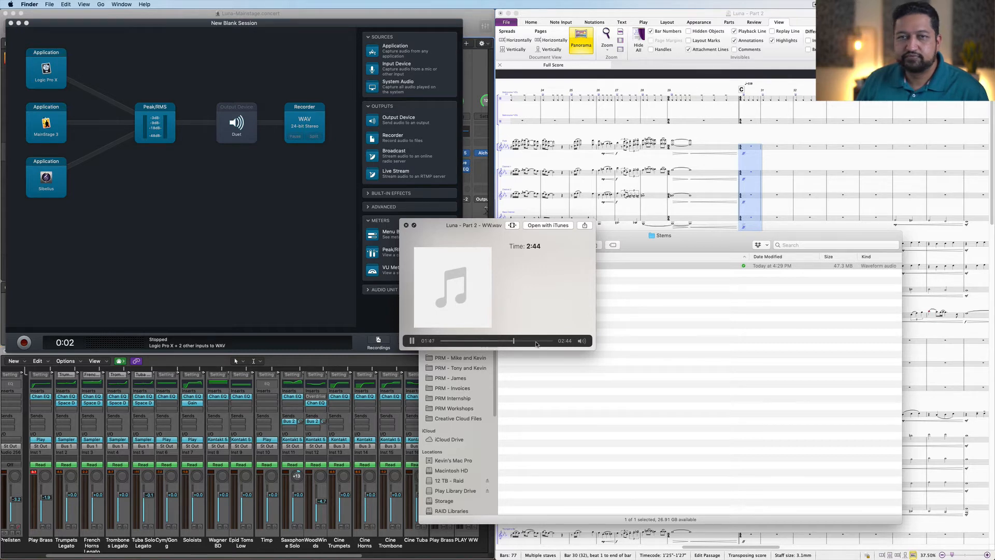
{"action": "key", "text": "space"}
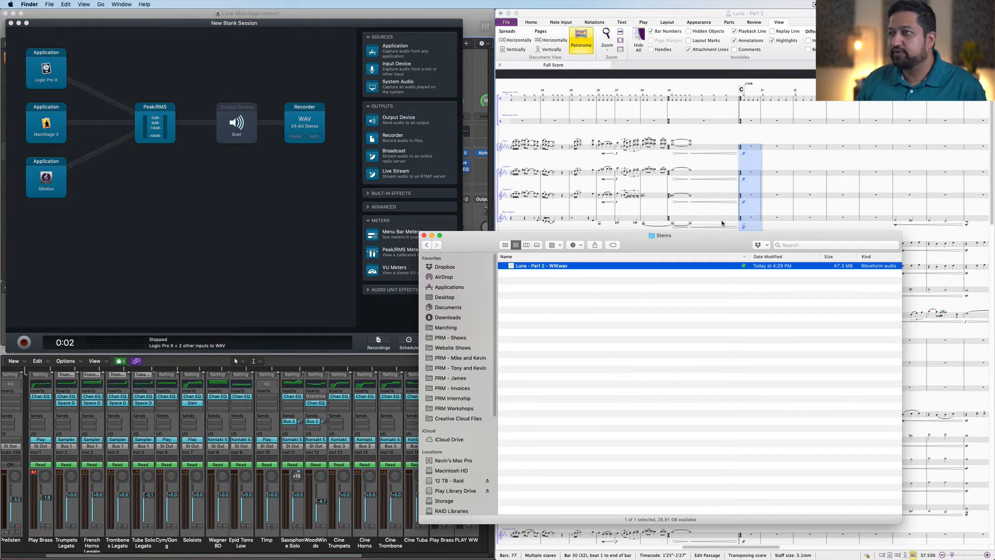
Step: Clear the woodwind staff selection in the score
{"action": "left_click", "coordinate": [727, 162]}
{"action": "key", "text": "Escape"}
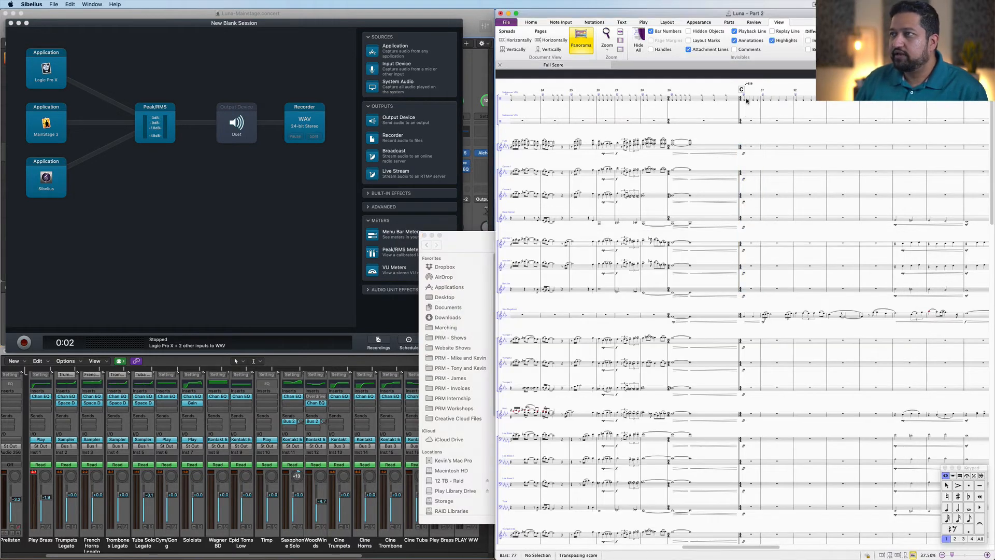
{"action": "left_click", "coordinate": [747, 99]}
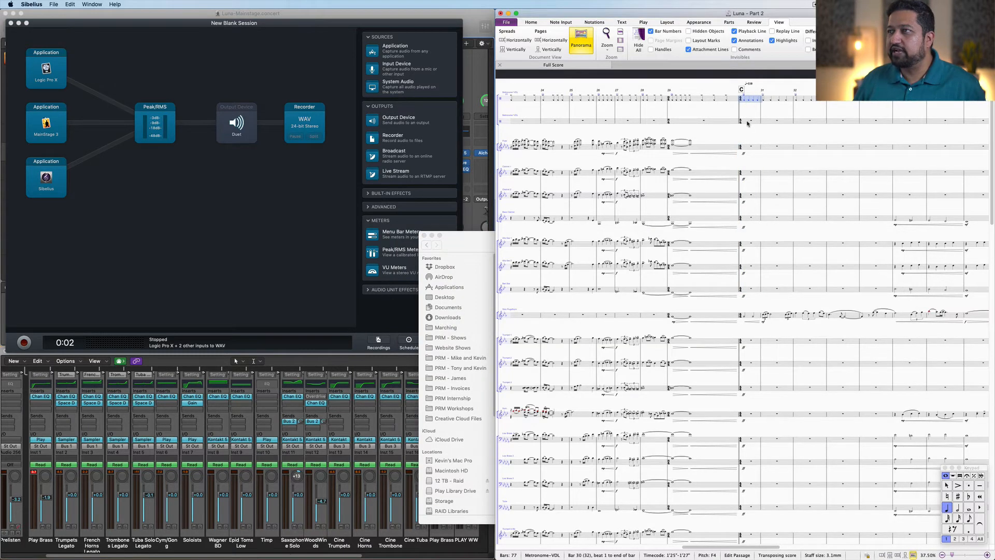
{"action": "left_click", "coordinate": [748, 124], "text": "shift"}
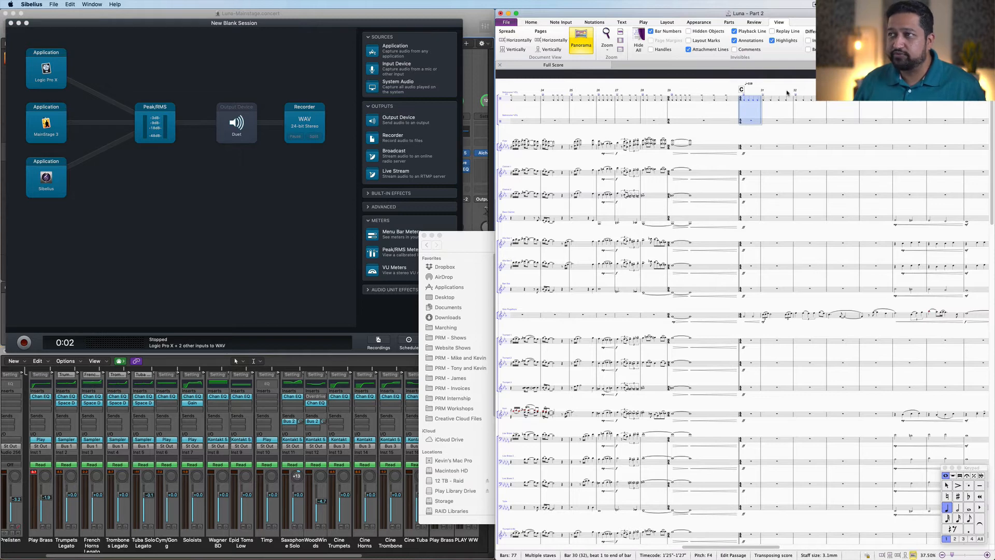
{"action": "left_click", "coordinate": [709, 83]}
{"action": "left_click_drag", "start_coordinate": [821, 129], "coordinate": [824, 131]}
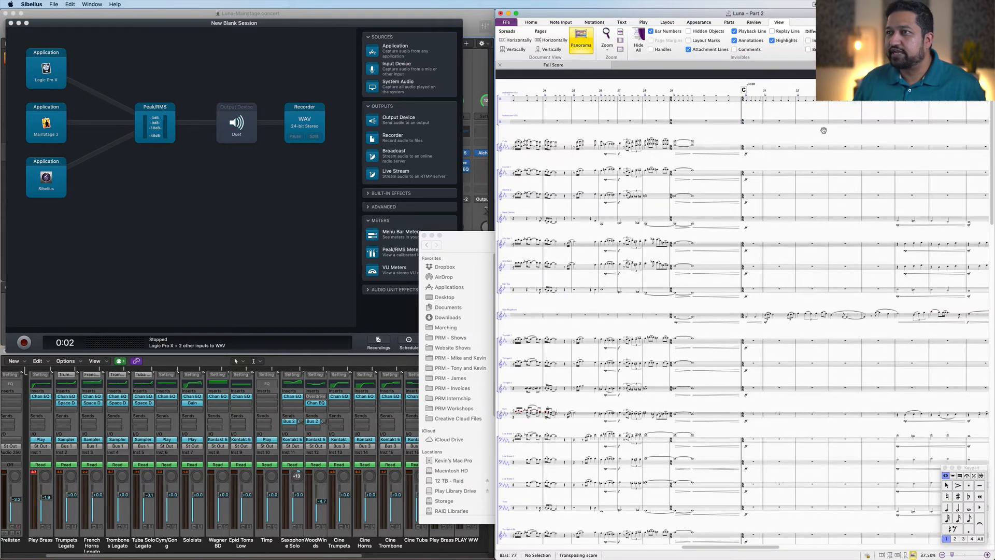
{"action": "scroll", "coordinate": [824, 130], "scroll_direction": "left", "scroll_amount": 5}
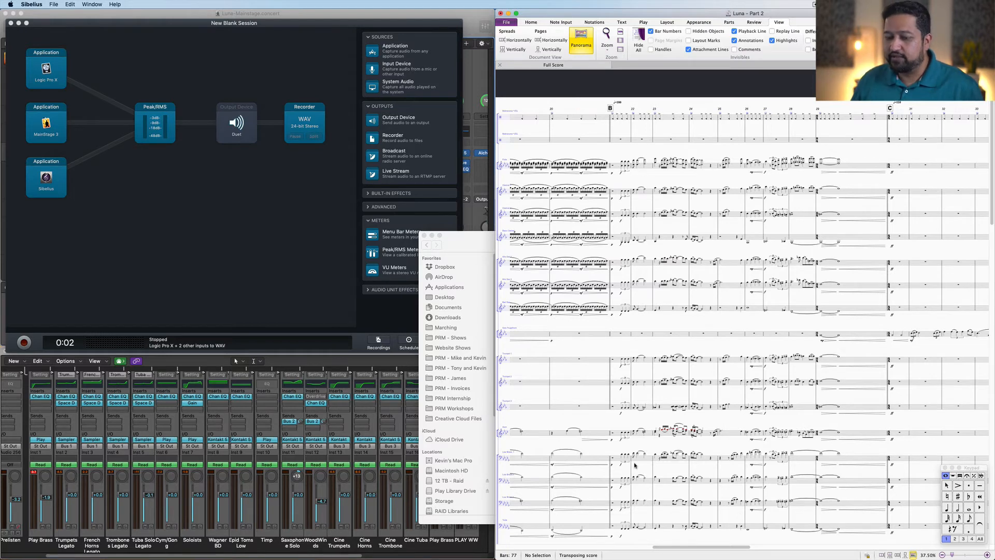
{"action": "key", "text": "m"}
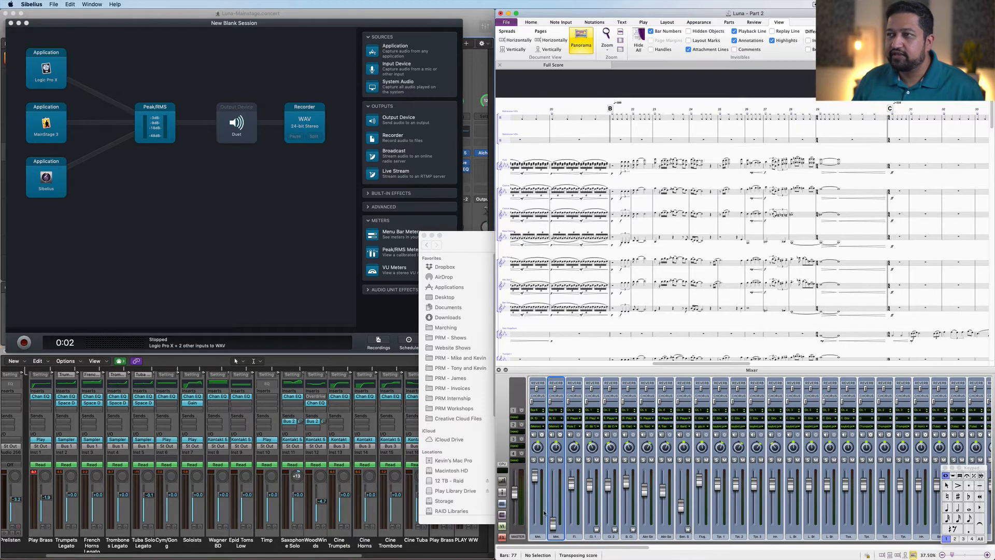
{"action": "key", "text": "m"}
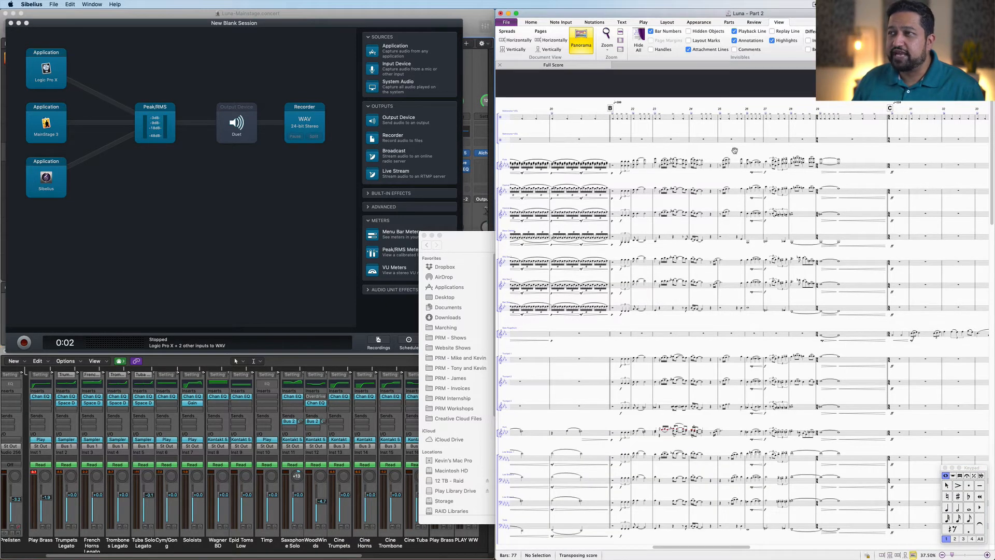
{"action": "scroll", "coordinate": [734, 150], "scroll_direction": "left", "scroll_amount": 5}
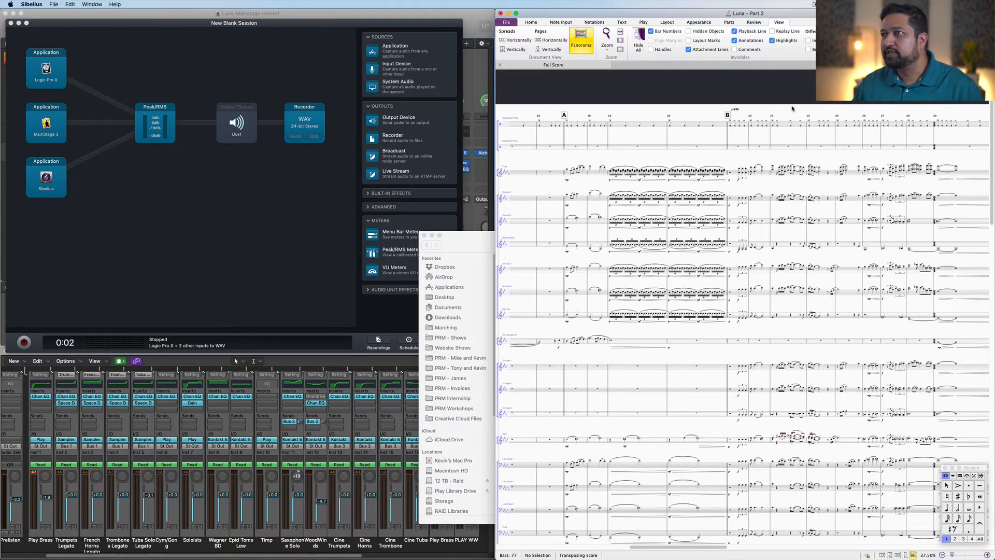
Step: Select bar 31 from the trumpet staff down through the lower staves
{"action": "left_click_drag", "start_coordinate": [890, 103], "coordinate": [795, 106]}
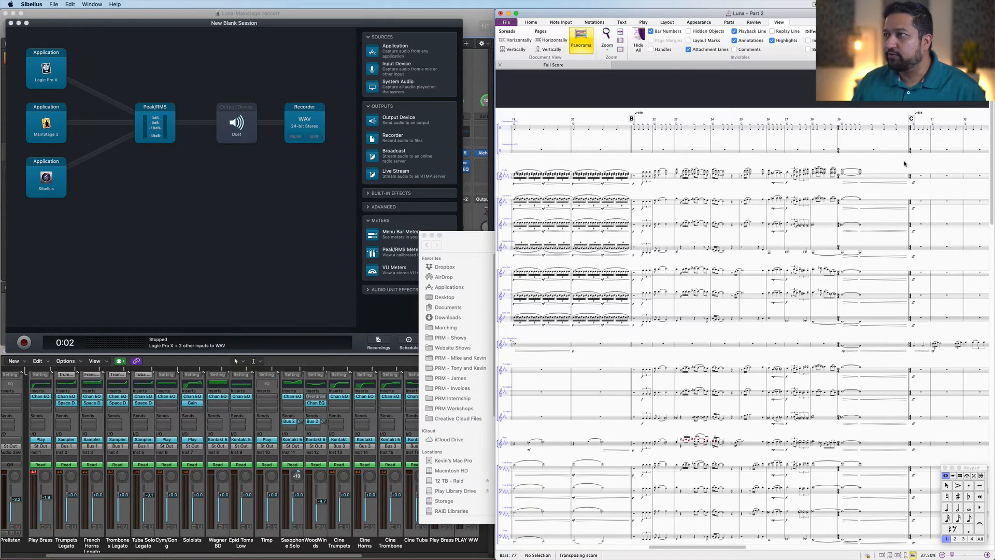
{"action": "left_click_drag", "start_coordinate": [906, 165], "coordinate": [763, 147]}
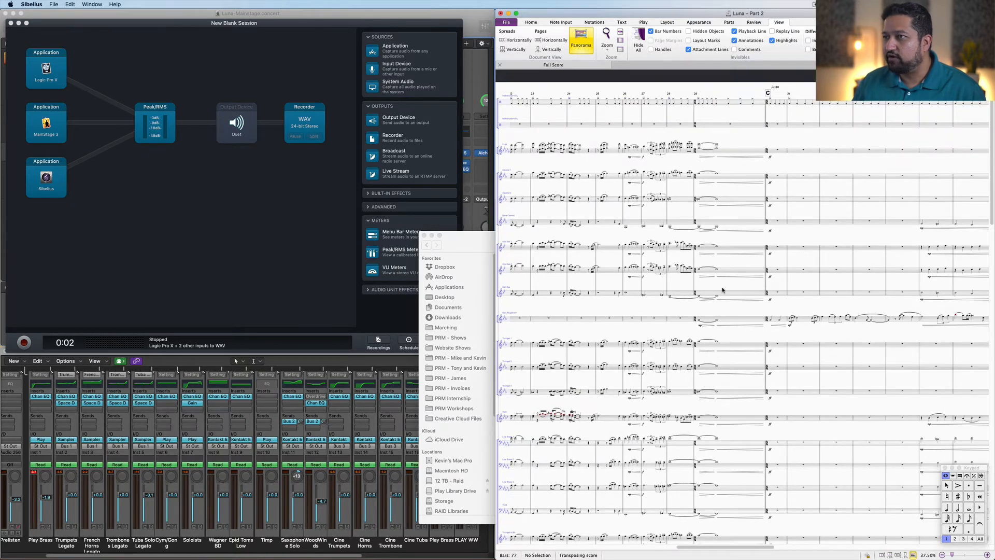
{"action": "left_click", "coordinate": [804, 322]}
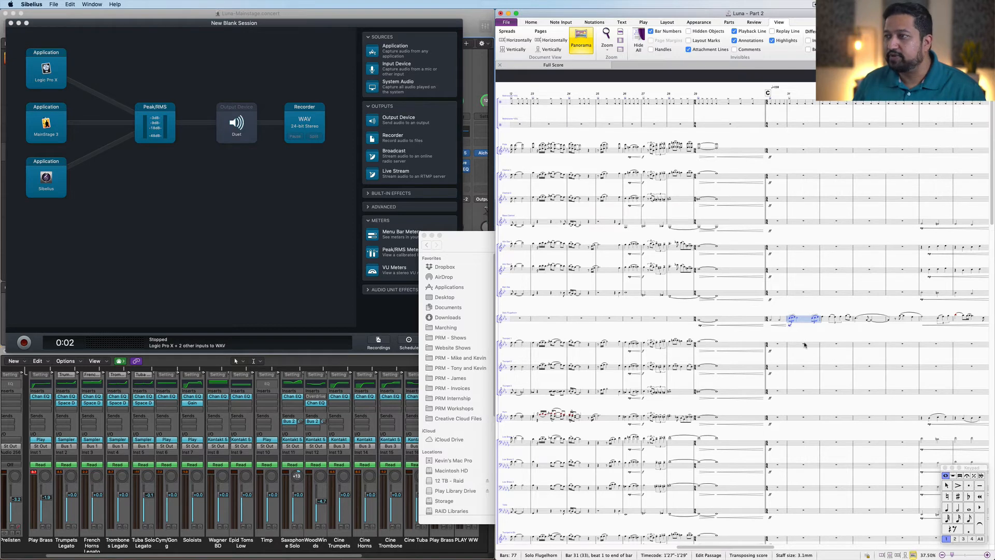
{"action": "left_click_drag", "start_coordinate": [804, 342], "coordinate": [766, 288]}
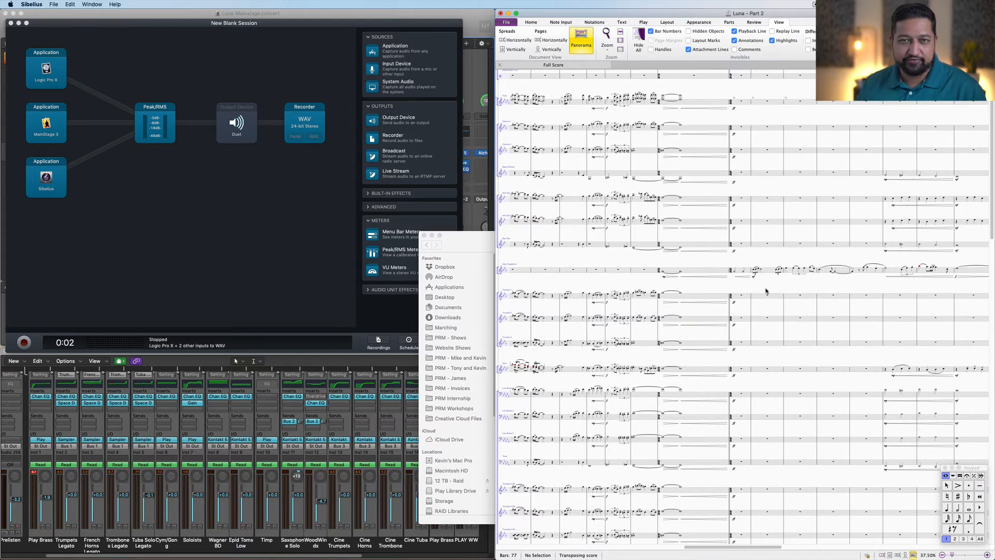
{"action": "left_click_drag", "start_coordinate": [767, 289], "coordinate": [813, 242]}
{"action": "left_click", "coordinate": [807, 248]}
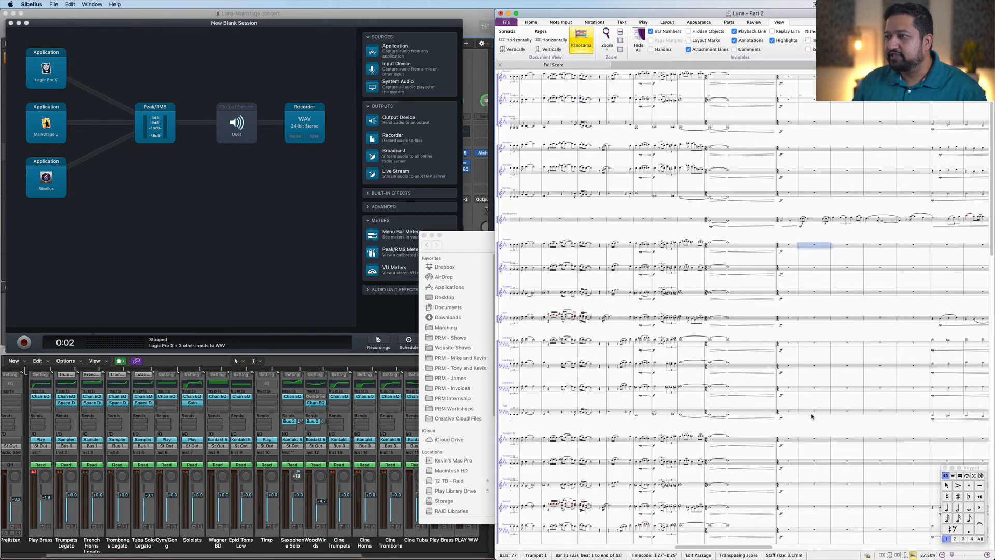
{"action": "left_click", "coordinate": [812, 415], "text": "shift"}
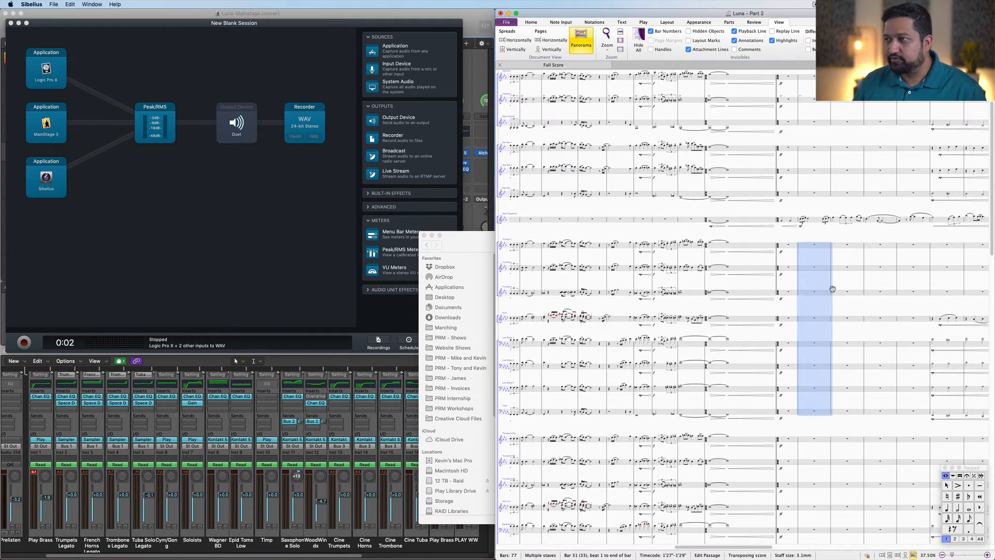
Step: Select a passage across the brass staves, from the top brass staff to the lowest, and briefly play it back
{"action": "scroll", "coordinate": [830, 286], "scroll_direction": "down", "scroll_amount": 5}
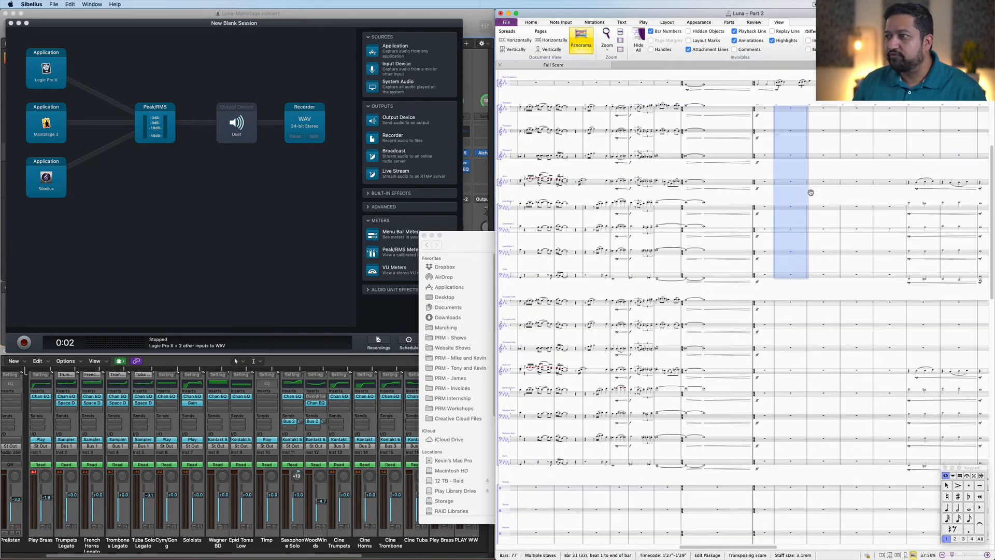
{"action": "left_click", "coordinate": [788, 305]}
{"action": "left_click", "coordinate": [784, 463], "text": "shift"}
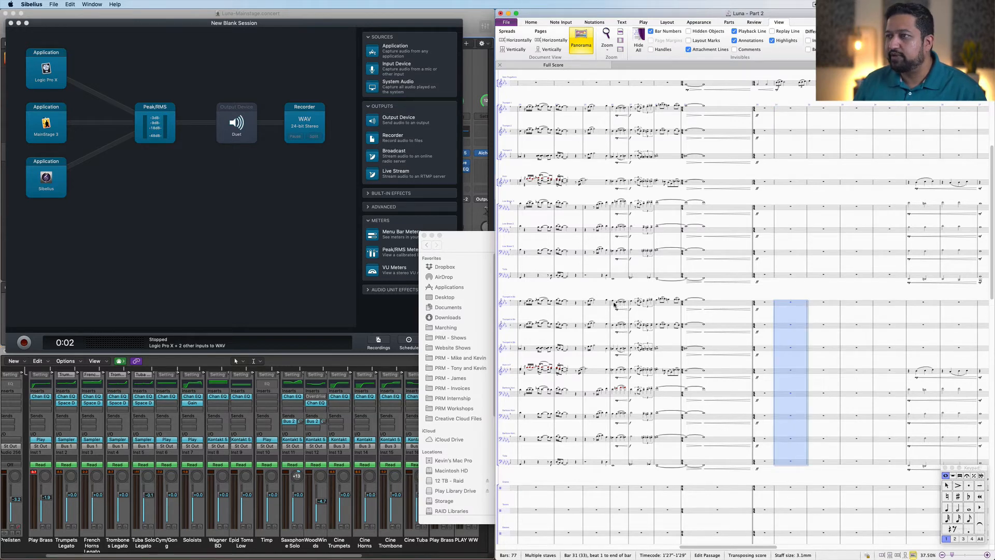
{"action": "left_click", "coordinate": [614, 304]}
{"action": "left_click", "coordinate": [617, 464], "text": "shift"}
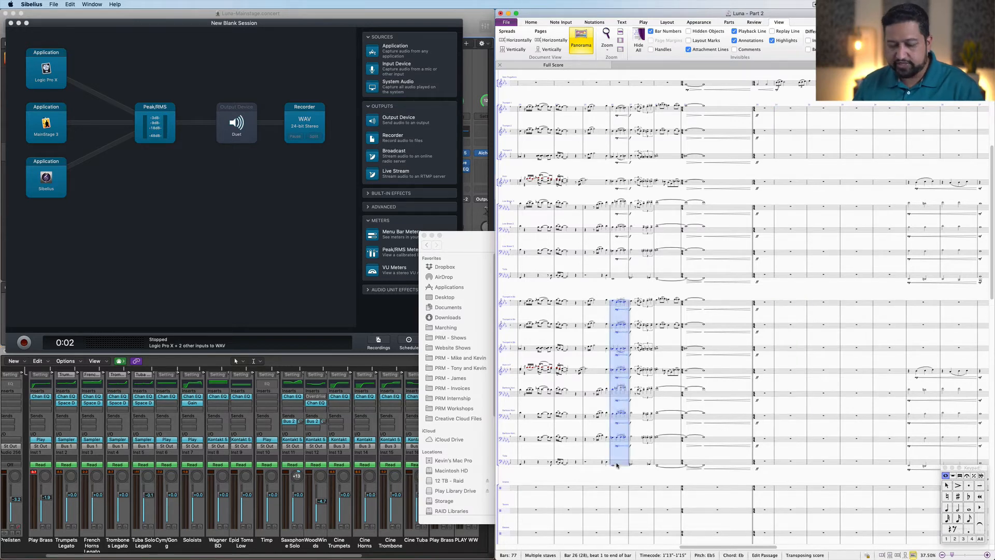
{"action": "key", "text": "space"}
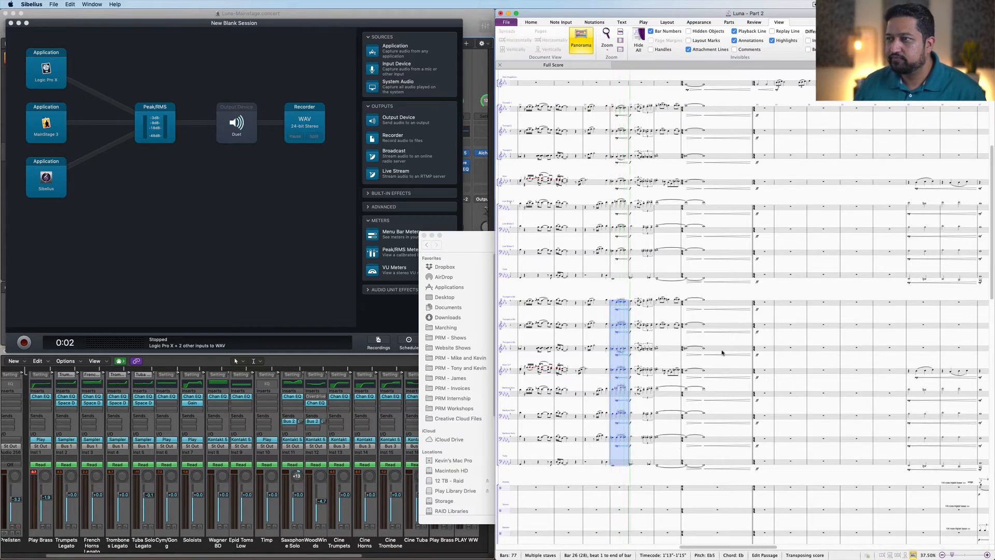
{"action": "key", "text": "space"}
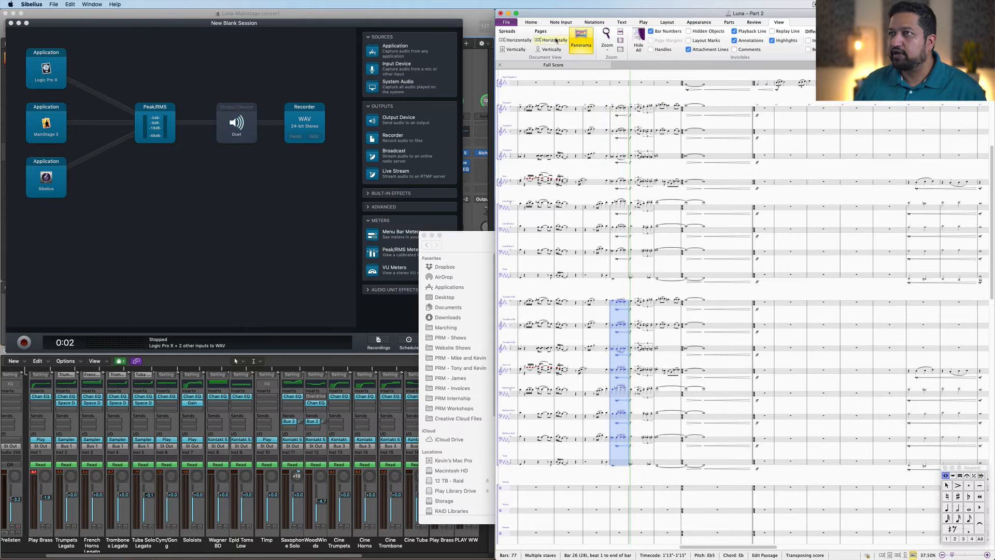
Step: Open the audio export settings and choose the Stems folder as the save destination
{"action": "left_click", "coordinate": [507, 22]}
{"action": "left_click", "coordinate": [511, 162]}
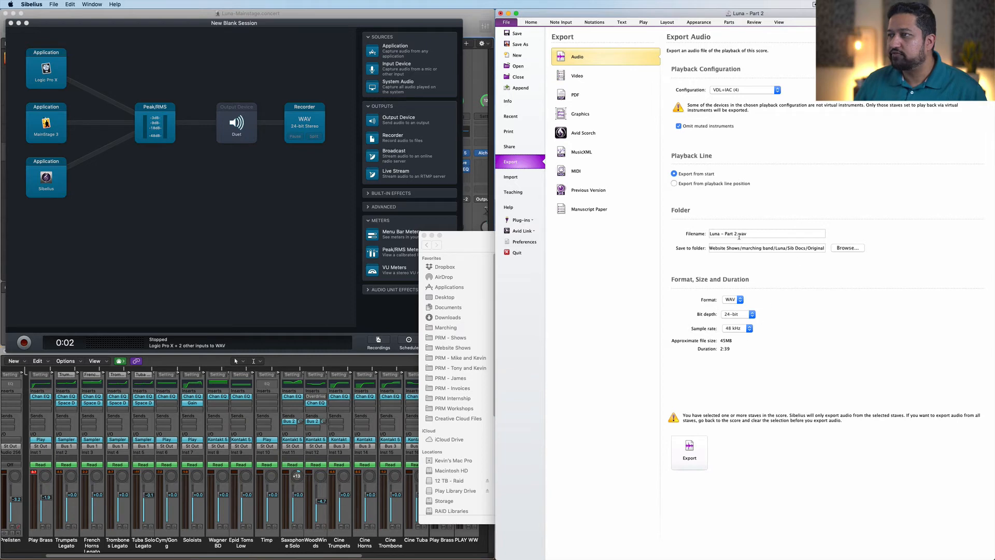
{"action": "left_click", "coordinate": [846, 248]}
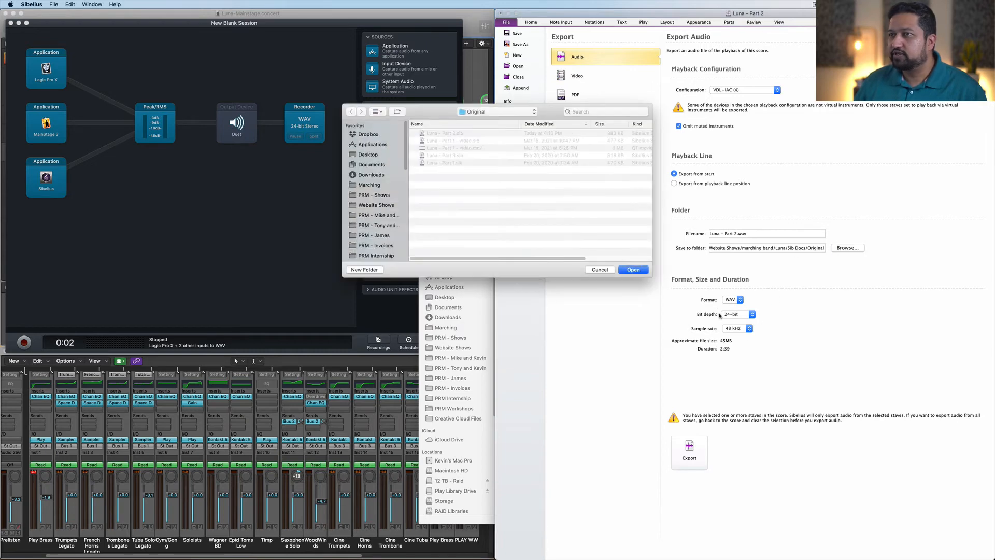
{"action": "left_click", "coordinate": [498, 112]}
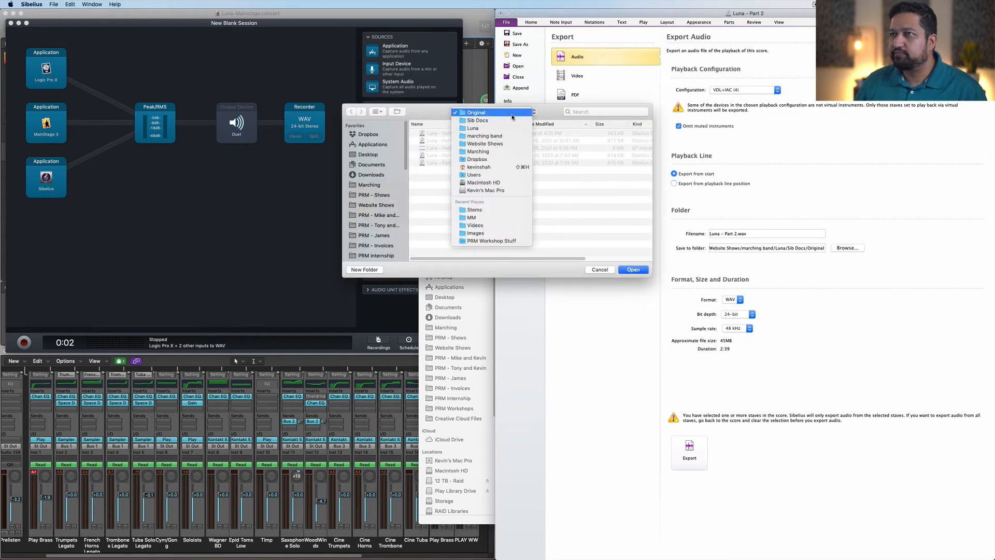
{"action": "left_click", "coordinate": [493, 209]}
{"action": "left_click", "coordinate": [635, 270]}
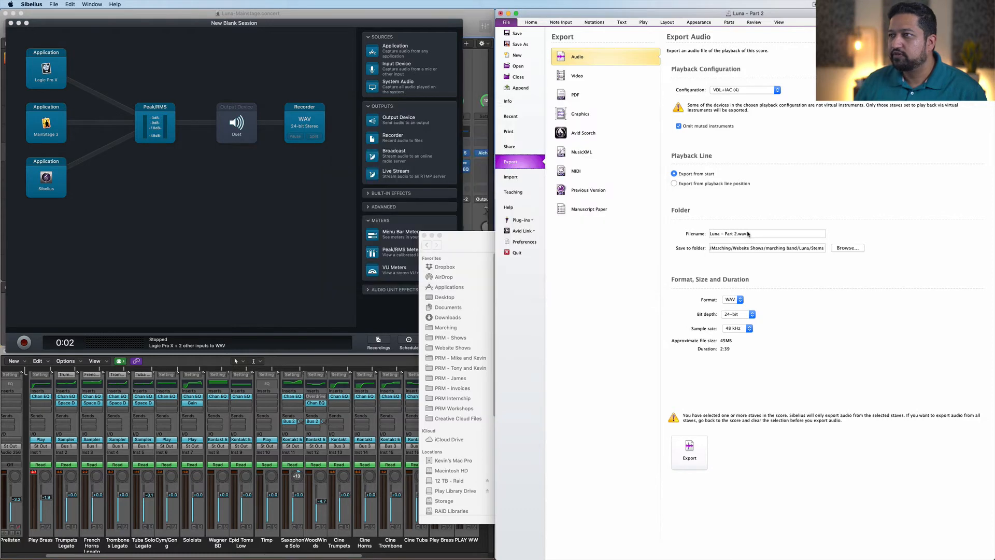
Step: Name the export file Luna - Part 2 - Midi Brass.wav and export the selected staves' audio
{"action": "left_click", "coordinate": [739, 234]}
{"action": "type", "text": "- Mdid"}
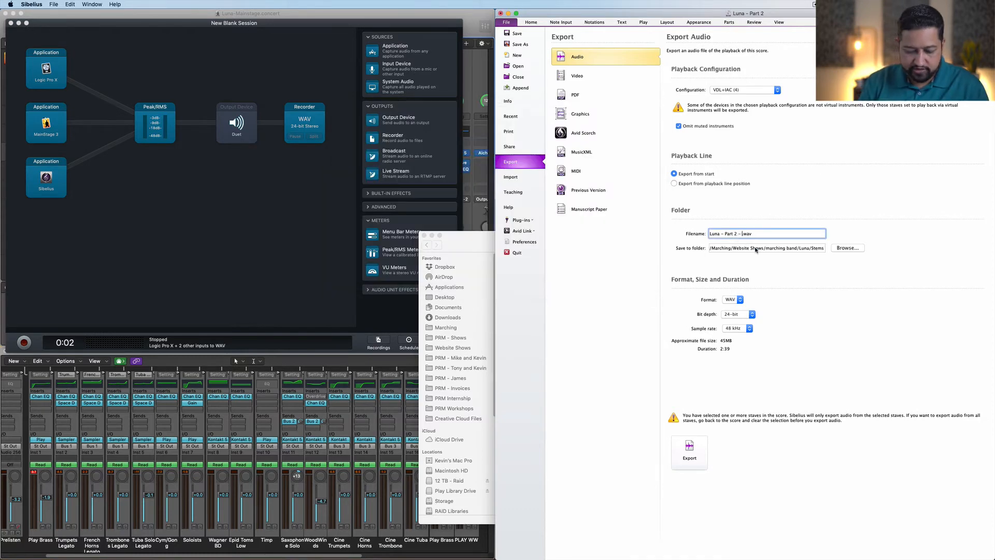
{"action": "key", "text": "BackSpace"}
{"action": "key", "text": "BackSpace"}
{"action": "key", "text": "BackSpace"}
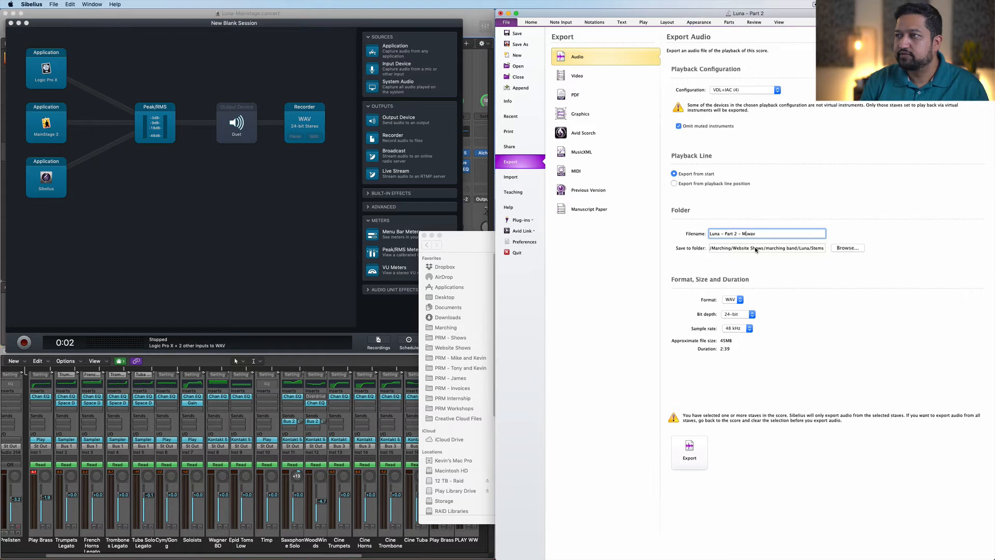
{"action": "type", "text": "idi Bra"}
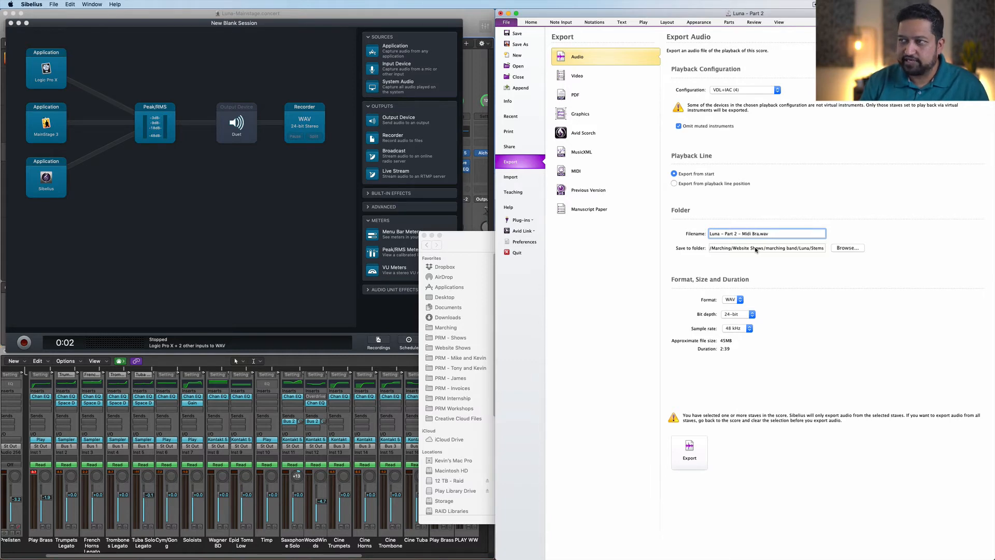
{"action": "type", "text": "ss"}
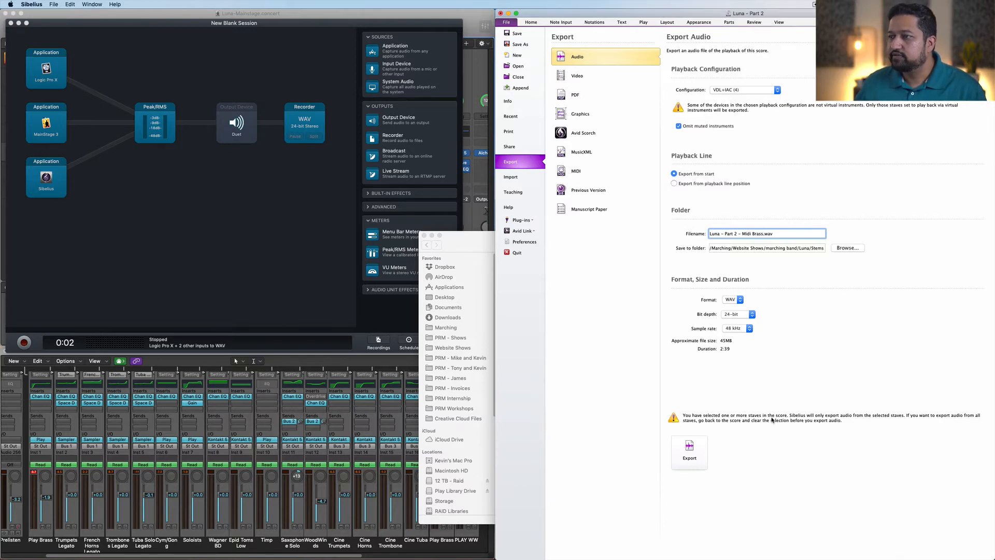
{"action": "left_click", "coordinate": [689, 451]}
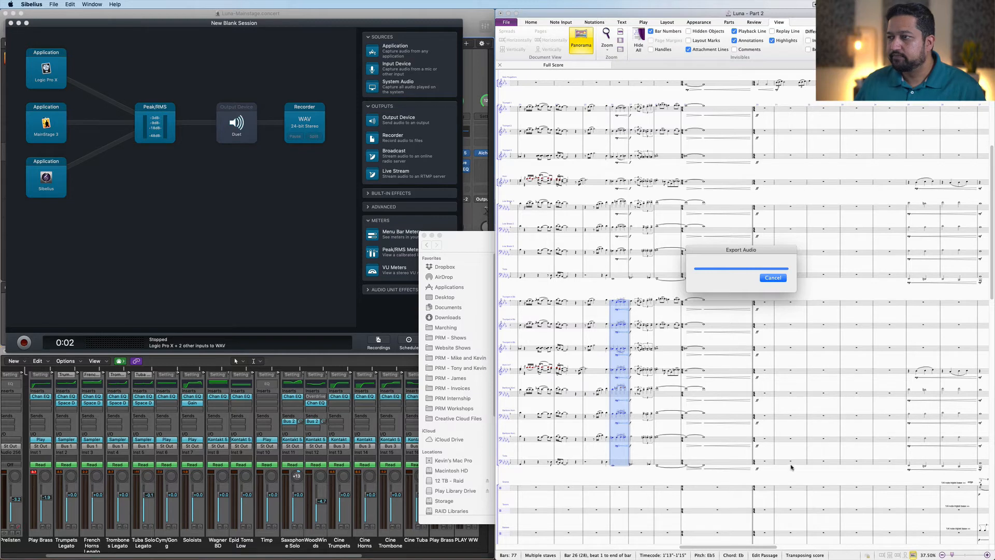
Step: Clear the brass staff selection and briefly start and stop playback of the score
{"action": "left_click", "coordinate": [780, 480]}
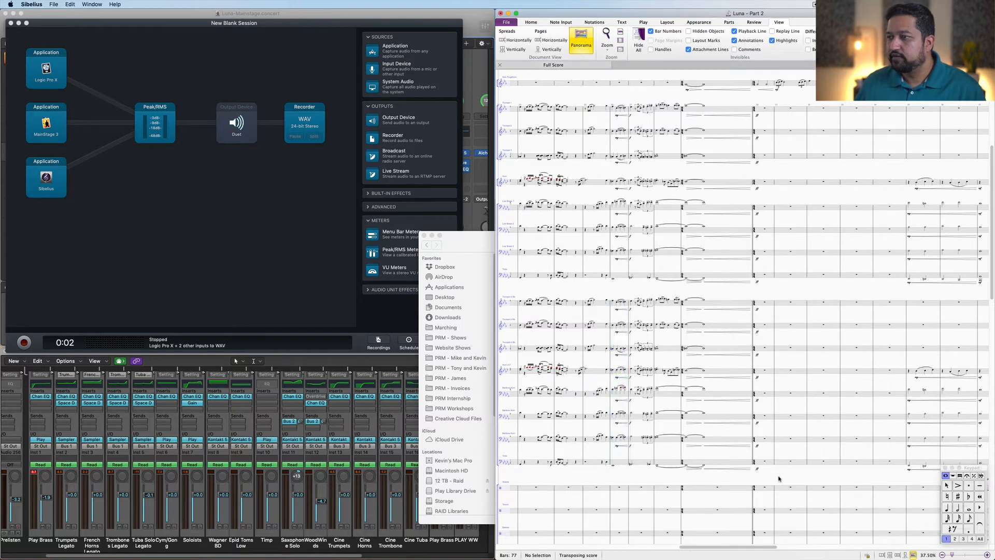
{"action": "left_click_drag", "start_coordinate": [775, 469], "coordinate": [784, 436]}
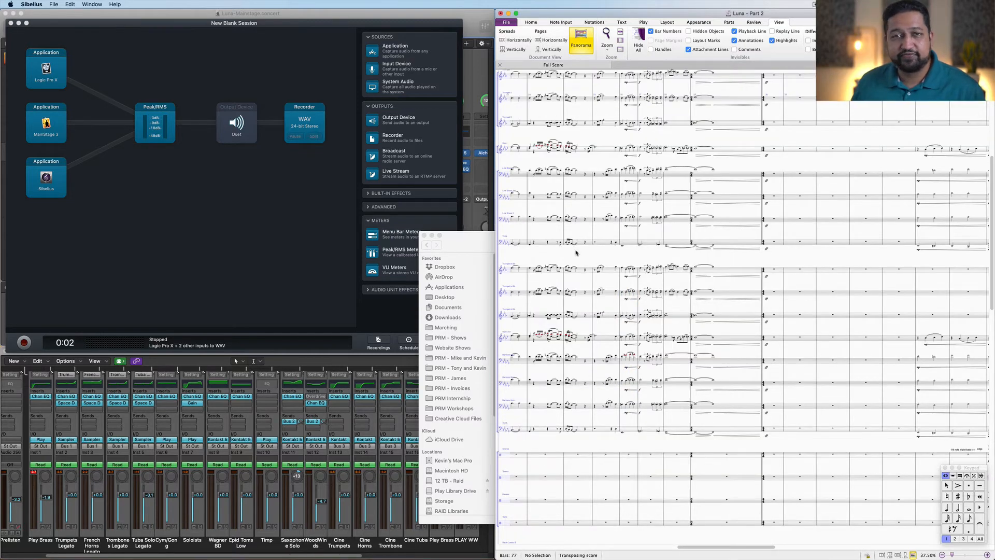
{"action": "key", "text": "space"}
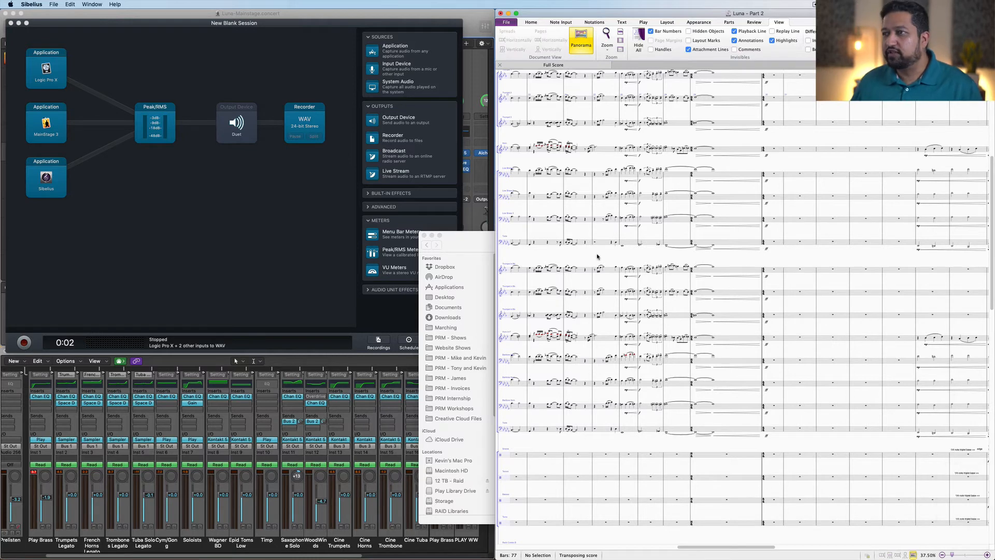
{"action": "key", "text": "space"}
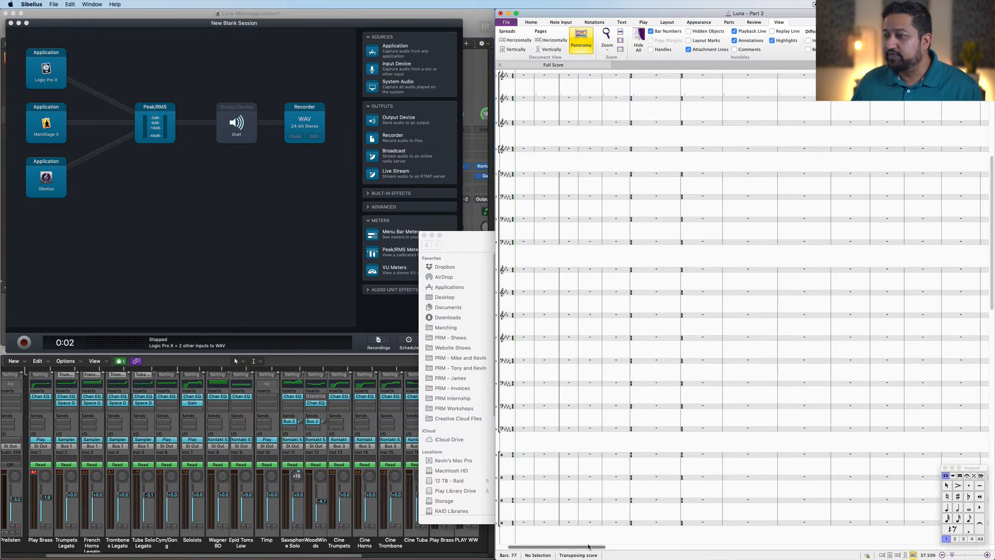
Step: Select individual staves in bar 31 to check which brass instrument each one holds
{"action": "left_click_drag", "start_coordinate": [589, 547], "coordinate": [791, 539]}
{"action": "left_click", "coordinate": [622, 273]}
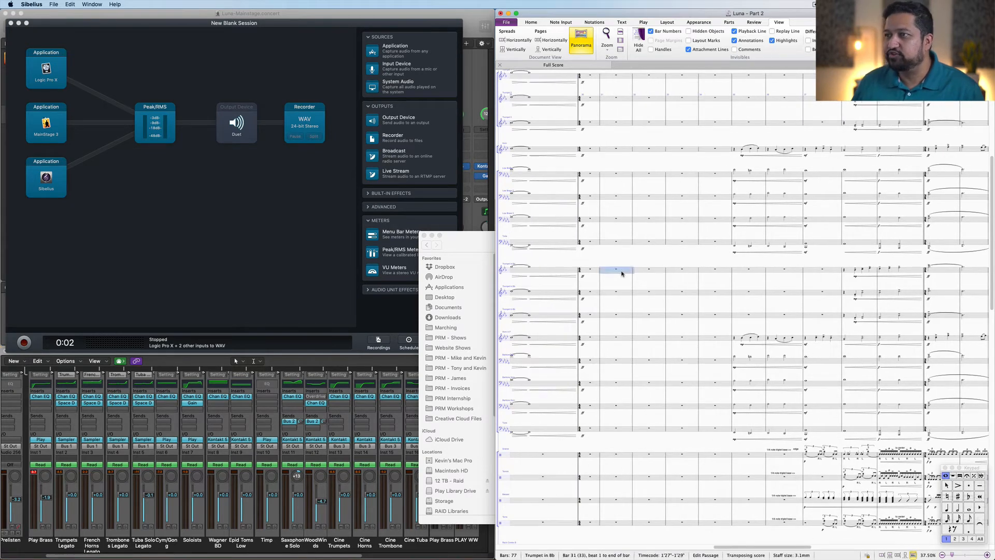
{"action": "left_click", "coordinate": [630, 298]}
{"action": "left_click", "coordinate": [626, 316]}
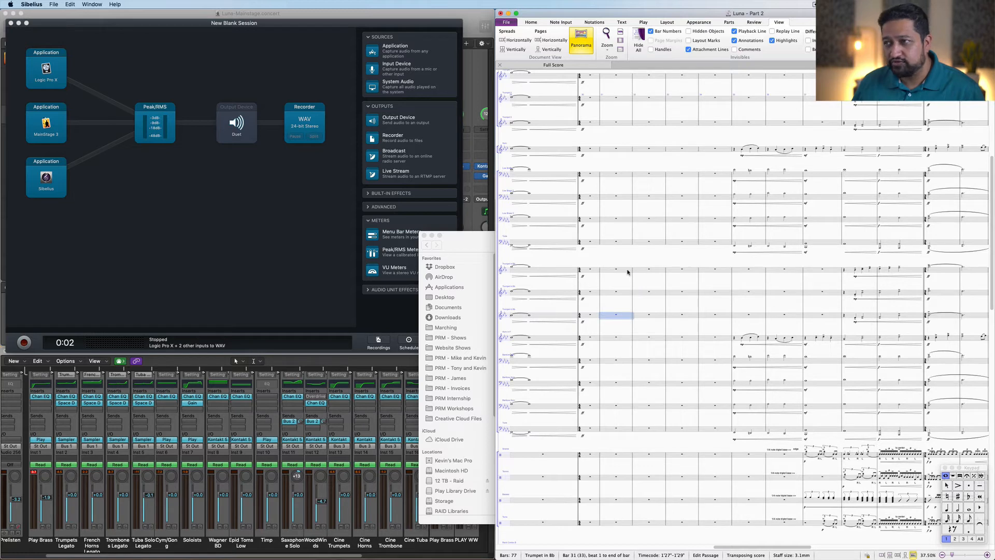
{"action": "left_click", "coordinate": [629, 271], "text": "shift"}
{"action": "left_click", "coordinate": [618, 340]}
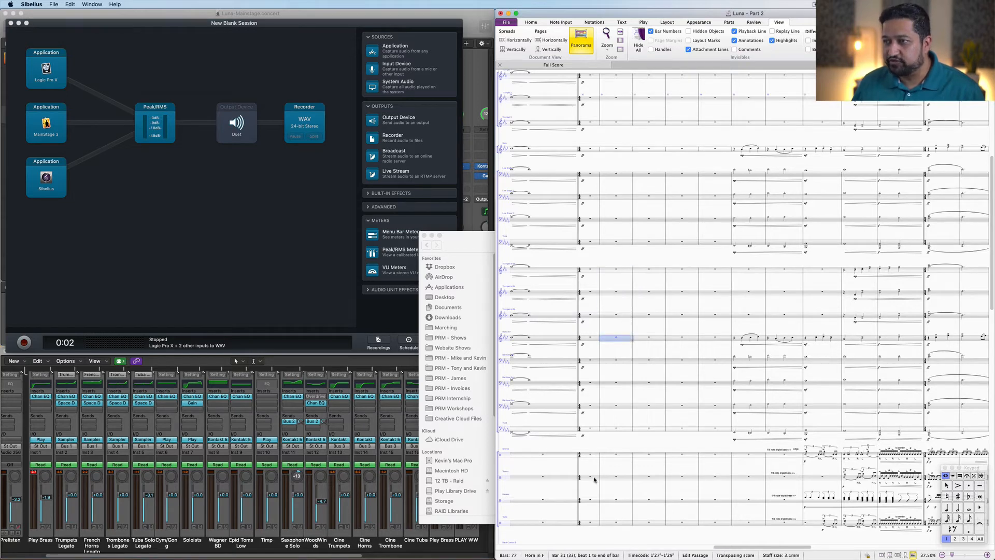
{"action": "left_click", "coordinate": [622, 362]}
{"action": "key", "text": "Escape"}
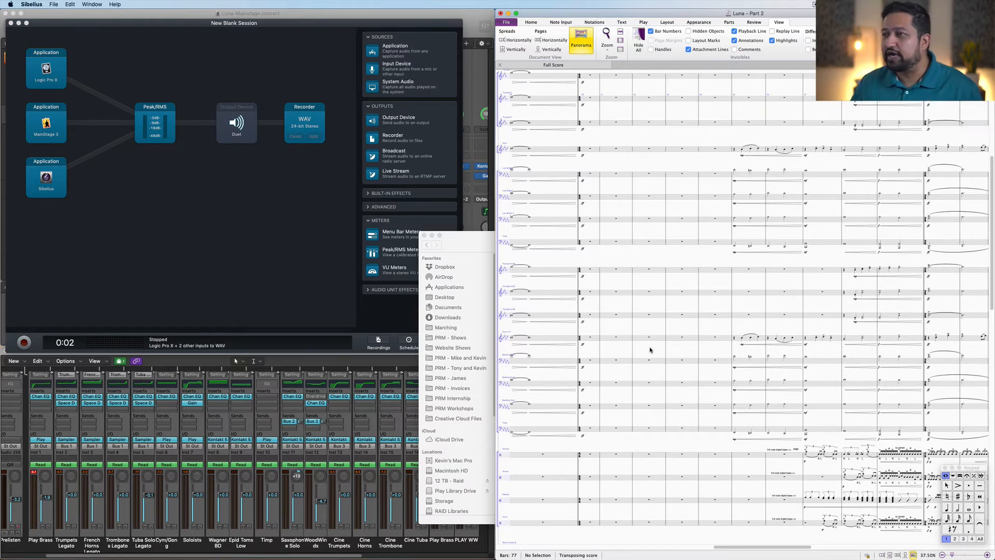
Step: Scroll through the score to examine the remaining instrument staves
{"action": "left_click_drag", "start_coordinate": [651, 351], "coordinate": [619, 353]}
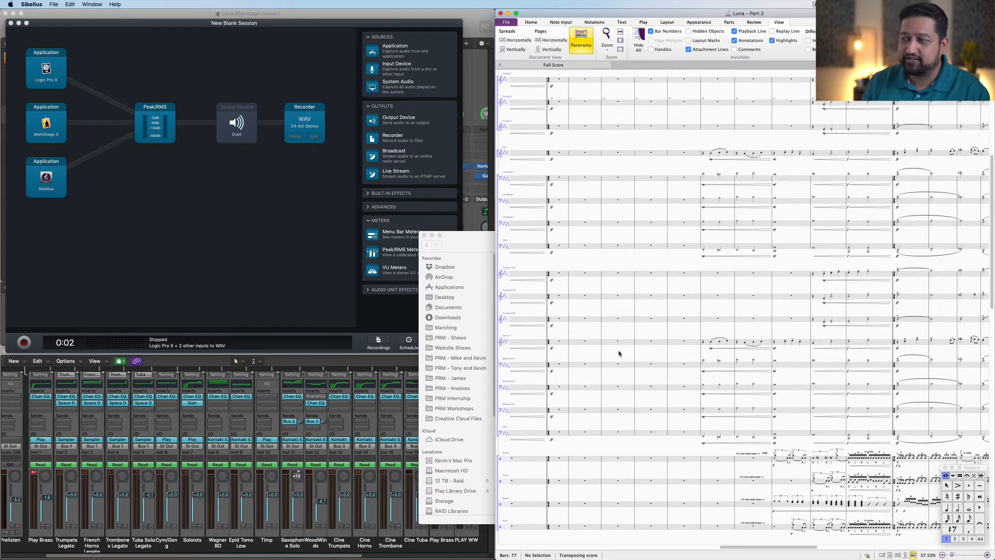
{"action": "left_click_drag", "start_coordinate": [645, 269], "coordinate": [684, 274]}
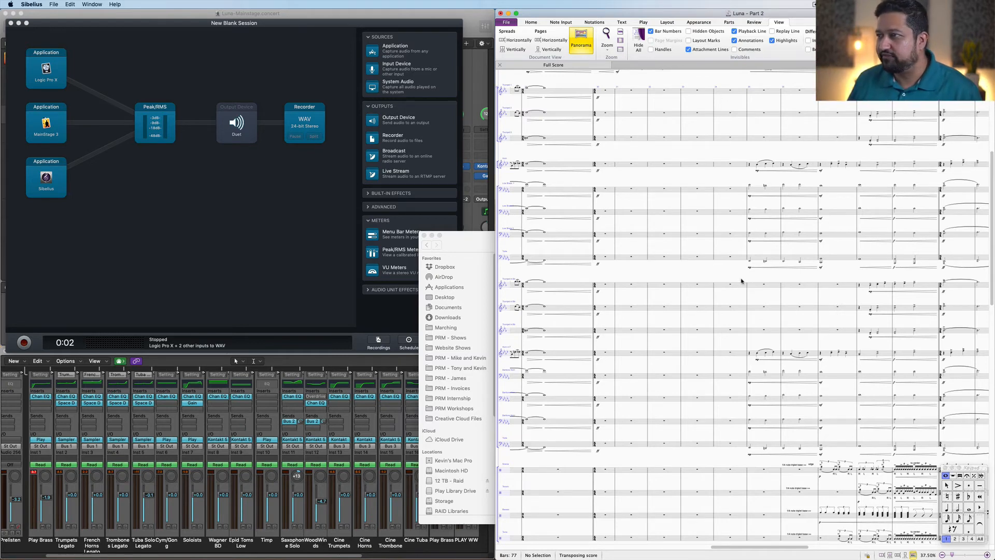
{"action": "left_click_drag", "start_coordinate": [720, 265], "coordinate": [721, 222]}
{"action": "scroll", "coordinate": [721, 222], "scroll_direction": "down", "scroll_amount": 4}
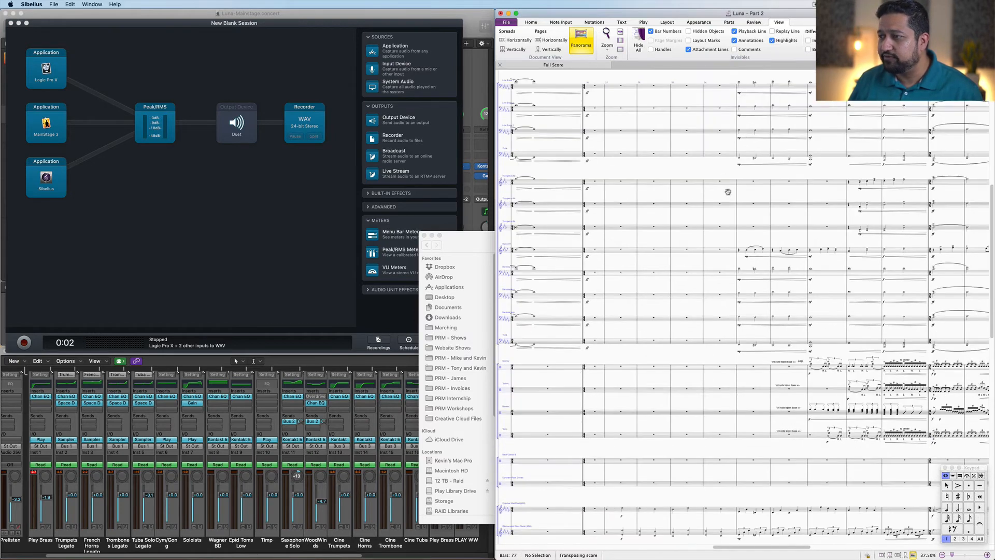
{"action": "scroll", "coordinate": [720, 329], "scroll_direction": "down", "scroll_amount": 5}
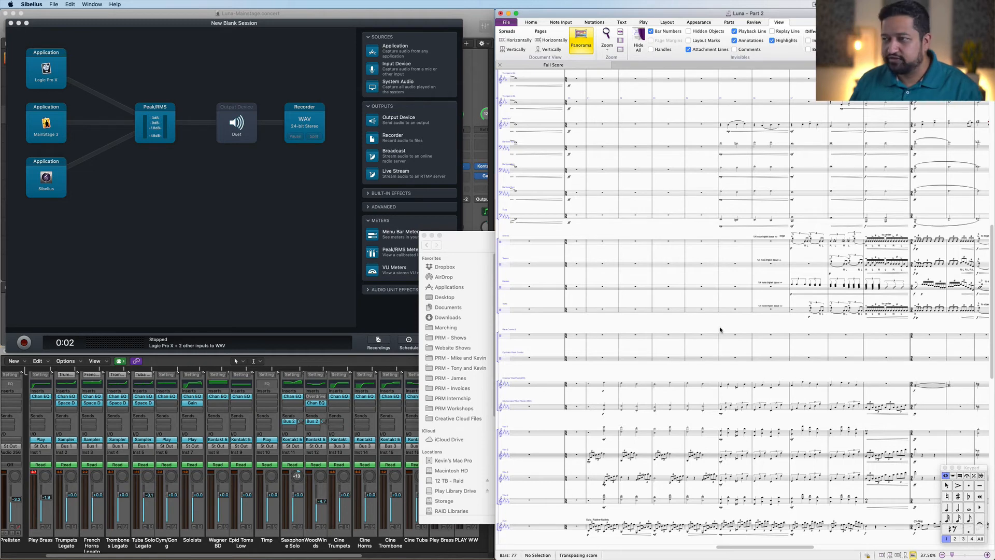
Step: Select the staves just below the brass in bar 31 to check which instruments they hold
{"action": "left_click", "coordinate": [599, 242]}
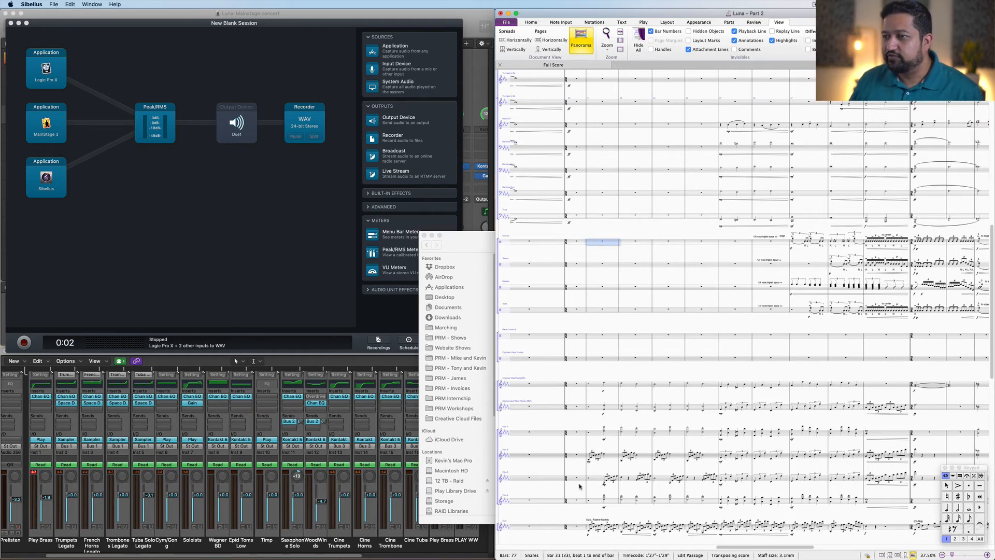
{"action": "scroll", "coordinate": [583, 455], "scroll_direction": "down", "scroll_amount": 3}
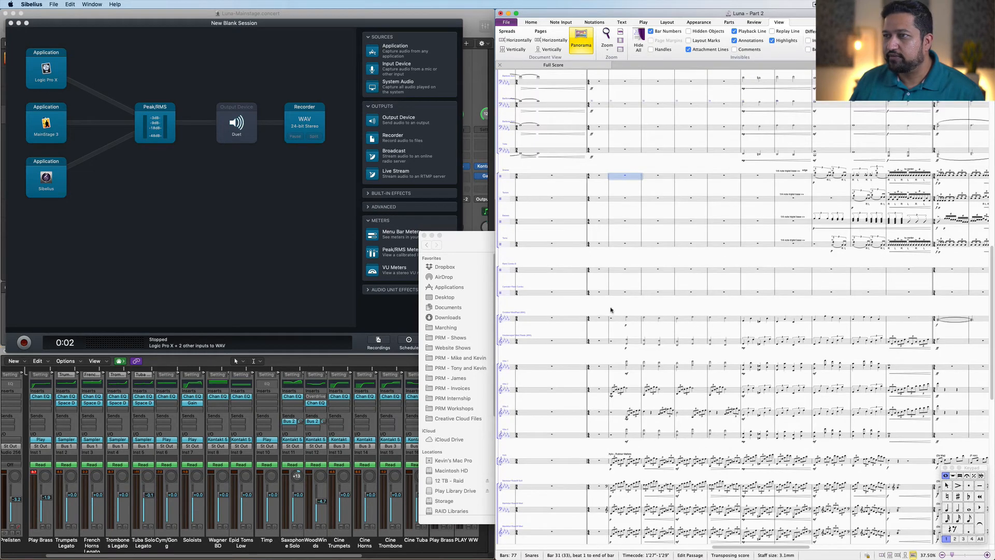
{"action": "left_click", "coordinate": [614, 245], "text": "shift"}
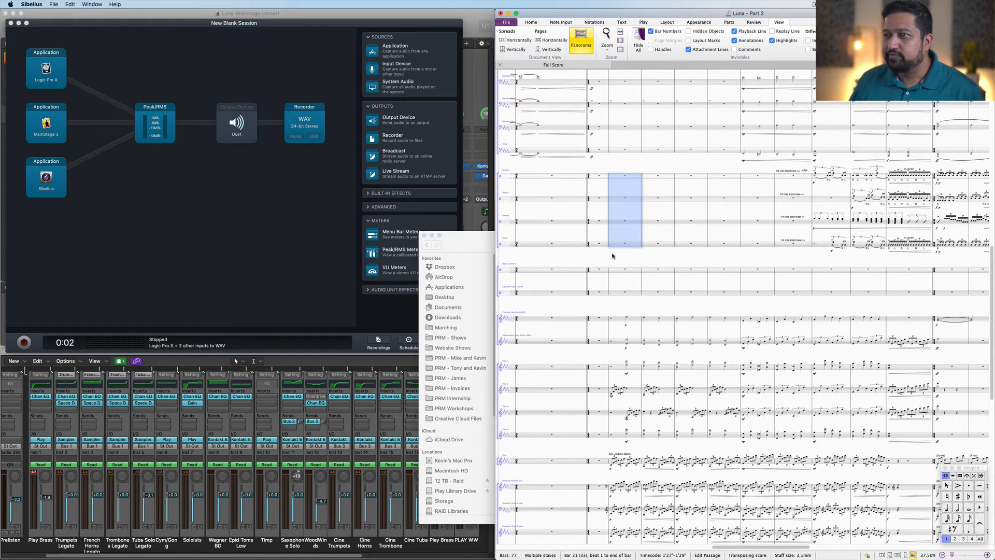
{"action": "key", "text": "Escape"}
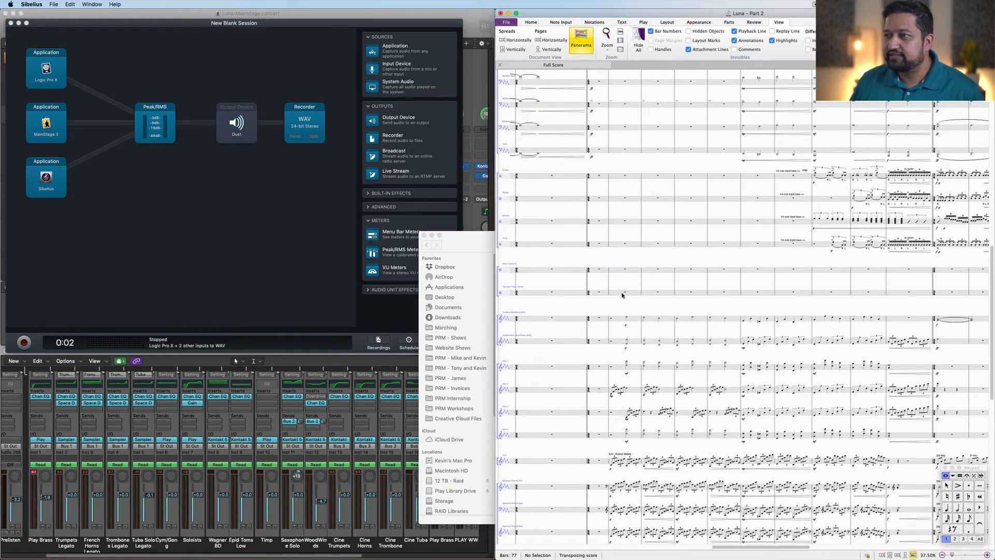
Step: Select further staff groups in bars 30 and 31 to check which instruments each group holds
{"action": "left_click", "coordinate": [623, 294]}
{"action": "left_click", "coordinate": [630, 271], "text": "shift"}
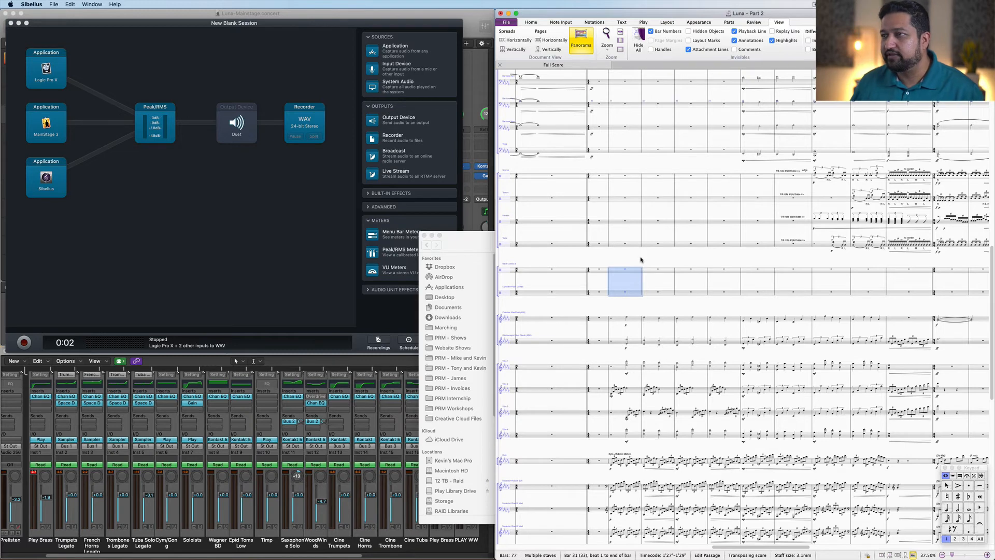
{"action": "left_click_drag", "start_coordinate": [642, 259], "coordinate": [697, 201]}
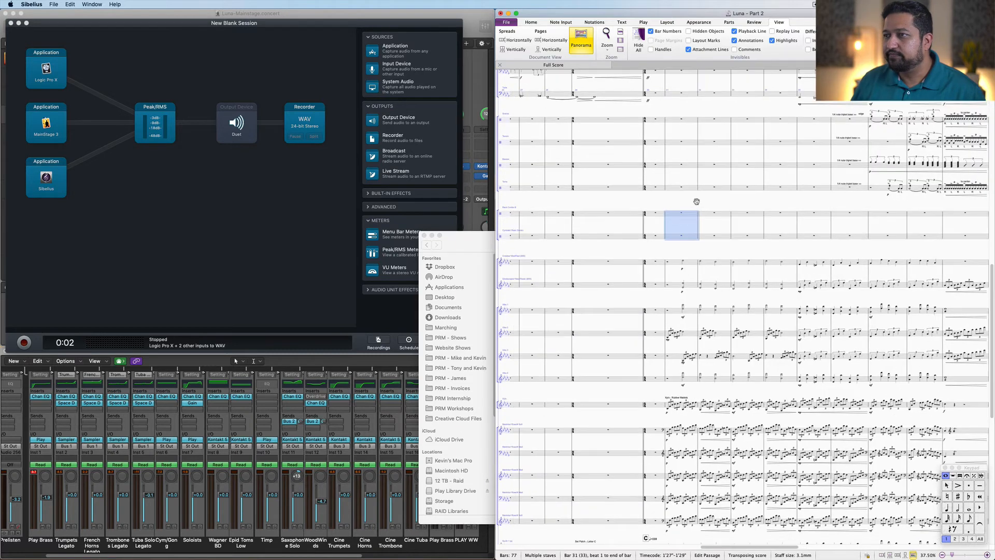
{"action": "left_click", "coordinate": [672, 120]}
{"action": "left_click", "coordinate": [672, 190], "text": "shift"}
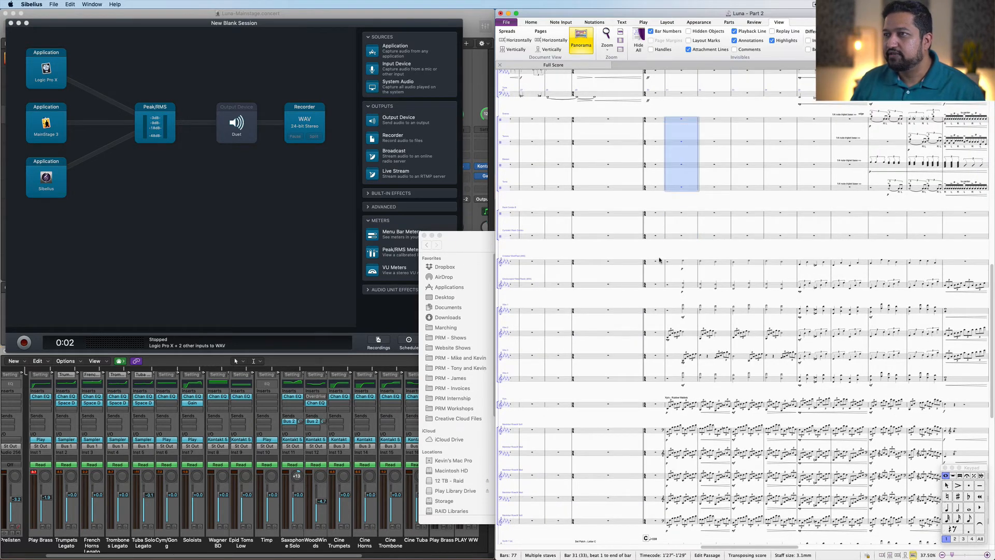
{"action": "left_click", "coordinate": [660, 264]}
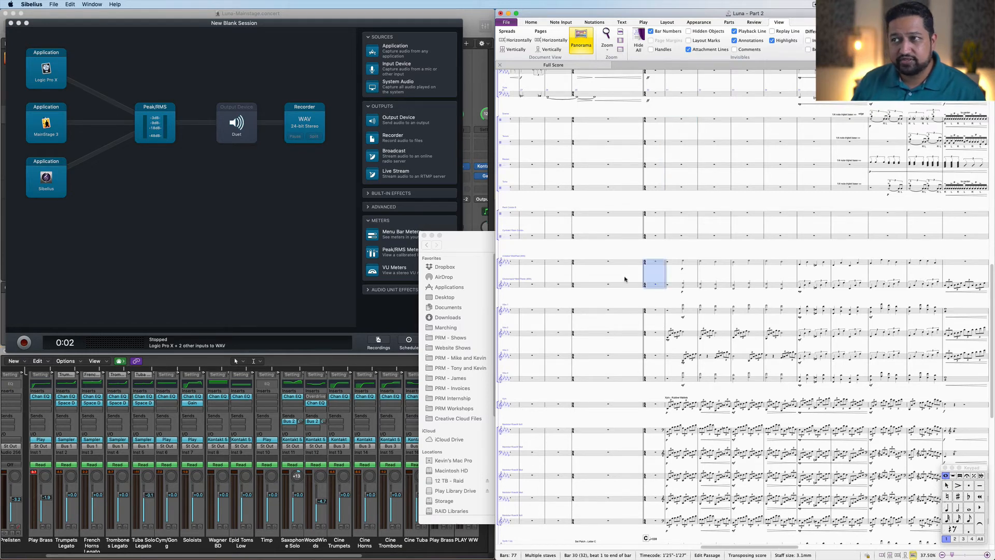
{"action": "left_click", "coordinate": [663, 311]}
{"action": "left_click", "coordinate": [662, 381], "text": "shift"}
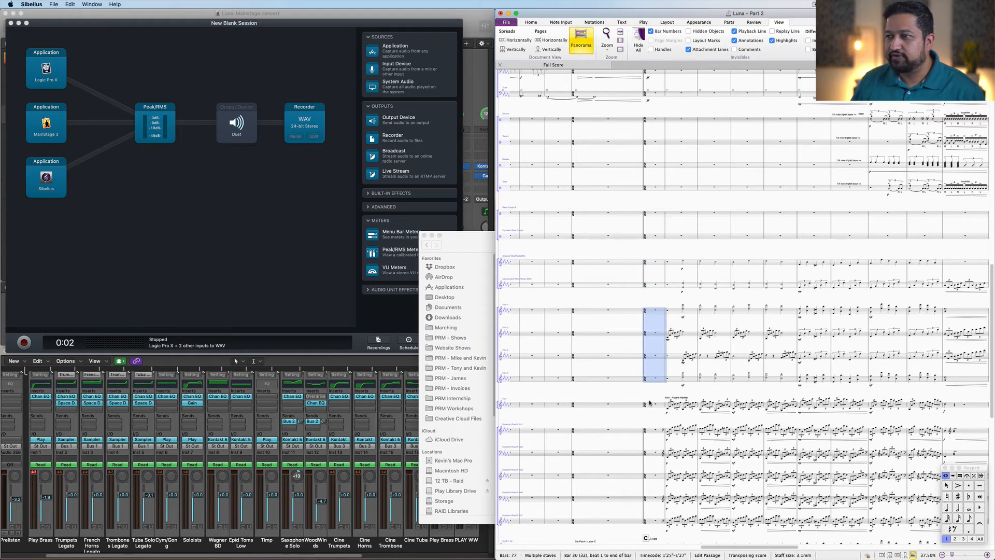
{"action": "left_click", "coordinate": [654, 405]}
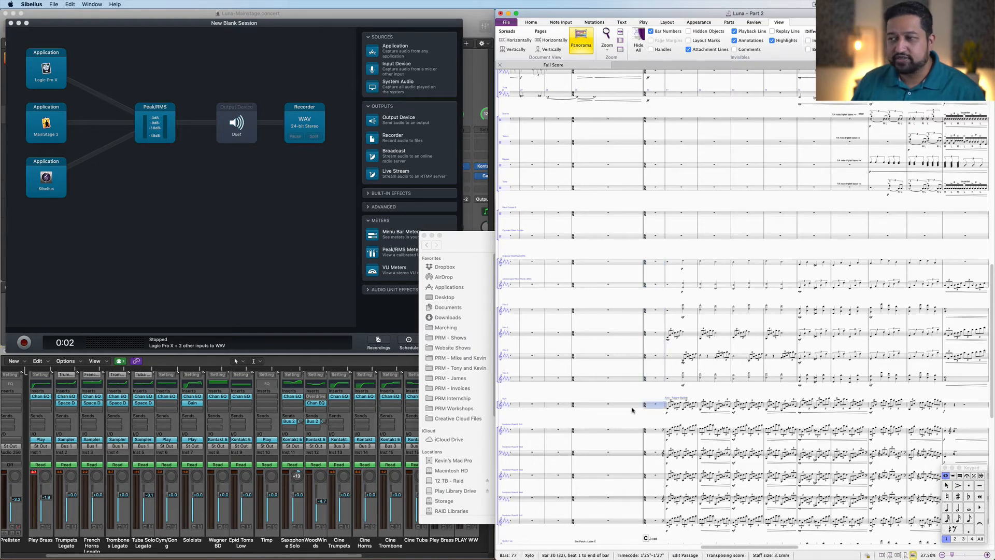
{"action": "scroll", "coordinate": [632, 407], "scroll_direction": "down", "scroll_amount": 5}
{"action": "scroll", "coordinate": [632, 407], "scroll_direction": "left", "scroll_amount": 3}
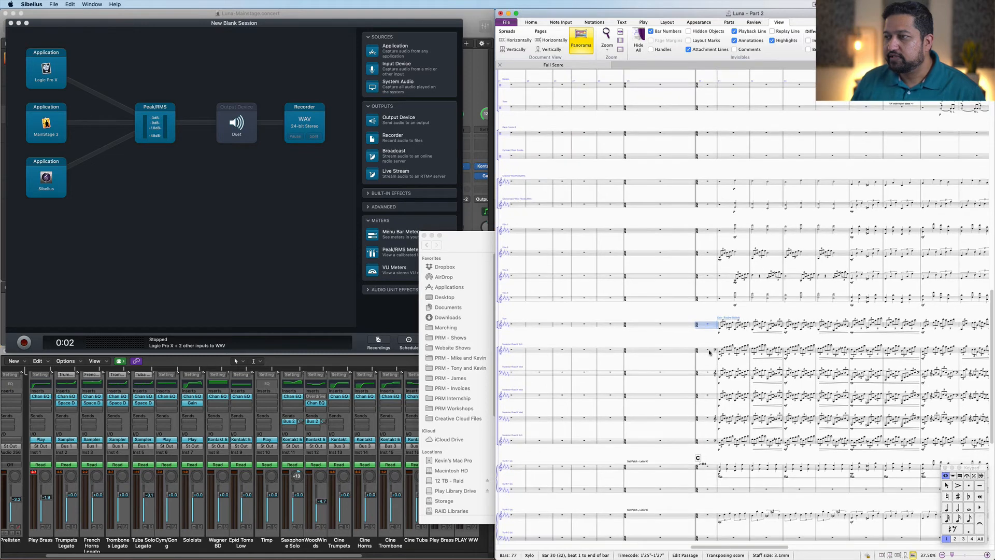
{"action": "left_click", "coordinate": [709, 351]}
{"action": "left_click", "coordinate": [709, 445], "text": "shift"}
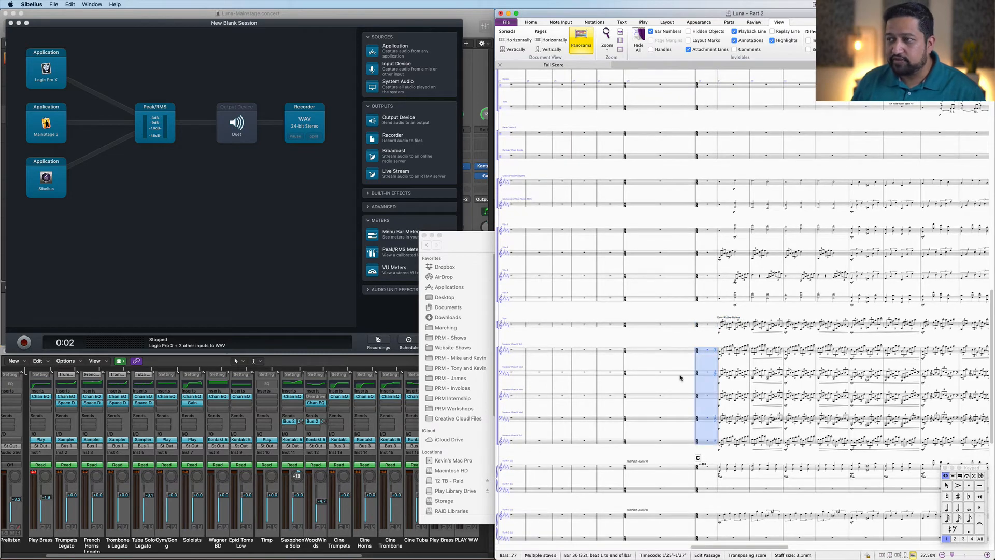
{"action": "left_click_drag", "start_coordinate": [629, 287], "coordinate": [596, 249]}
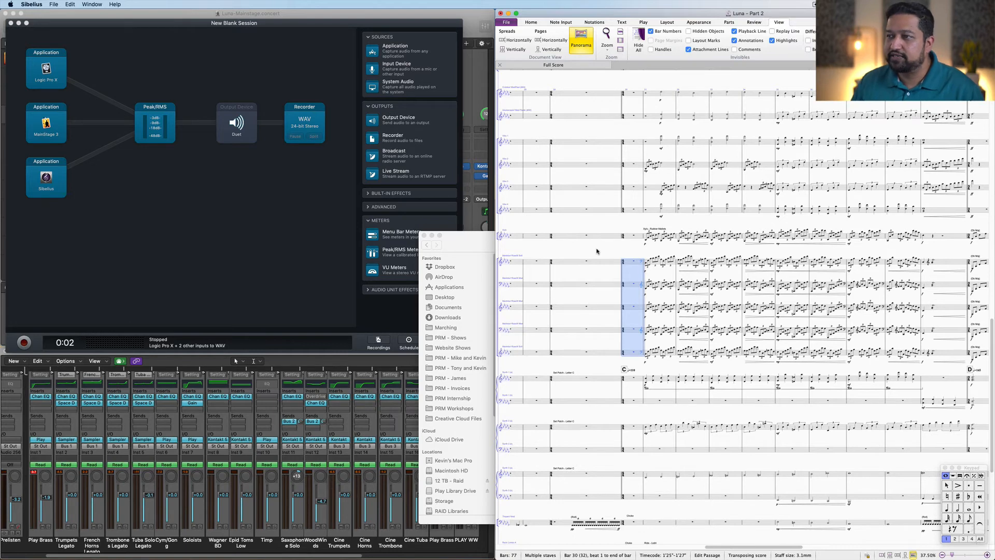
{"action": "key", "text": "Escape"}
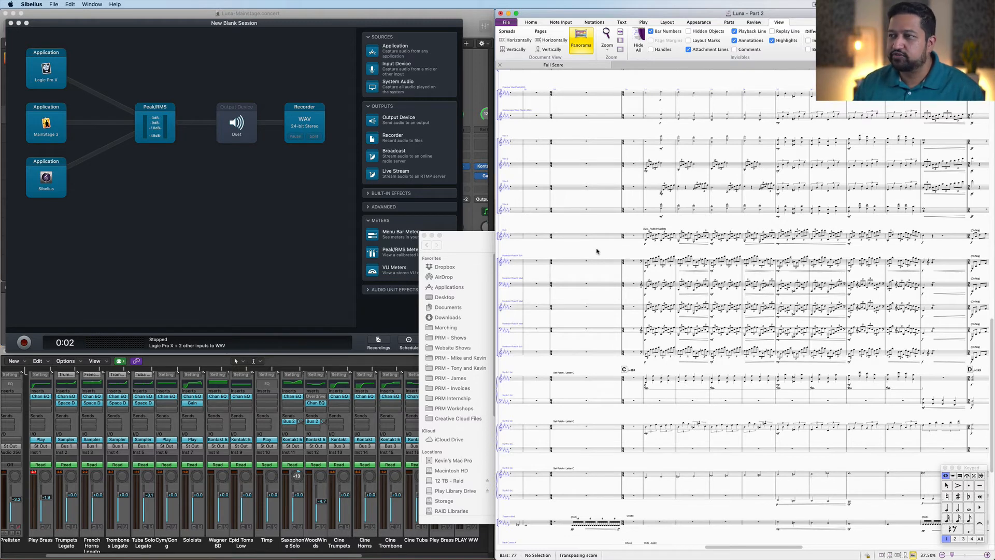
Step: Scroll to the synth staves and select them at the start of the score to inspect them
{"action": "scroll", "coordinate": [597, 251], "scroll_direction": "down", "scroll_amount": 3}
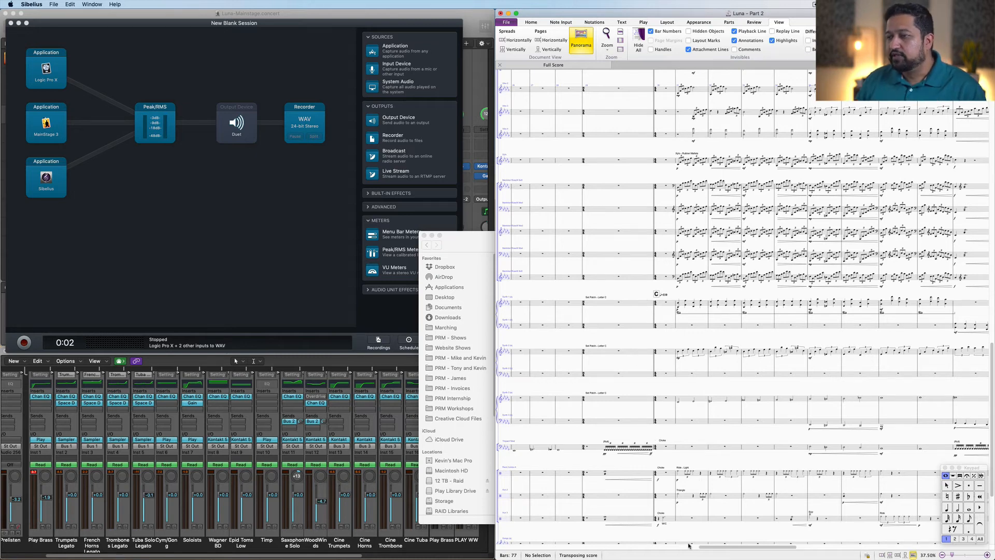
{"action": "scroll", "coordinate": [576, 550], "scroll_direction": "left", "scroll_amount": 10}
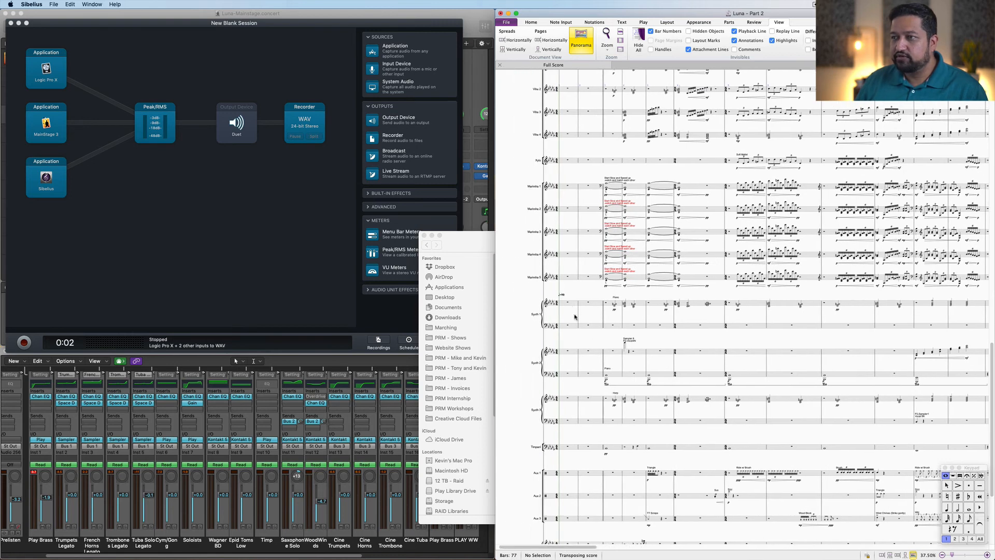
{"action": "left_click", "coordinate": [572, 310]}
{"action": "left_click", "coordinate": [575, 423], "text": "shift"}
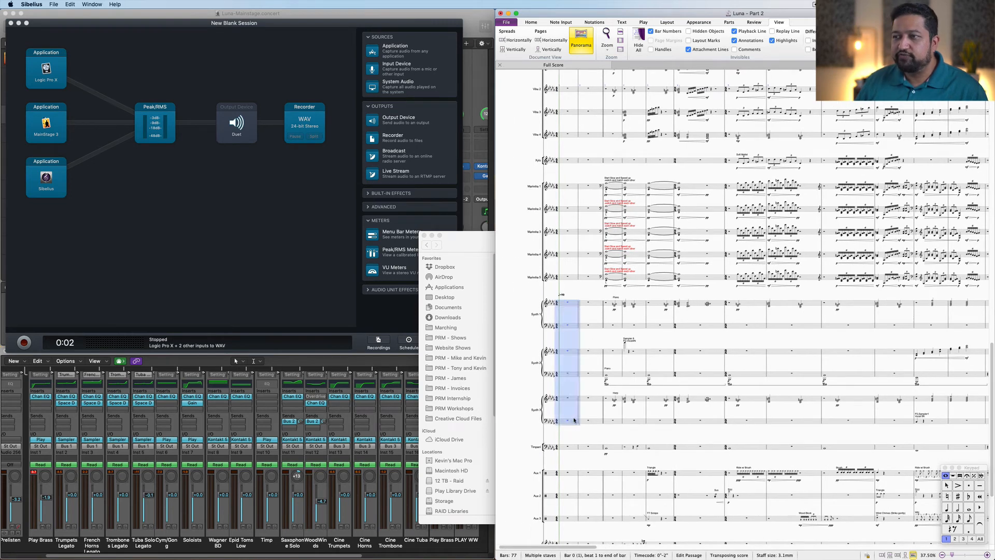
{"action": "key", "text": "Escape"}
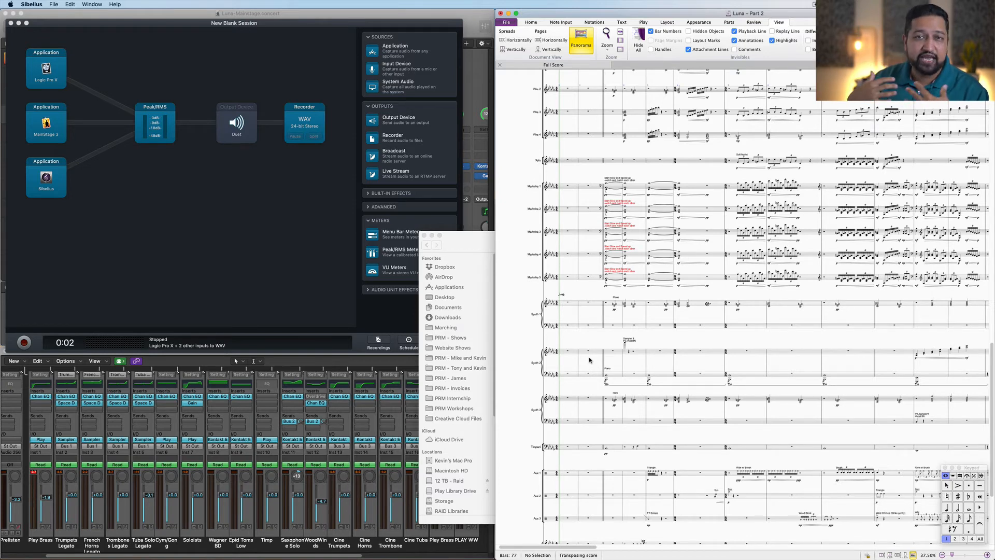
Step: Bring MainStage into view and select the opening bars of the synth staves in the score
{"action": "left_click", "coordinate": [478, 82]}
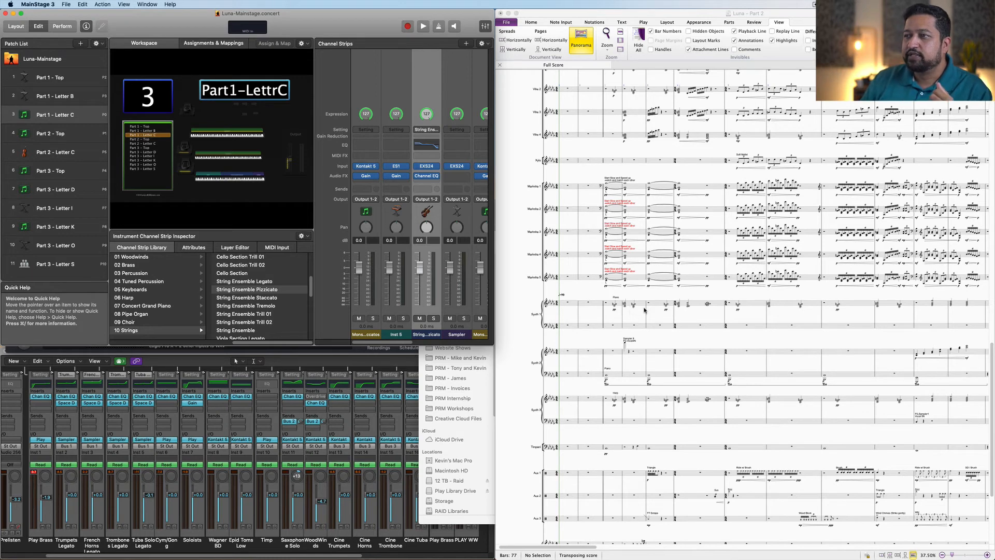
{"action": "left_click", "coordinate": [642, 306]}
{"action": "left_click", "coordinate": [642, 307]}
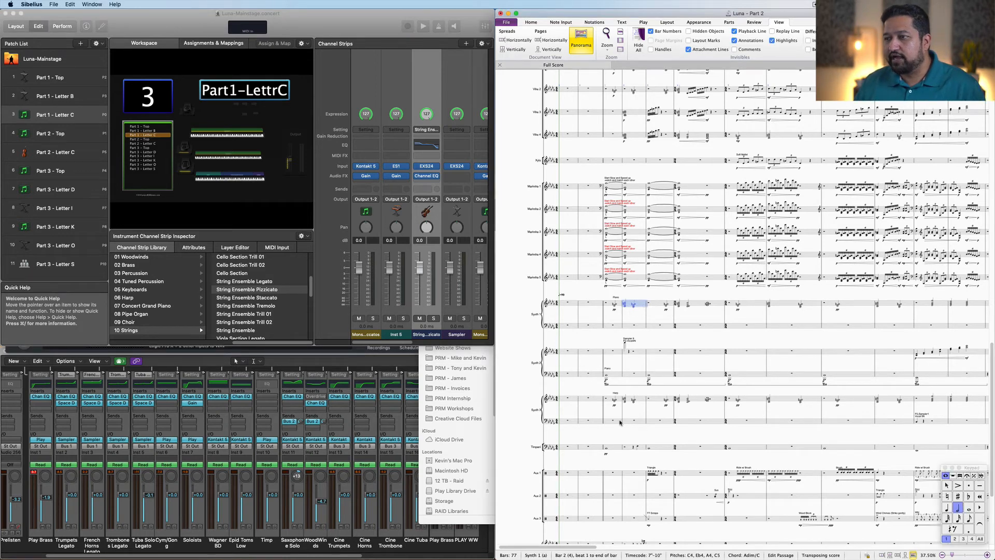
{"action": "left_click", "coordinate": [619, 421], "text": "shift"}
{"action": "left_click", "coordinate": [571, 305], "text": "shift"}
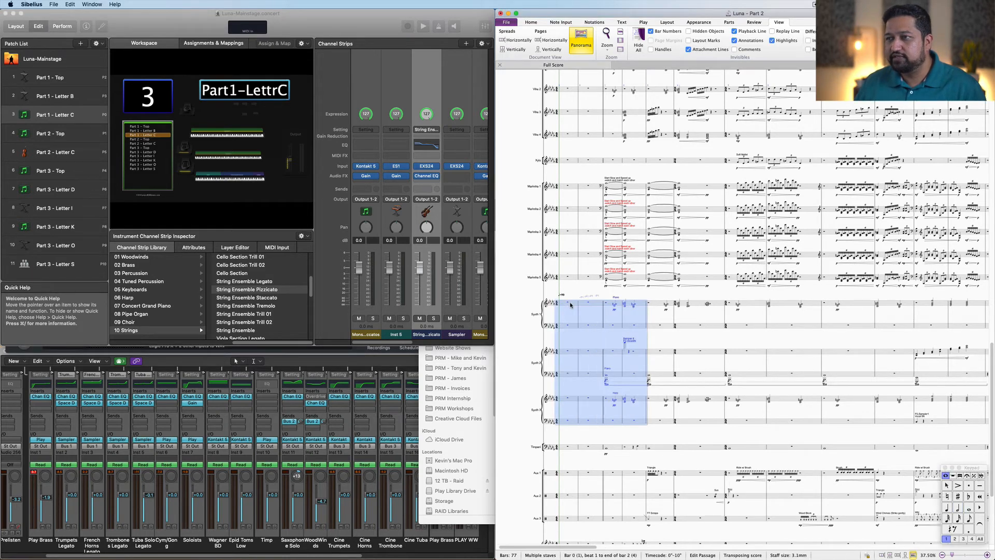
Step: Turn off the Sibelius source block in the recording session
{"action": "left_click", "coordinate": [229, 348]}
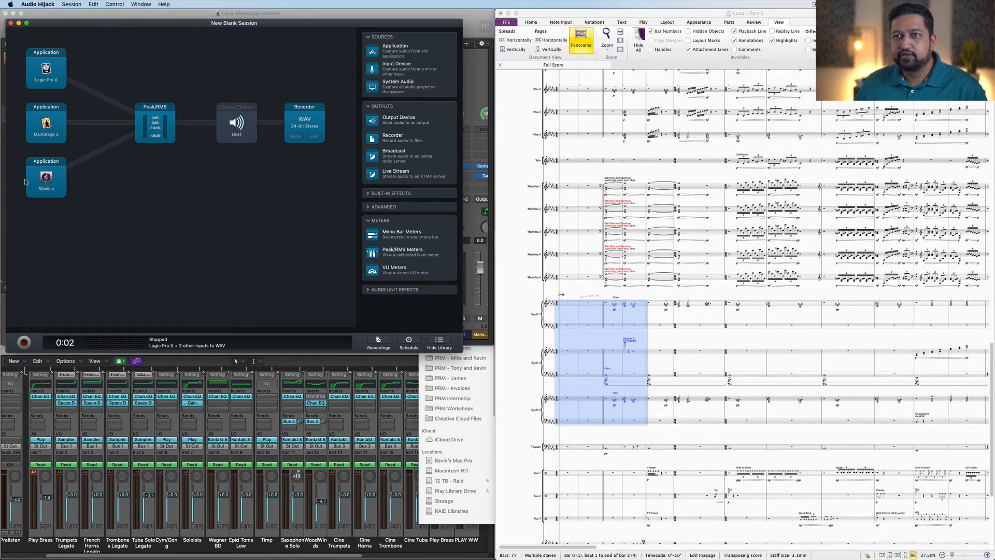
{"action": "right_click", "coordinate": [43, 185]}
{"action": "left_click", "coordinate": [62, 190]}
Step: Turn off the Logic Pro X source block in the recording session
{"action": "right_click", "coordinate": [57, 57]}
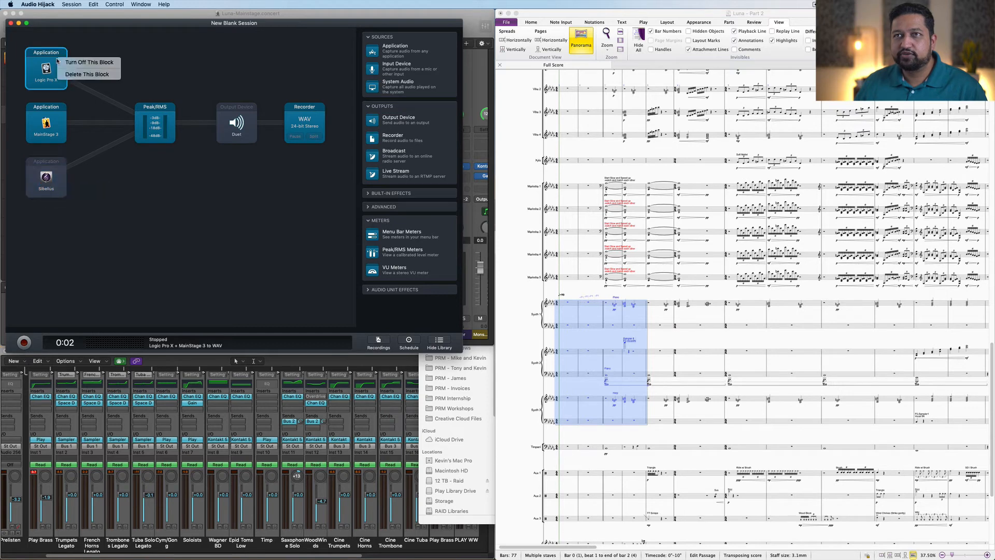
{"action": "left_click", "coordinate": [80, 63]}
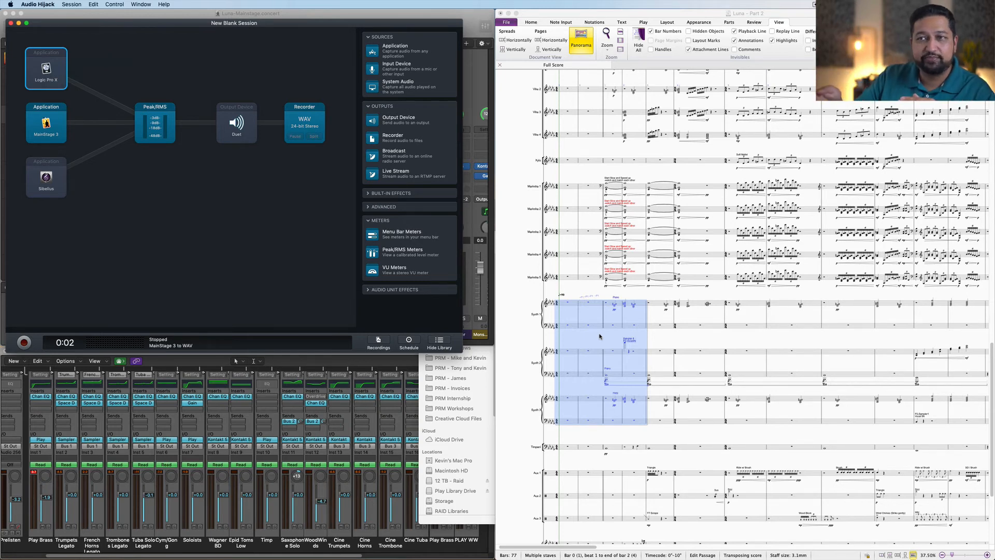
Step: Clear the score selection, reposition the recording session window and switch the Sibelius source block back on
{"action": "left_click", "coordinate": [549, 310]}
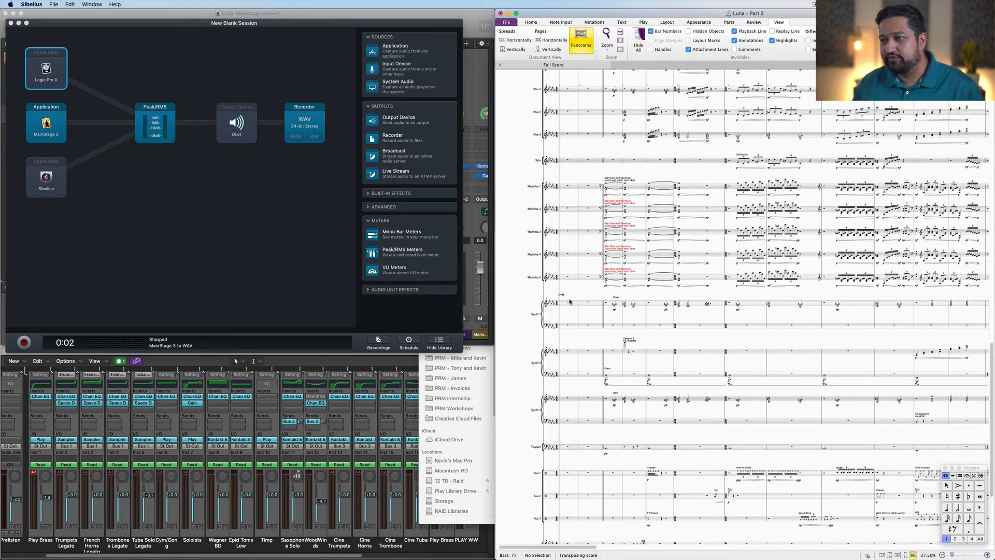
{"action": "left_click_drag", "start_coordinate": [138, 26], "coordinate": [158, 45]}
{"action": "left_click", "coordinate": [76, 195]}
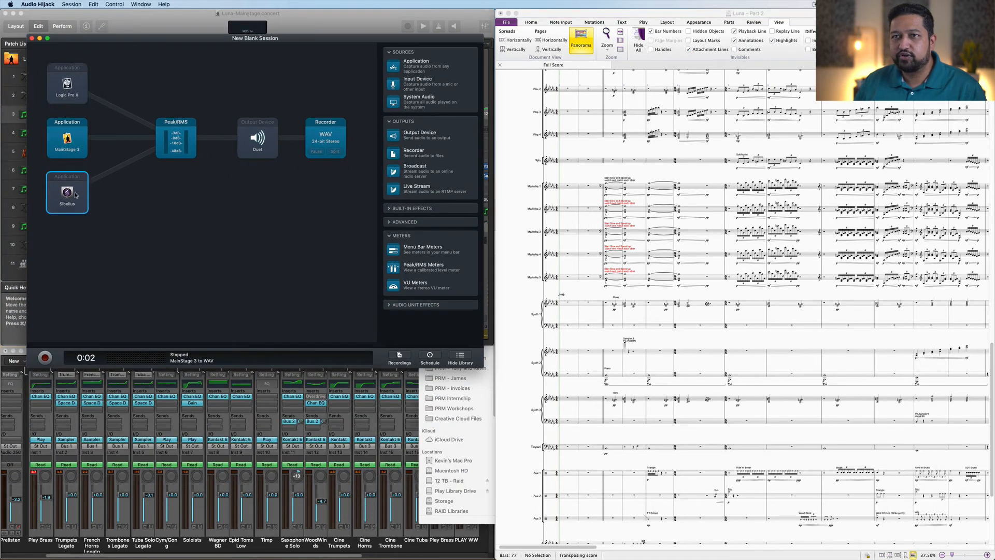
Step: Scroll to the top of the score, select the metronome staff's first note and open the Mixer
{"action": "left_click", "coordinate": [525, 194]}
{"action": "scroll", "coordinate": [524, 192], "scroll_direction": "up", "scroll_amount": 10}
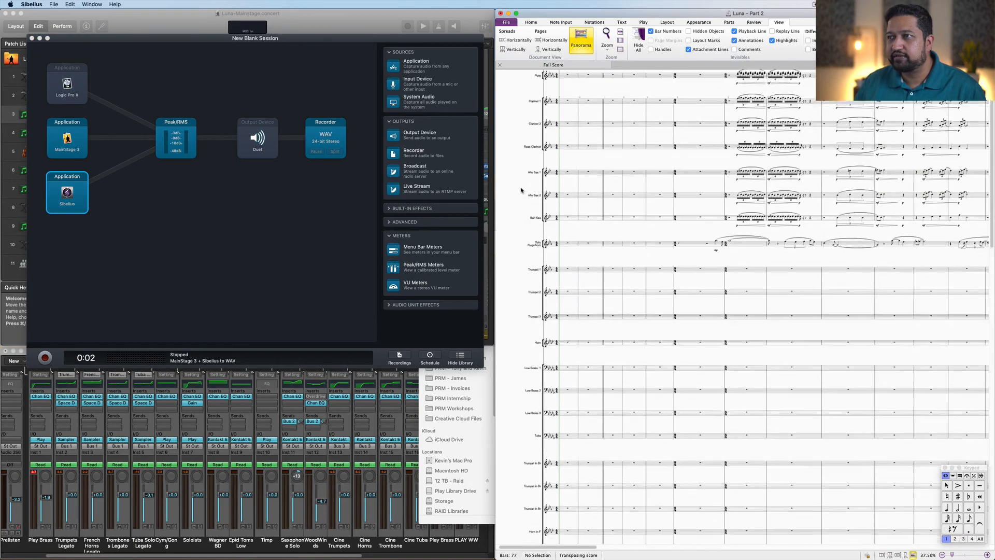
{"action": "scroll", "coordinate": [526, 185], "scroll_direction": "up", "scroll_amount": 3}
{"action": "left_click", "coordinate": [559, 101]}
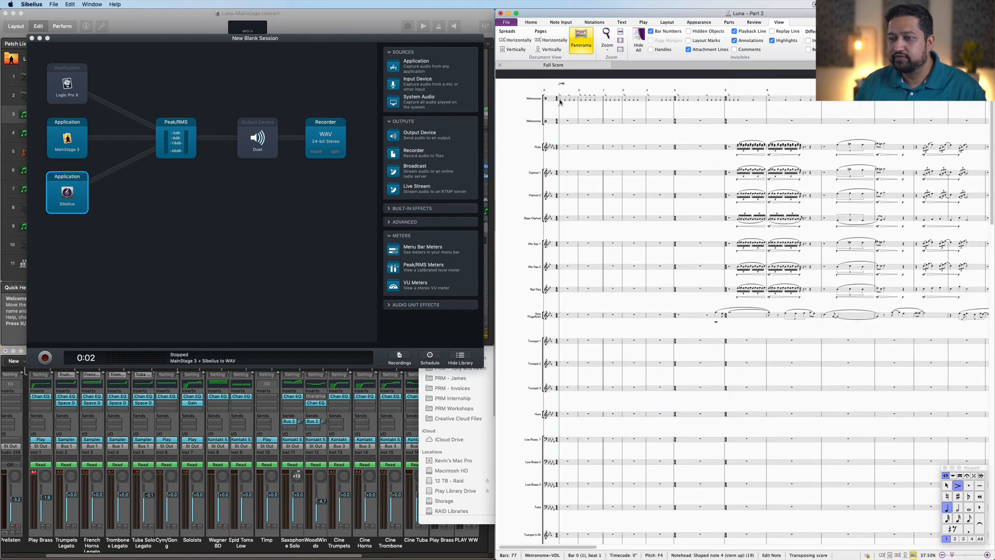
{"action": "key", "text": "m"}
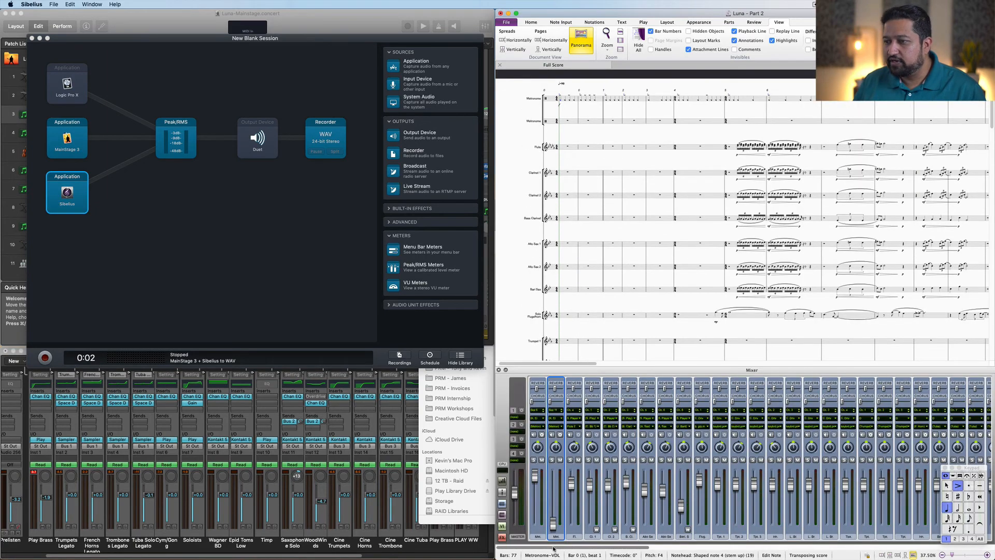
{"action": "left_click_drag", "start_coordinate": [615, 548], "coordinate": [565, 548]}
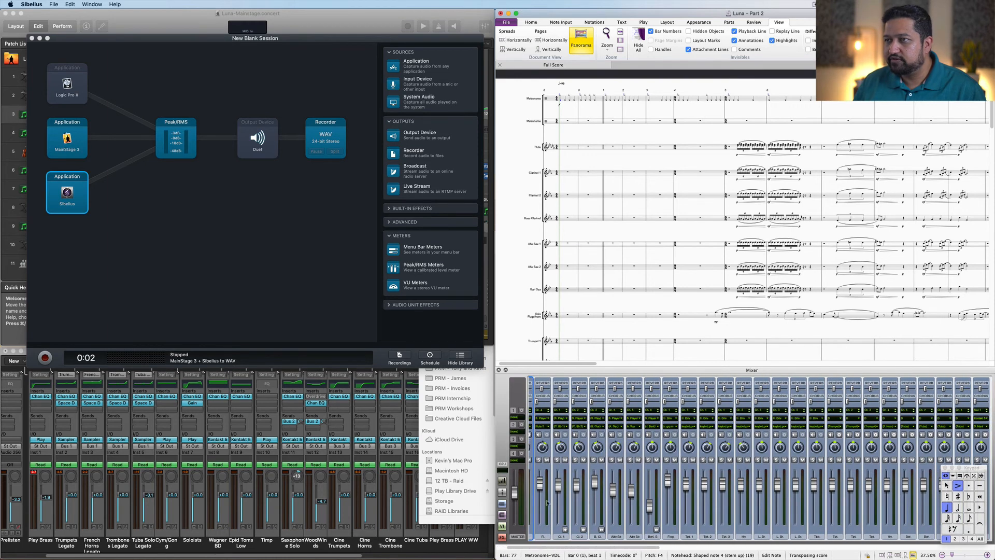
{"action": "left_click", "coordinate": [563, 100]}
{"action": "key", "text": "space"}
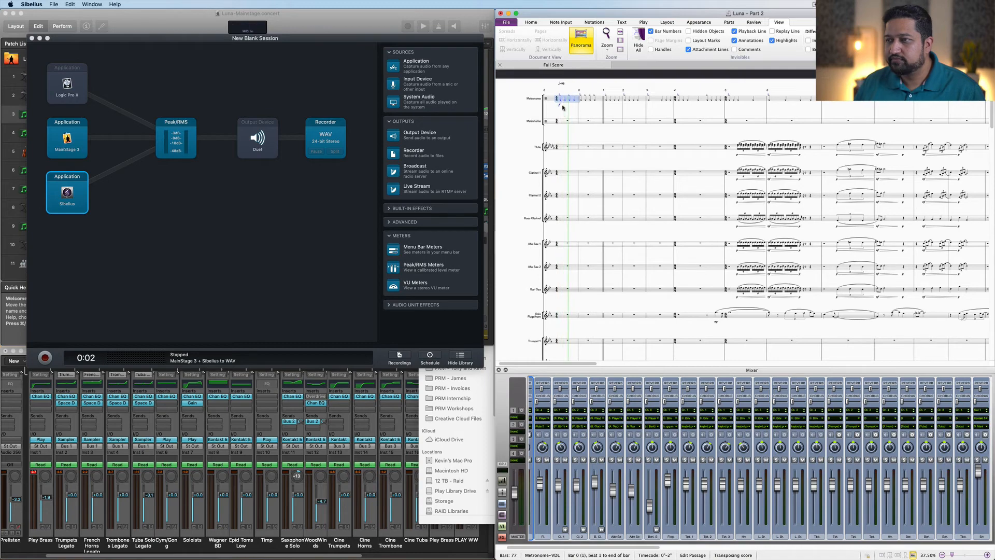
{"action": "key", "text": "space"}
Step: Scroll down and select the Synth 1 staff at the start of the score
{"action": "scroll", "coordinate": [592, 242], "scroll_direction": "down", "scroll_amount": 5}
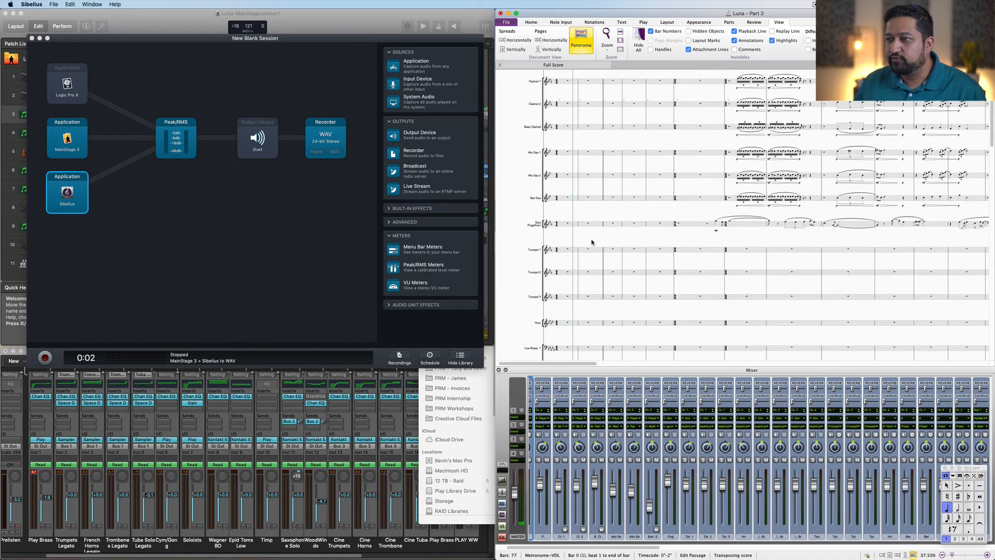
{"action": "scroll", "coordinate": [592, 242], "scroll_direction": "down", "scroll_amount": 10}
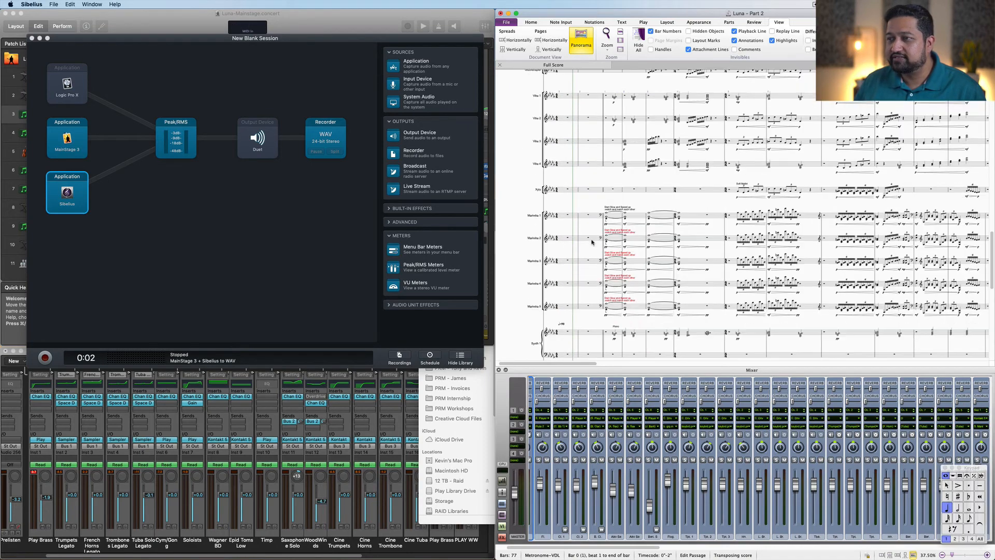
{"action": "scroll", "coordinate": [592, 242], "scroll_direction": "down", "scroll_amount": 8}
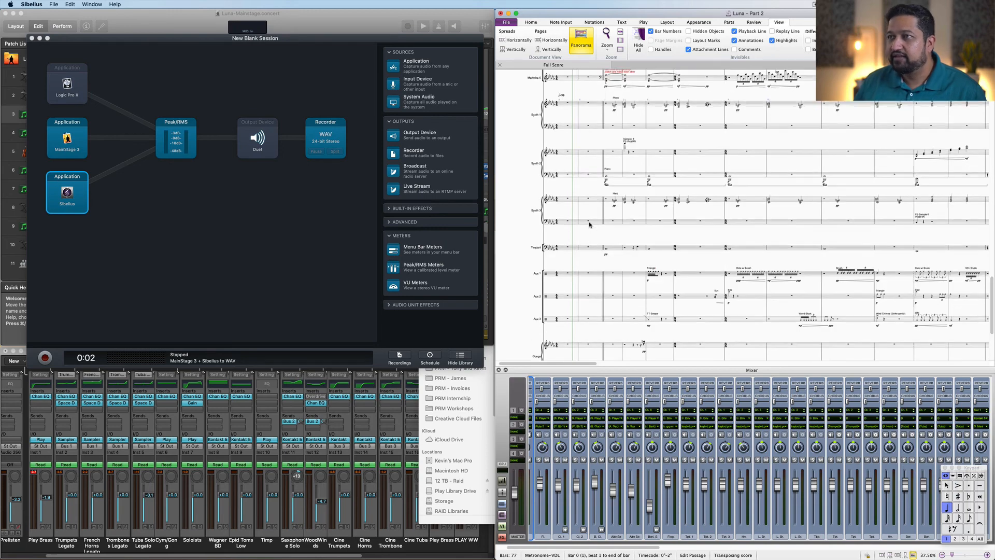
{"action": "left_click", "coordinate": [569, 125]}
{"action": "left_click", "coordinate": [571, 144], "text": "shift"}
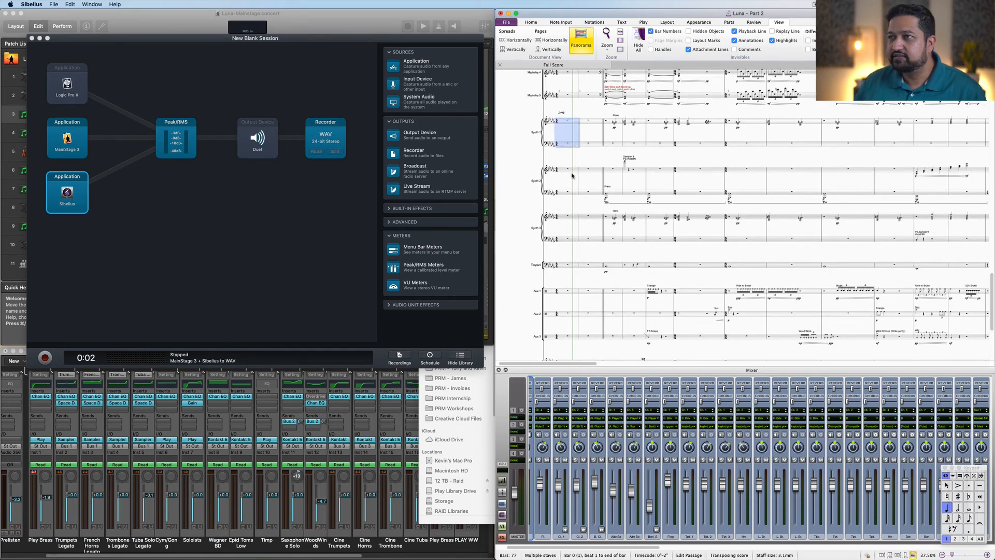
Step: Extend the opening-bar selection from Synth 1 down through the Synth 2 and Synth 3 staves
{"action": "left_click", "coordinate": [572, 171], "text": "shift"}
{"action": "left_click", "coordinate": [572, 193], "text": "shift"}
{"action": "left_click", "coordinate": [571, 218], "text": "shift"}
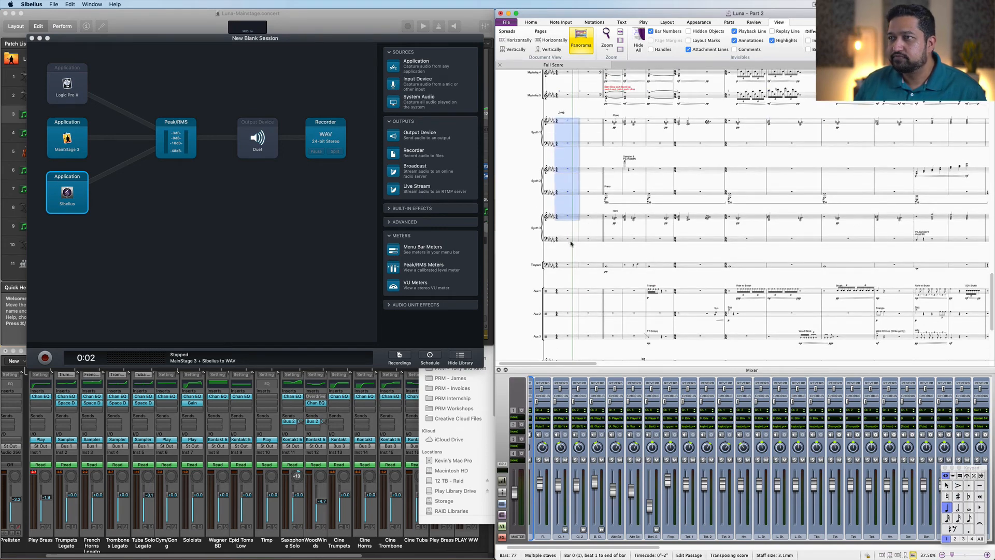
{"action": "left_click", "coordinate": [571, 240], "text": "shift"}
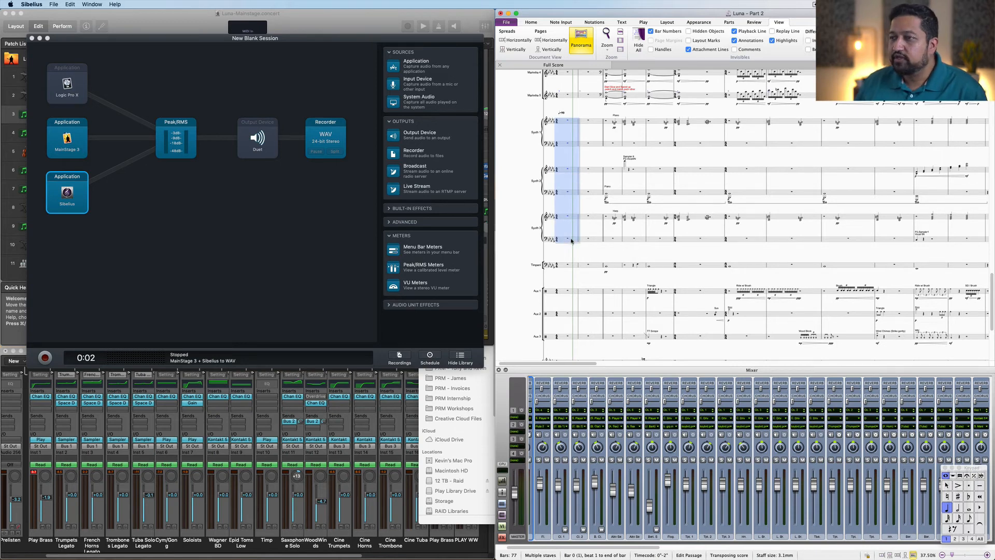
Step: Play the selected synth staves with the metronome channel's fader pulled down in the Mixer, then clear the selection
{"action": "scroll", "coordinate": [563, 309], "scroll_direction": "up", "scroll_amount": 2}
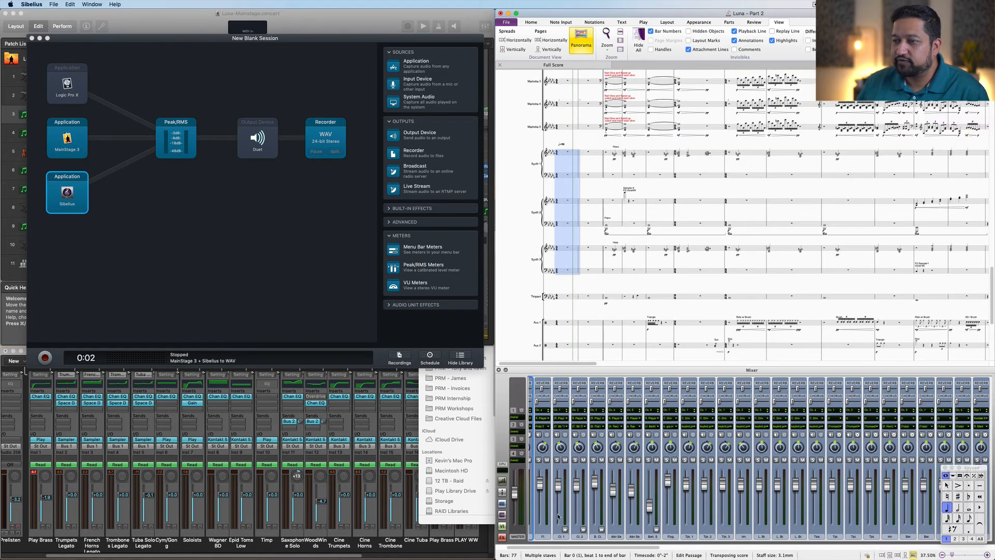
{"action": "scroll", "coordinate": [558, 517], "scroll_direction": "left", "scroll_amount": 2}
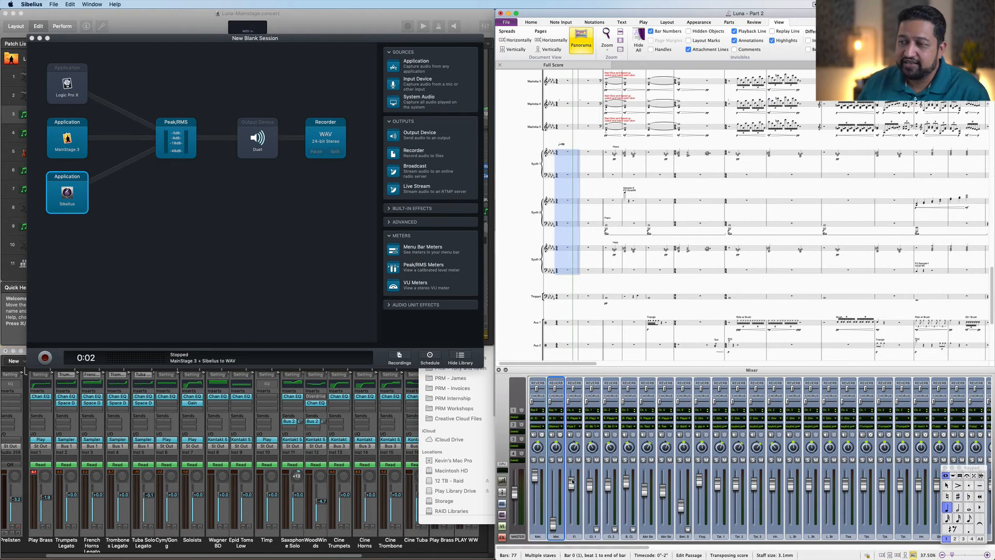
{"action": "mouse_move", "coordinate": [528, 557]}
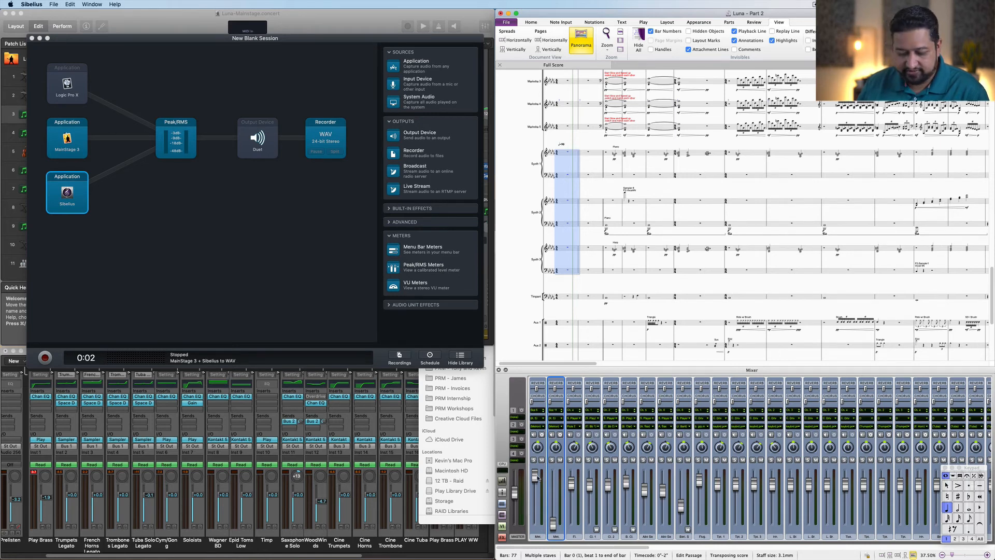
{"action": "key", "text": "space"}
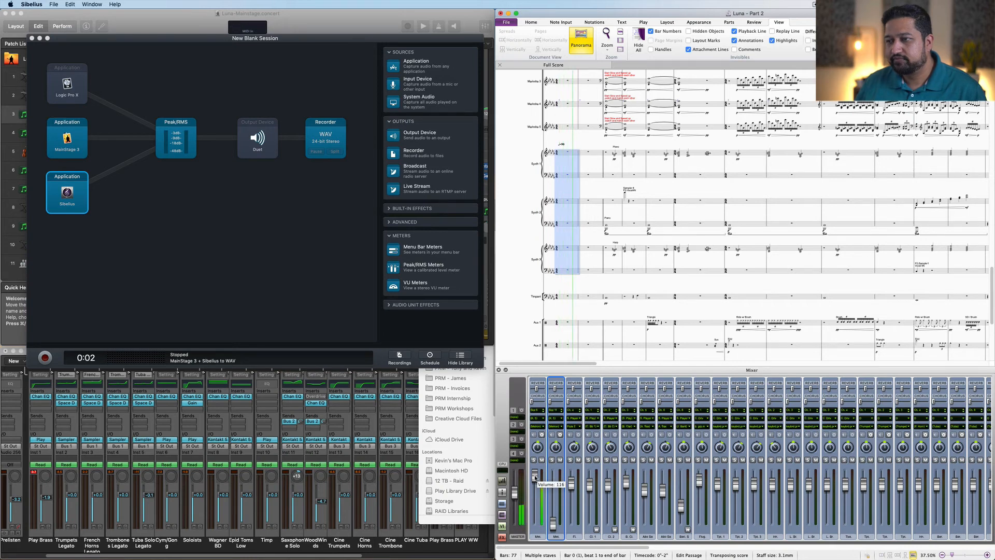
{"action": "left_click_drag", "start_coordinate": [535, 476], "coordinate": [535, 548]}
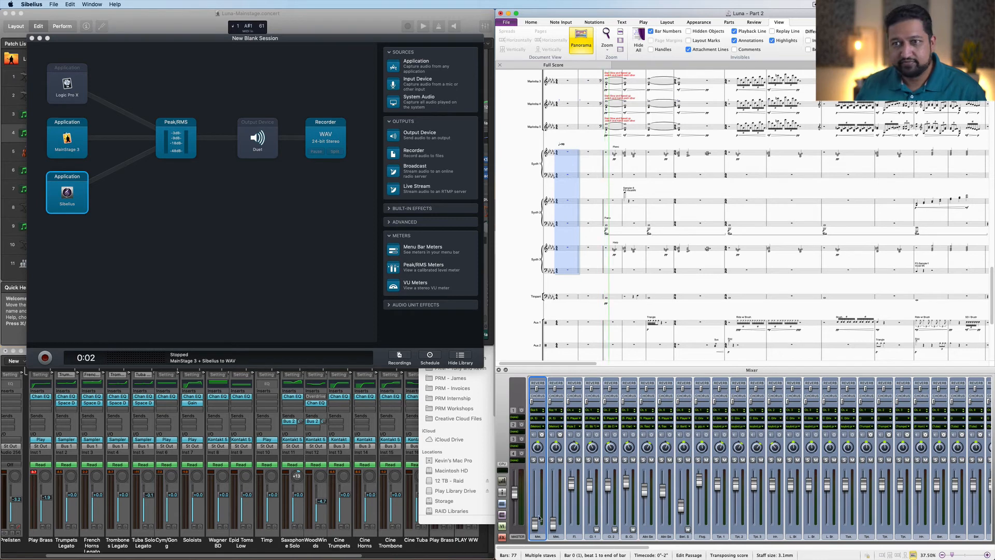
{"action": "left_click", "coordinate": [579, 311]}
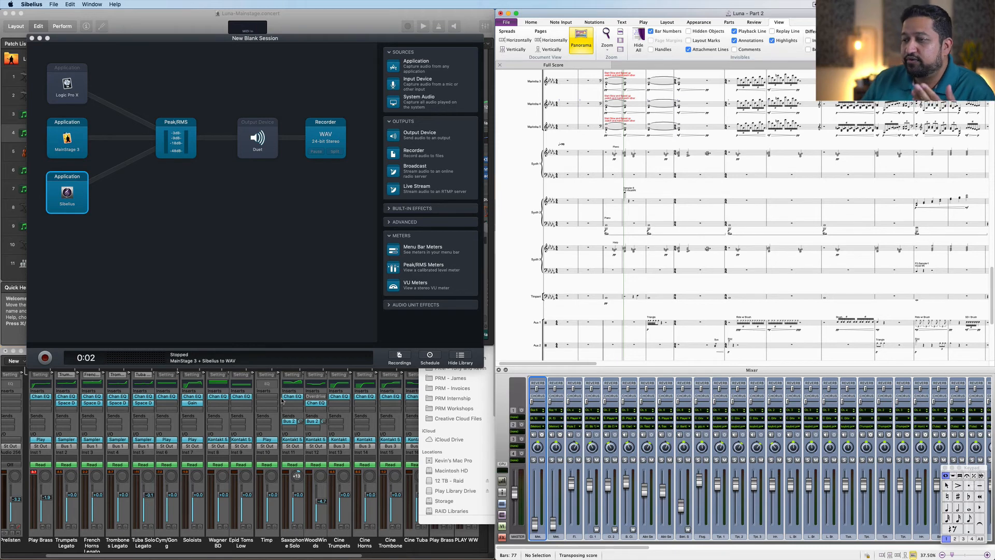
Step: Switch briefly to the MainStage window, then return to the recording session and the Sibelius score
{"action": "left_click", "coordinate": [196, 15]}
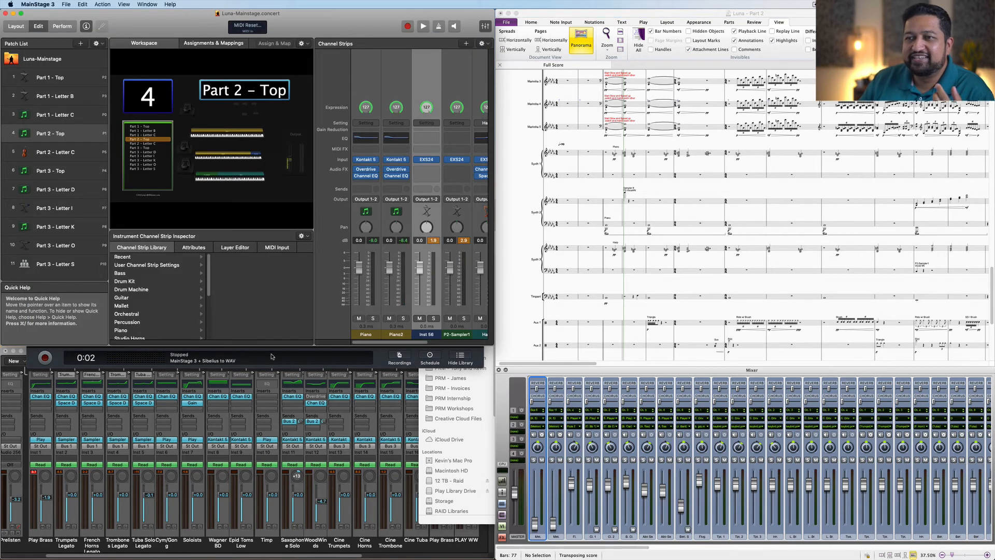
{"action": "left_click", "coordinate": [272, 356]}
{"action": "left_click", "coordinate": [586, 311]}
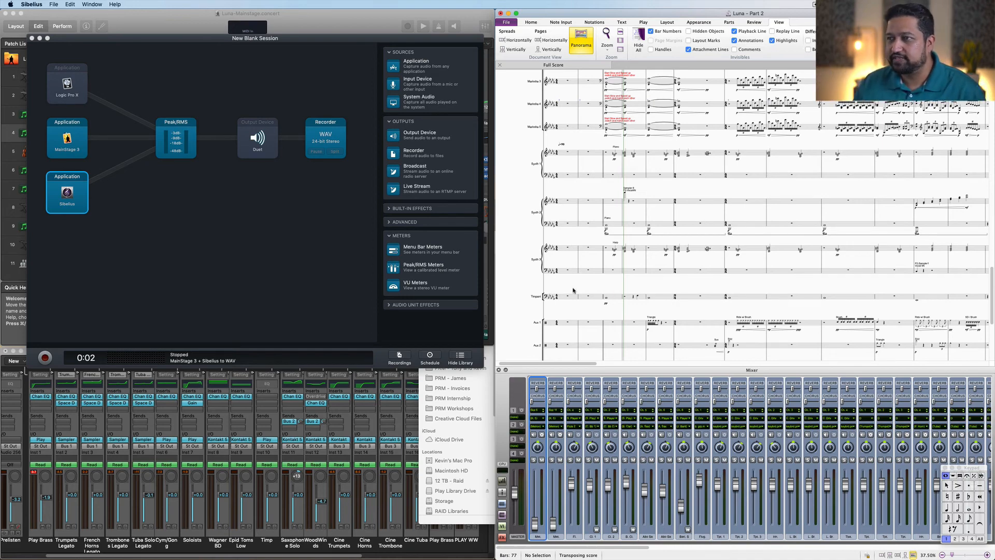
Step: Scroll to the top of the score and select the opening bars of the Solo Flugelhorn and metronome staves
{"action": "scroll", "coordinate": [543, 295], "scroll_direction": "up", "scroll_amount": 3}
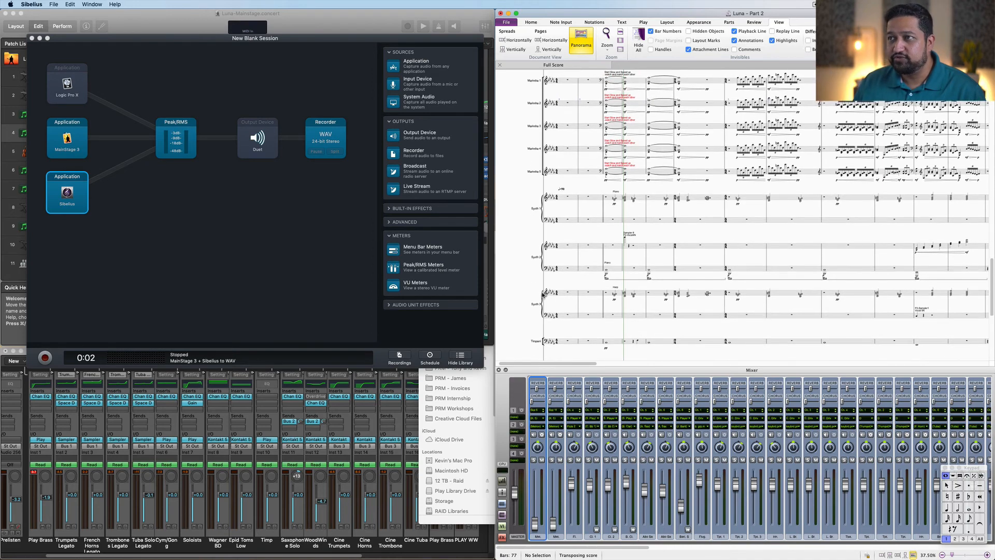
{"action": "scroll", "coordinate": [543, 295], "scroll_direction": "up", "scroll_amount": 10}
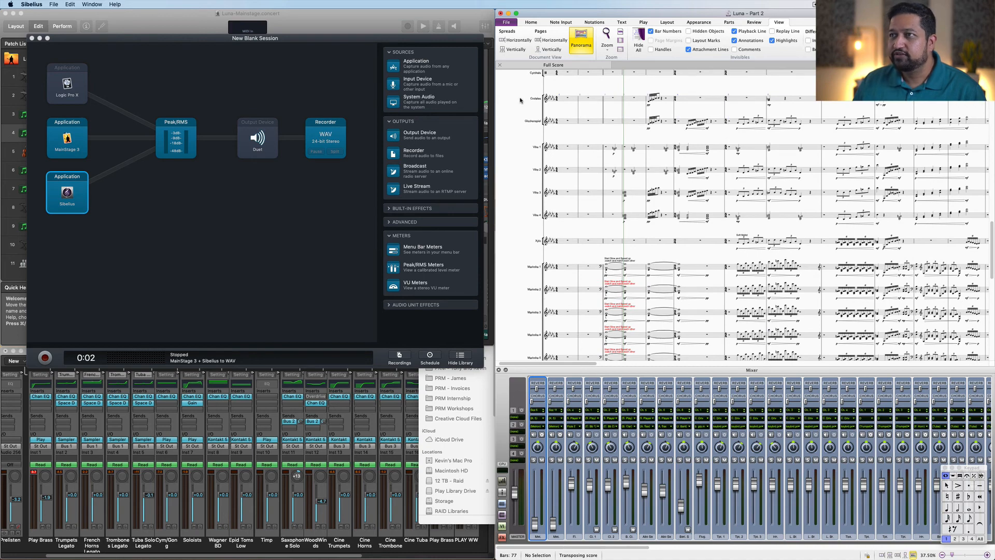
{"action": "scroll", "coordinate": [520, 100], "scroll_direction": "up", "scroll_amount": 9}
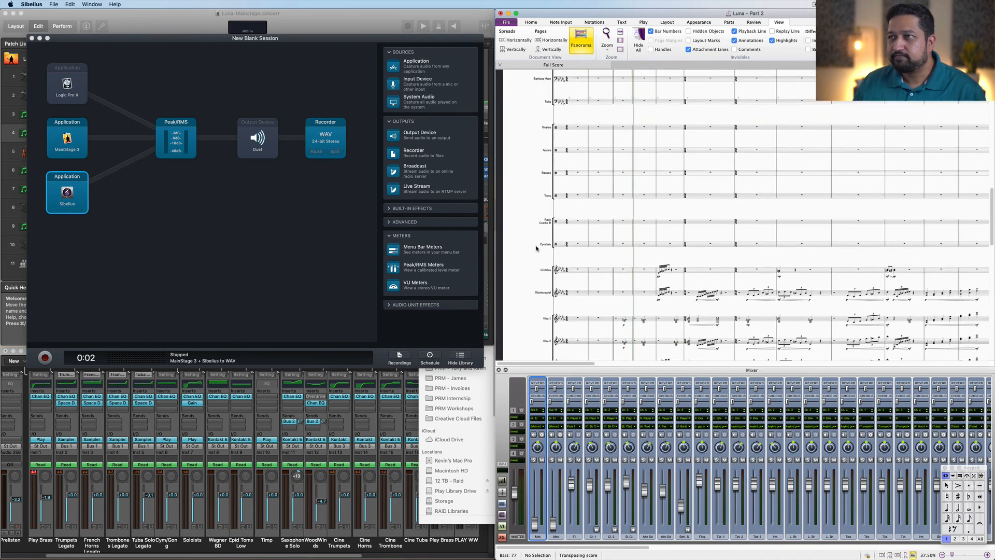
{"action": "scroll", "coordinate": [537, 248], "scroll_direction": "up", "scroll_amount": 11}
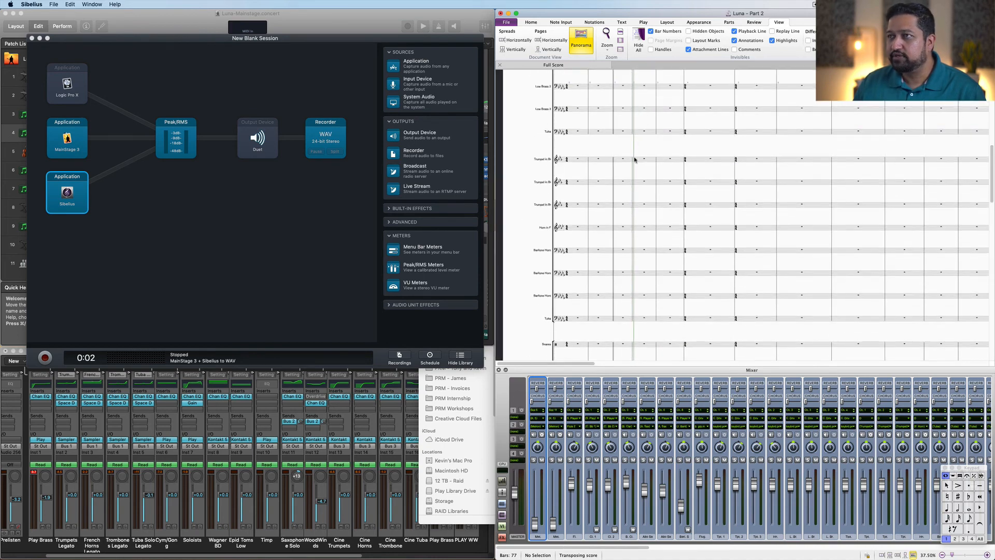
{"action": "scroll", "coordinate": [635, 160], "scroll_direction": "up", "scroll_amount": 8}
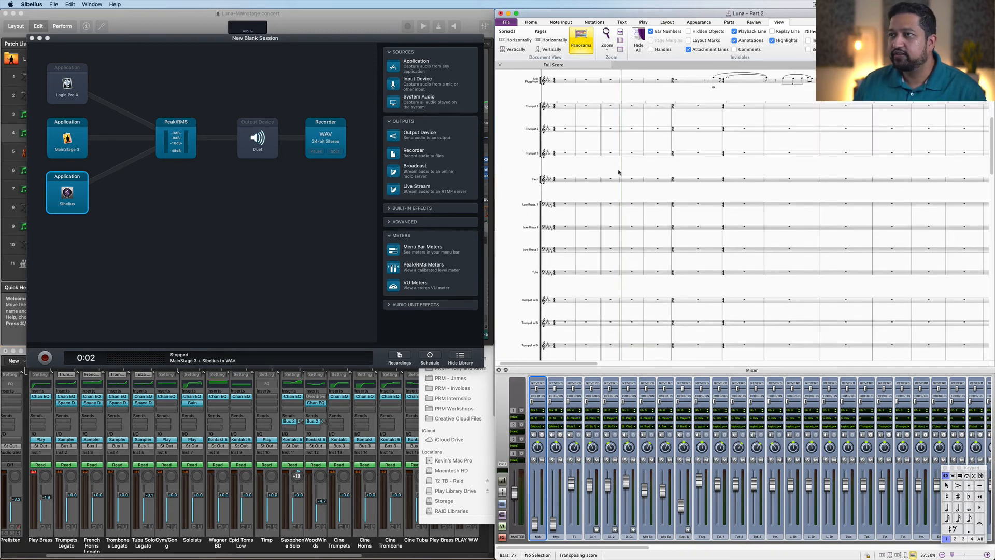
{"action": "left_click_drag", "start_coordinate": [617, 171], "coordinate": [622, 218]}
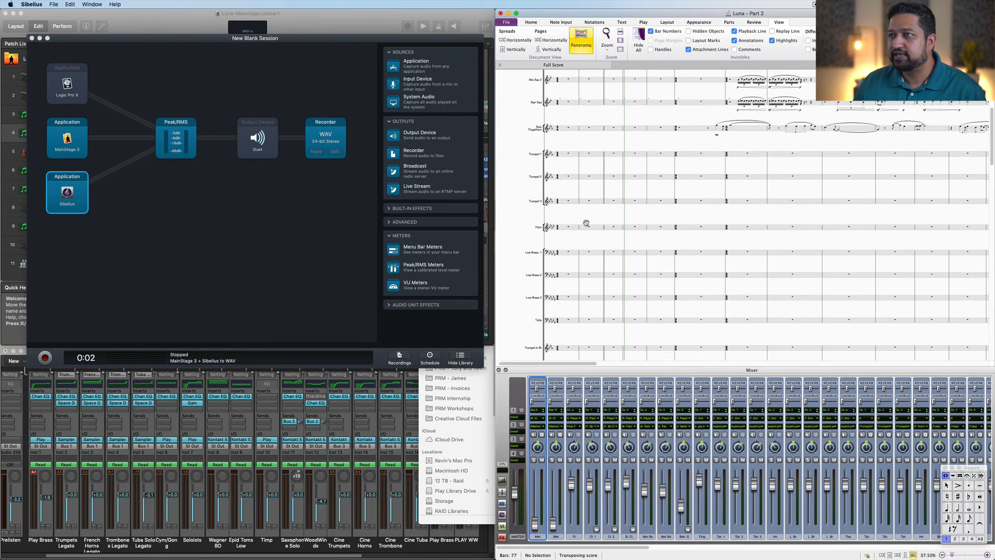
{"action": "scroll", "coordinate": [585, 223], "scroll_direction": "up", "scroll_amount": 8}
{"action": "left_click", "coordinate": [600, 264]}
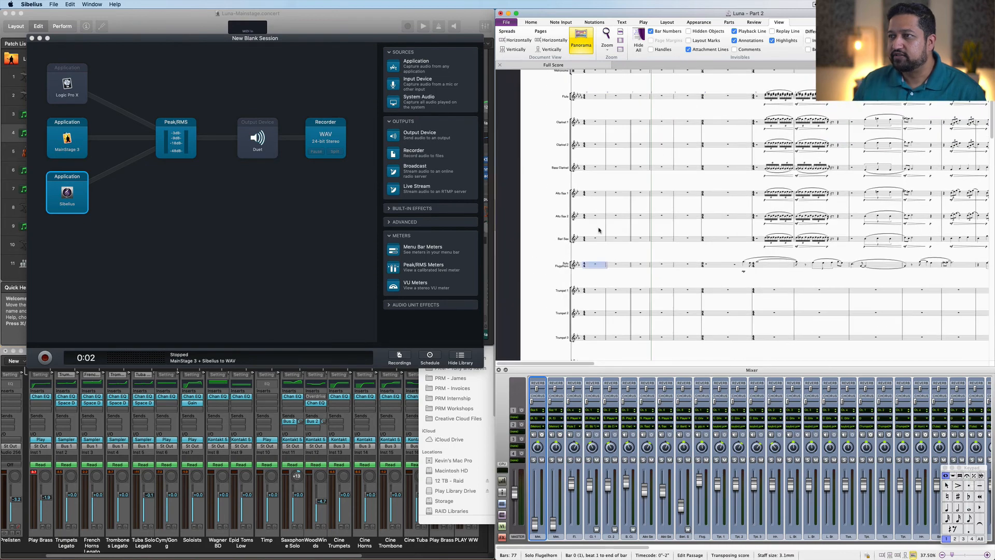
{"action": "scroll", "coordinate": [601, 229], "scroll_direction": "up", "scroll_amount": 3}
{"action": "left_click", "coordinate": [592, 99], "text": "super"}
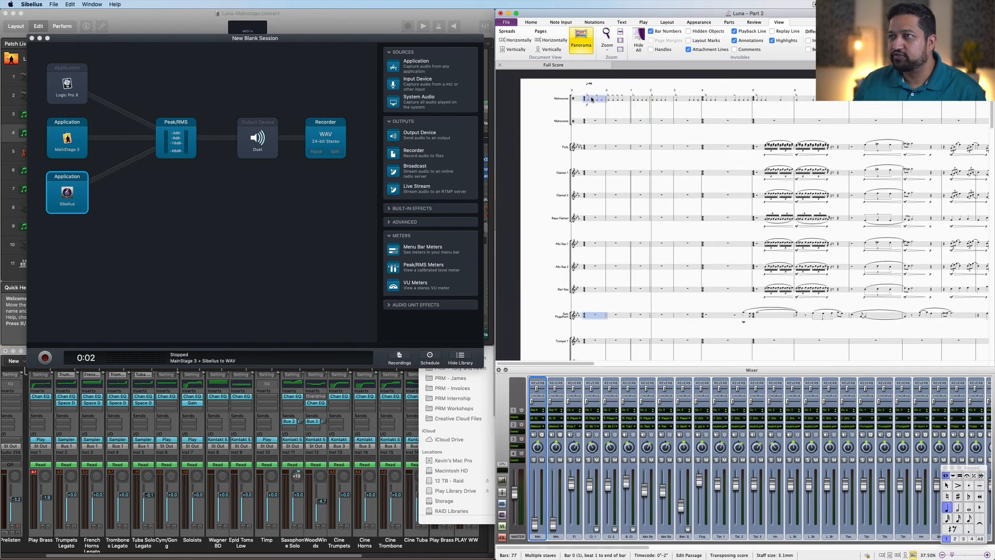
Step: Audition the selection with the metronome fader raised, then pull the fader back down and clear the selection
{"action": "left_click_drag", "start_coordinate": [533, 527], "coordinate": [540, 488]}
{"action": "key", "text": "space"}
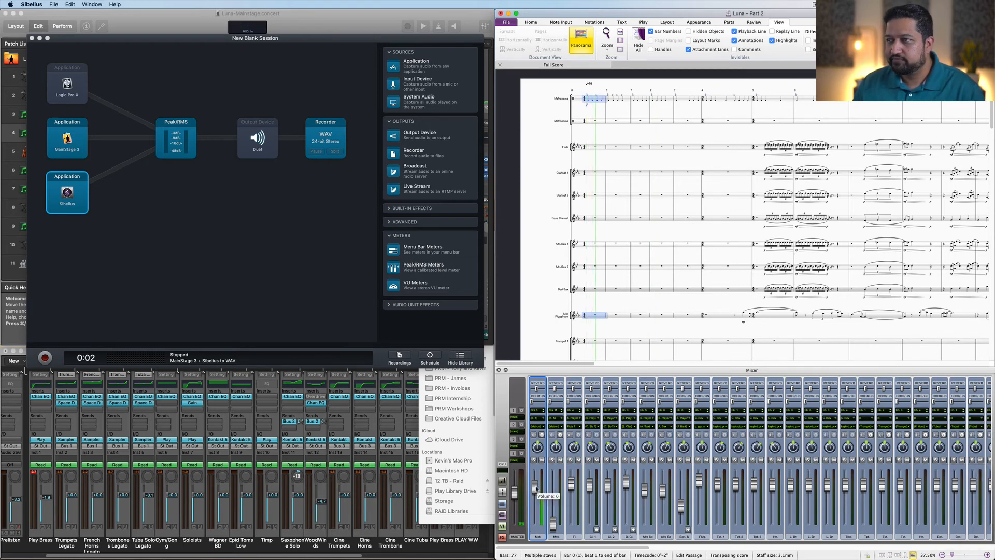
{"action": "left_click_drag", "start_coordinate": [536, 489], "coordinate": [537, 534]}
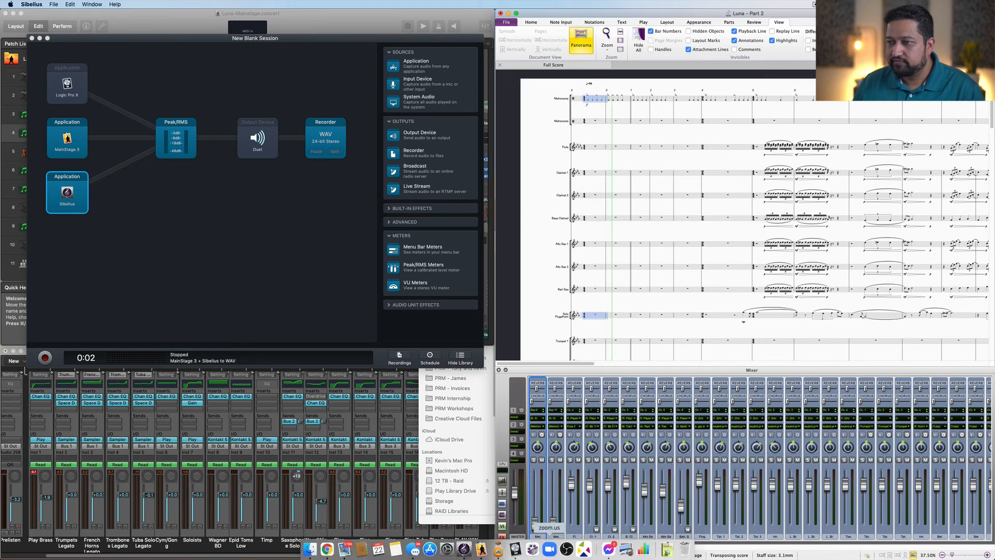
{"action": "left_click", "coordinate": [625, 302]}
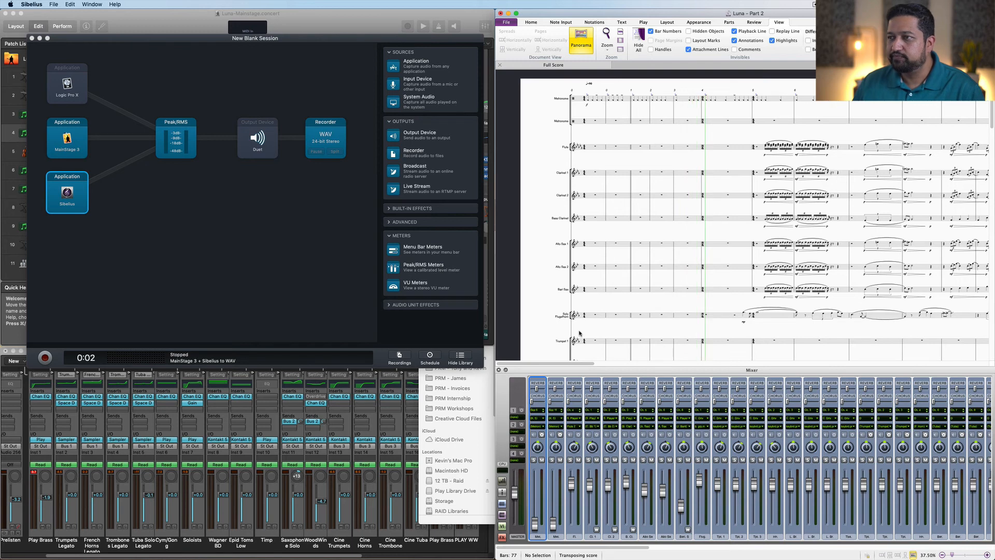
Step: Play the score briefly, close the Mixer window and stop playback at the brass staves
{"action": "key", "text": "space"}
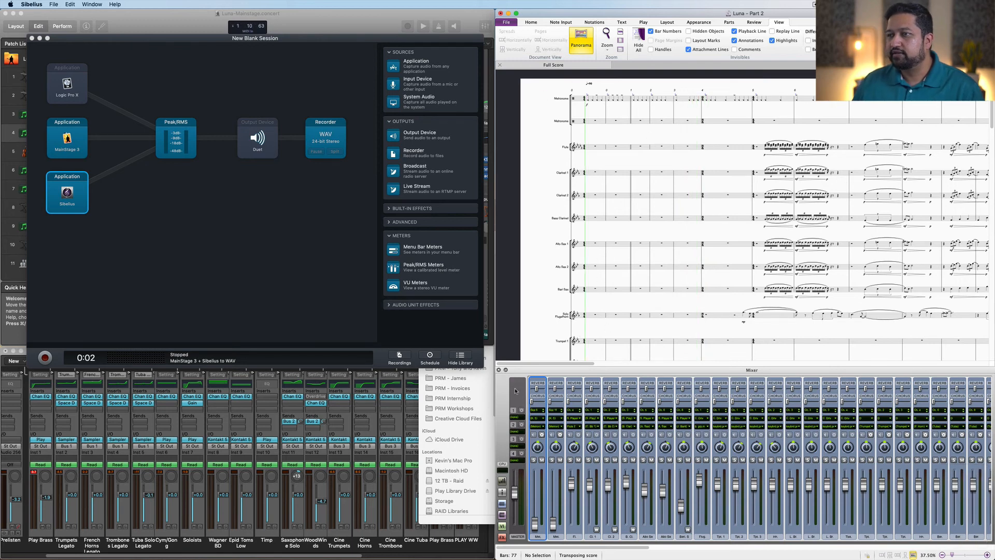
{"action": "left_click", "coordinate": [500, 370]}
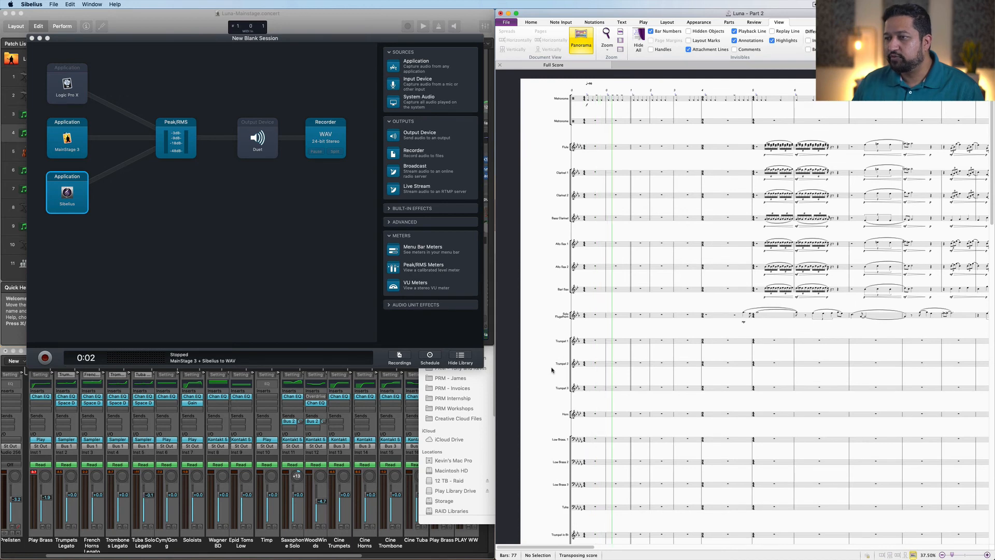
{"action": "scroll", "coordinate": [553, 368], "scroll_direction": "down", "scroll_amount": 2}
{"action": "scroll", "coordinate": [553, 369], "scroll_direction": "down", "scroll_amount": 8}
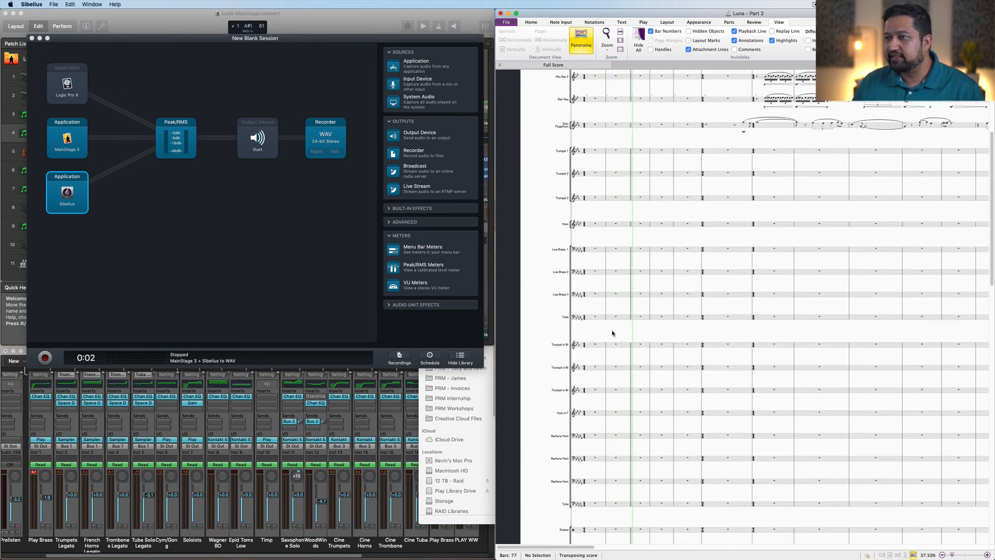
{"action": "left_click", "coordinate": [612, 334]}
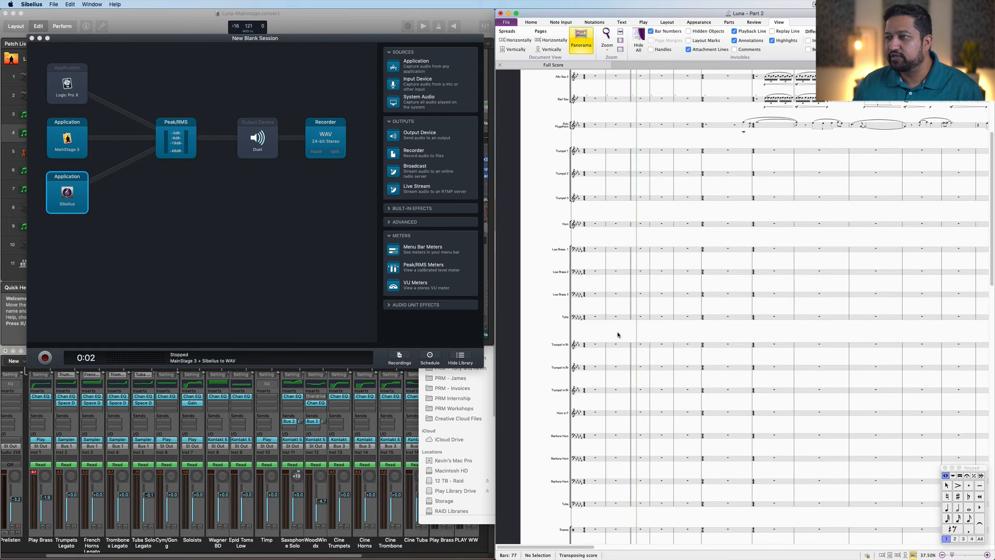
Step: Select the opening bar from the Trumpet 1 staff down to the Tuba staff
{"action": "left_click", "coordinate": [604, 345]}
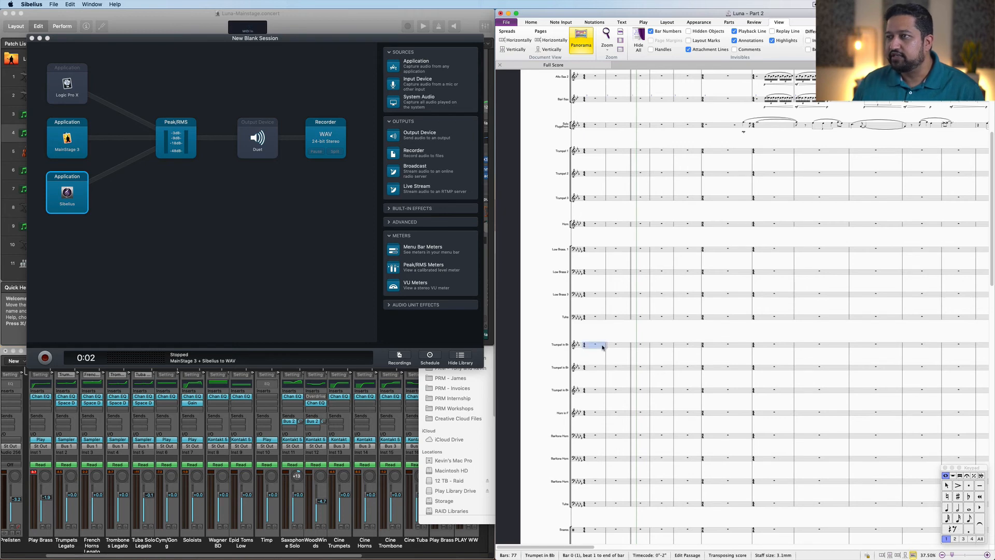
{"action": "left_click", "coordinate": [600, 151]}
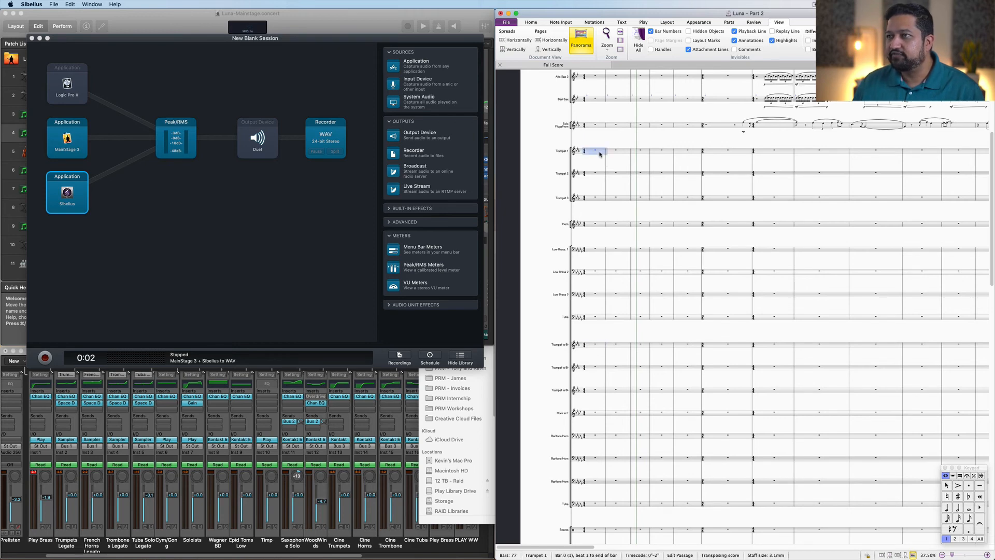
{"action": "left_click", "coordinate": [601, 317], "text": "shift"}
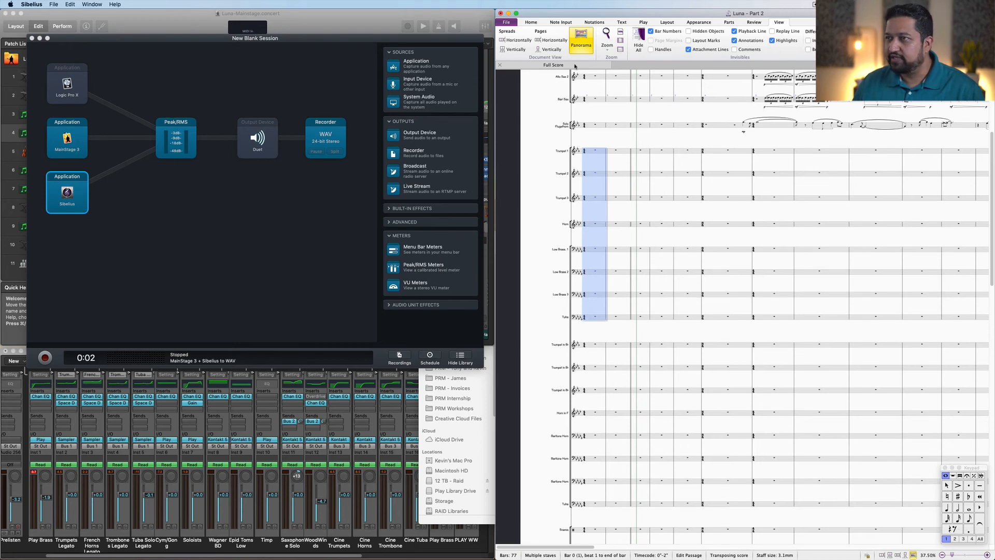
Step: Scroll and pan through the score to examine the brass and percussion staves around the selection
{"action": "scroll", "coordinate": [548, 206], "scroll_direction": "up", "scroll_amount": 5}
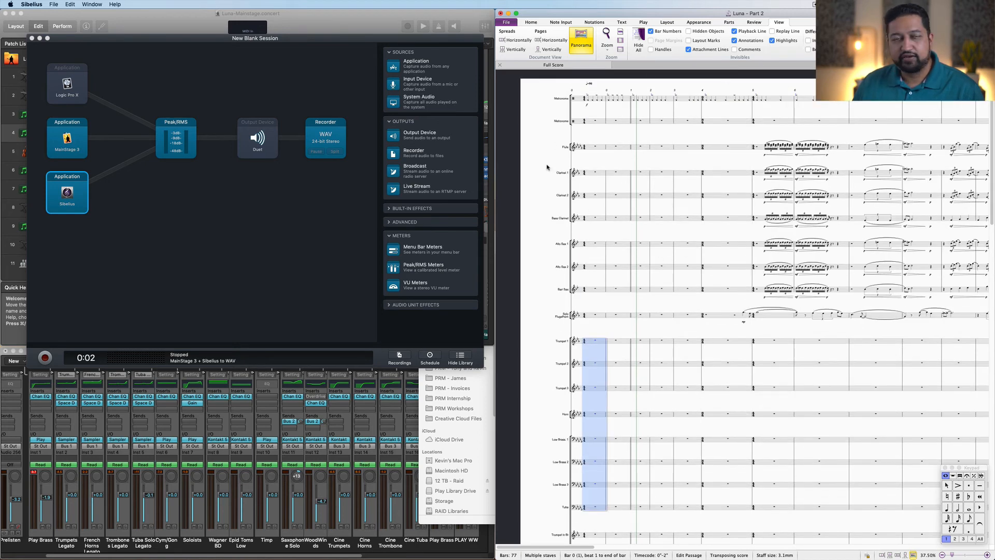
{"action": "left_click_drag", "start_coordinate": [818, 380], "coordinate": [581, 370]}
{"action": "left_click_drag", "start_coordinate": [866, 375], "coordinate": [546, 365]}
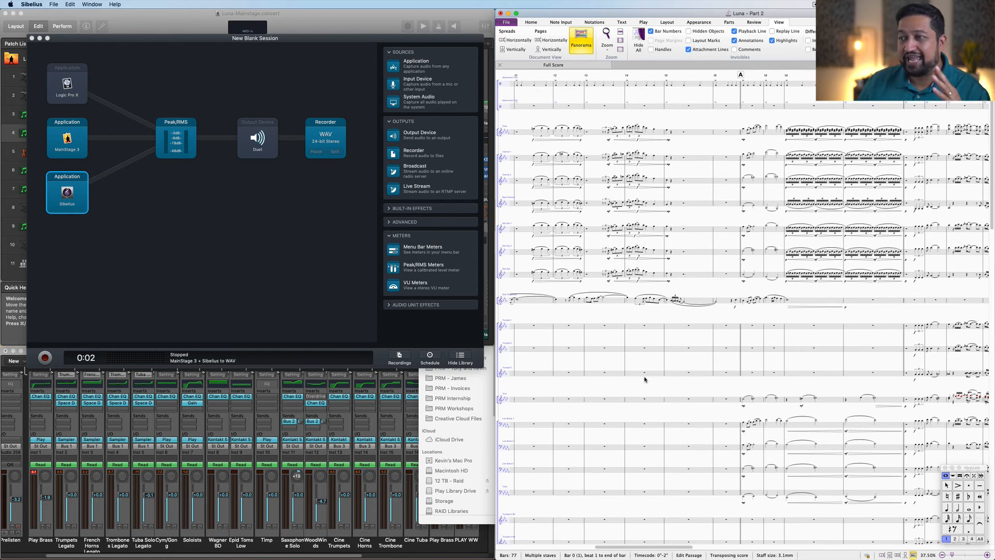
{"action": "scroll", "coordinate": [713, 352], "scroll_direction": "left", "scroll_amount": 3}
{"action": "scroll", "coordinate": [713, 352], "scroll_direction": "down", "scroll_amount": 2}
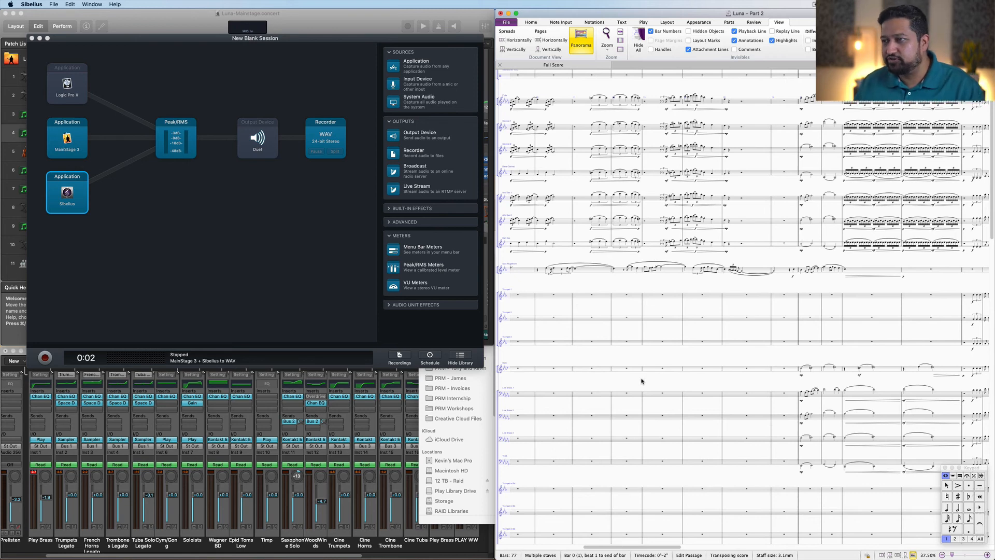
{"action": "left_click_drag", "start_coordinate": [816, 277], "coordinate": [818, 276]}
{"action": "scroll", "coordinate": [817, 276], "scroll_direction": "down", "scroll_amount": 5}
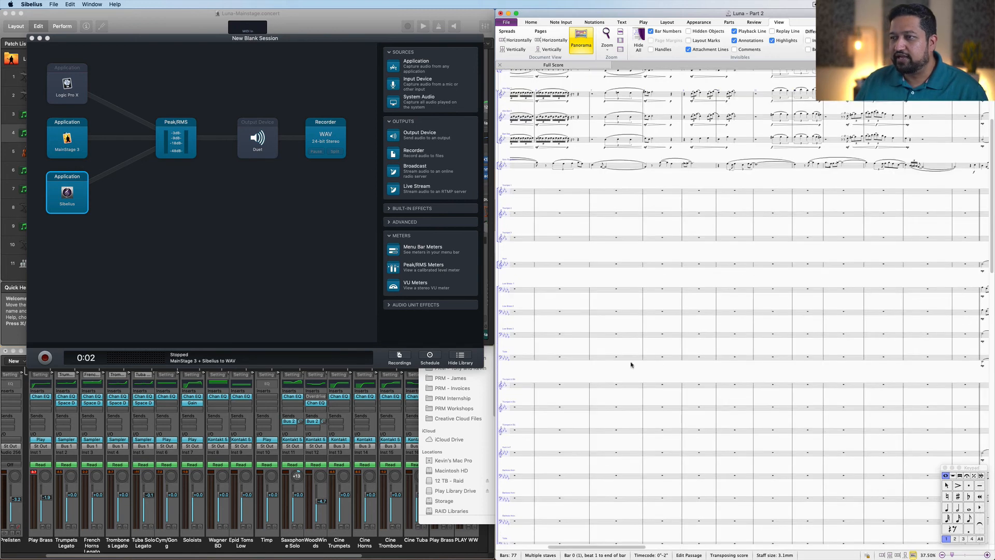
{"action": "left_click_drag", "start_coordinate": [779, 369], "coordinate": [948, 387]}
{"action": "left_click_drag", "start_coordinate": [836, 374], "coordinate": [908, 377]}
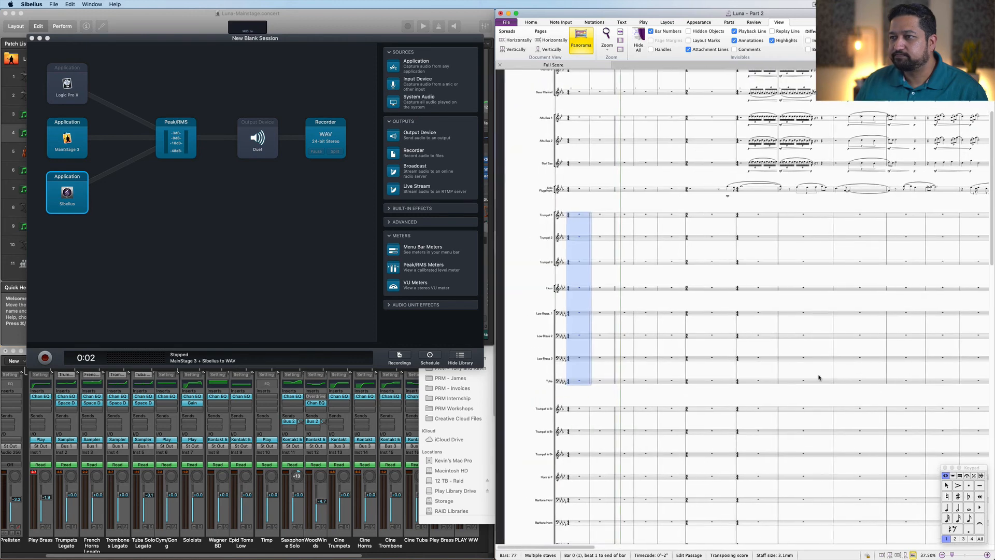
{"action": "scroll", "coordinate": [573, 441], "scroll_direction": "down", "scroll_amount": 5}
{"action": "scroll", "coordinate": [573, 441], "scroll_direction": "down", "scroll_amount": 2}
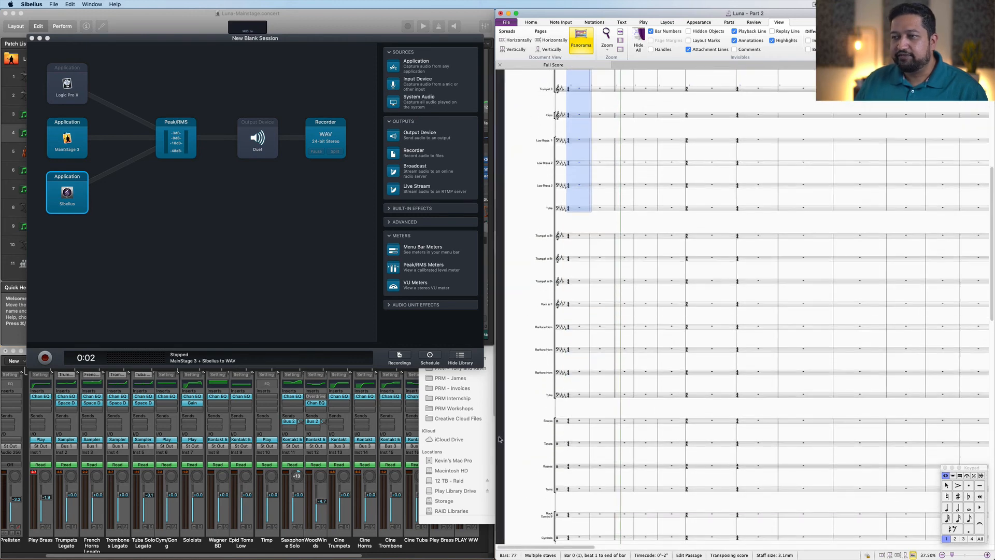